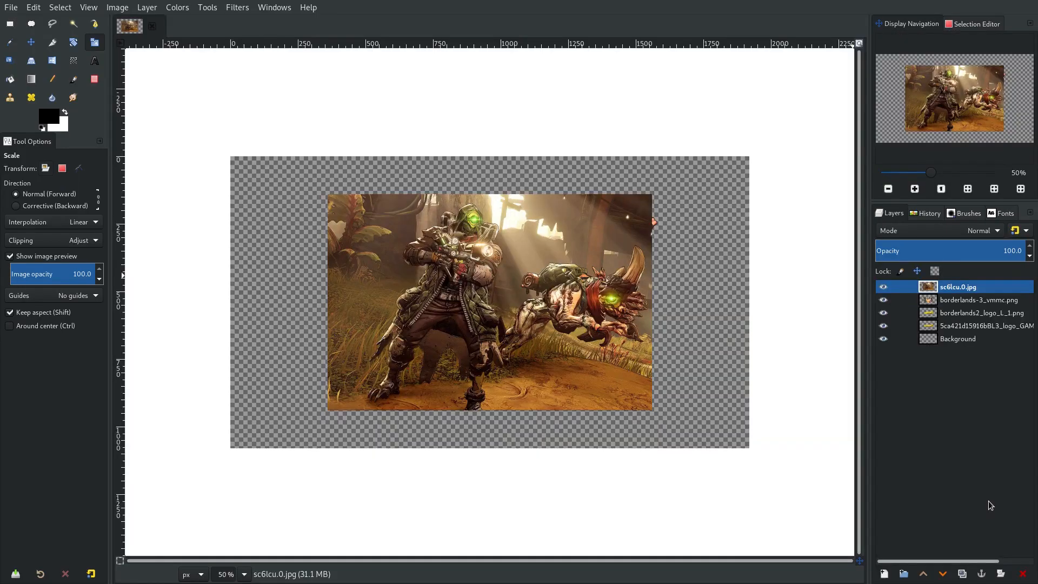
Step: Hide the photo, the character and both logo layers so only the Background layer stays visible
click(882, 286)
click(882, 287)
click(883, 286)
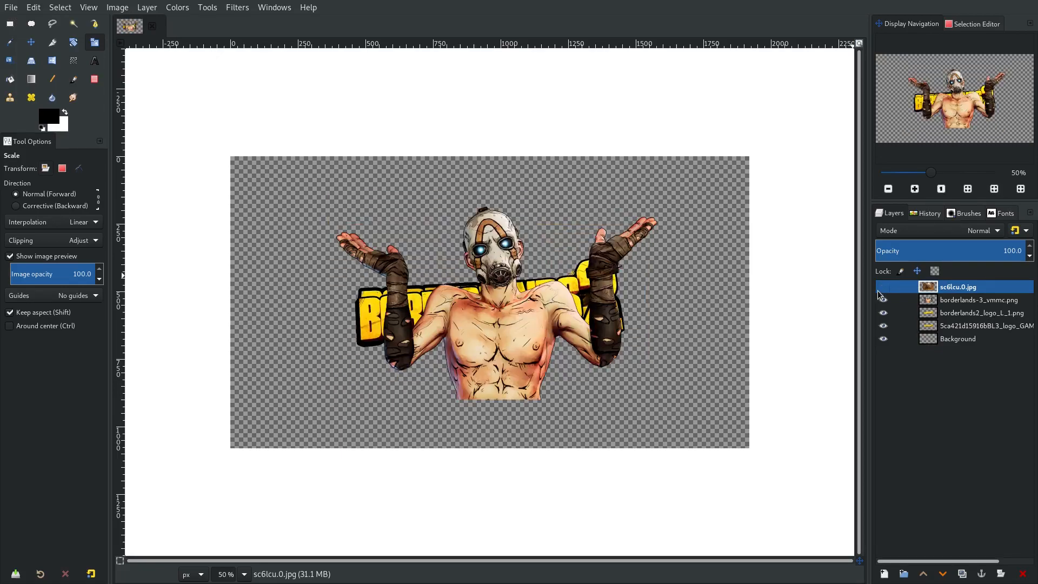
click(882, 287)
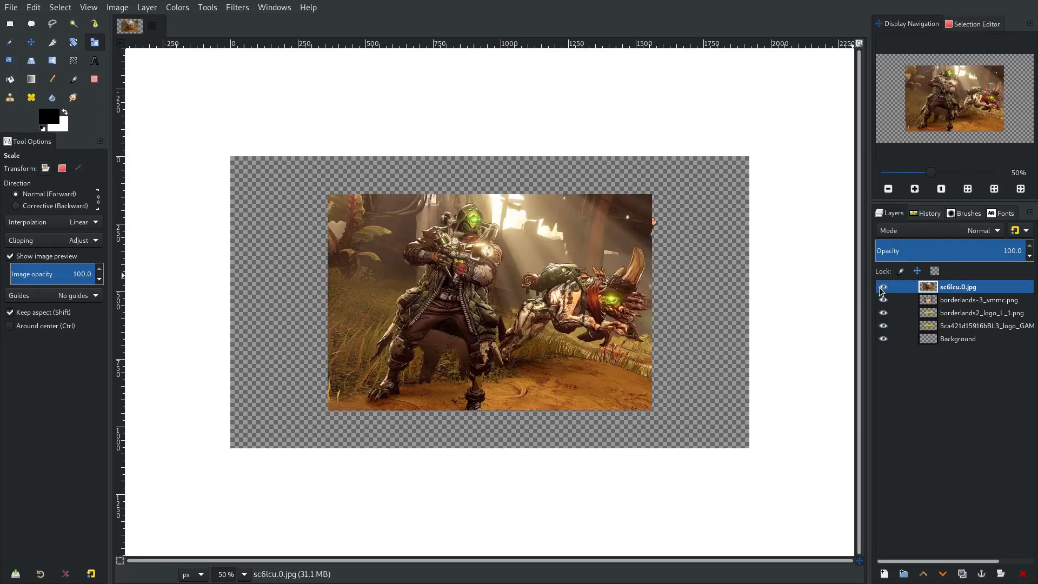
click(882, 287)
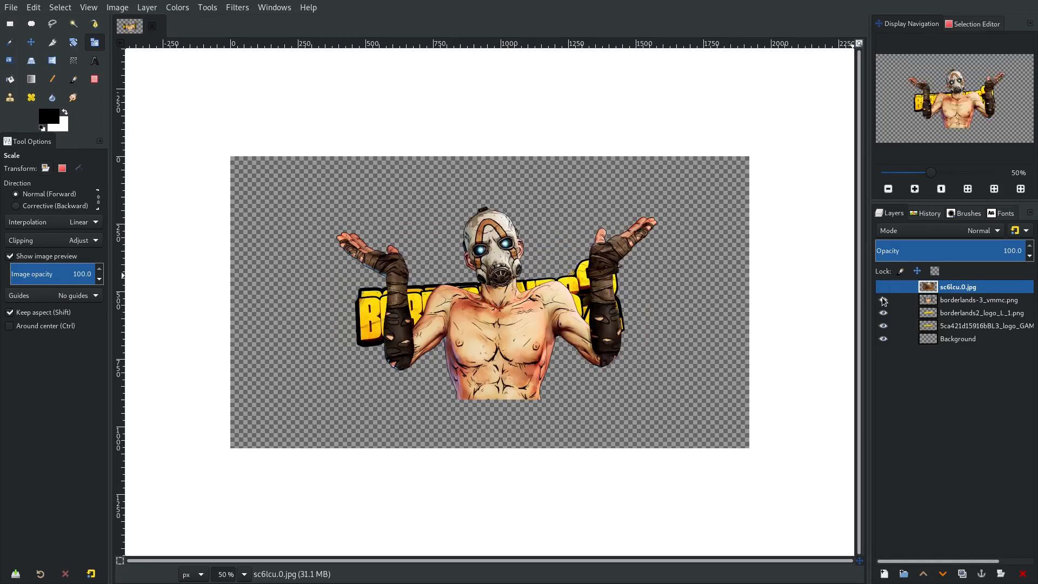
click(882, 299)
click(882, 313)
click(883, 326)
click(883, 314)
click(885, 314)
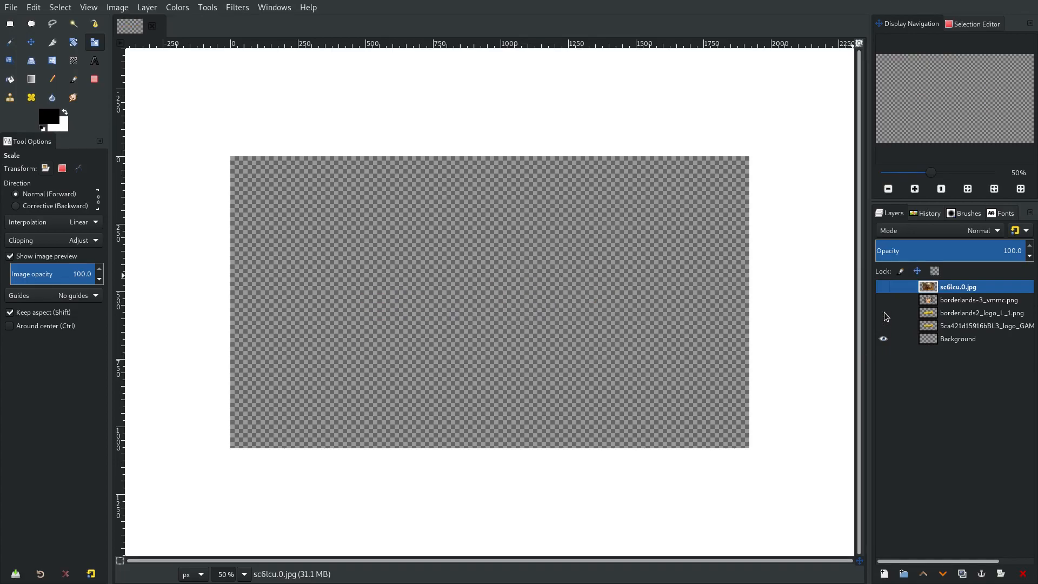
Step: Preview the Borderlands 2 logo layer alone, hide it again and show the sc6lcu.0.jpg photo layer
click(883, 313)
click(883, 314)
click(883, 313)
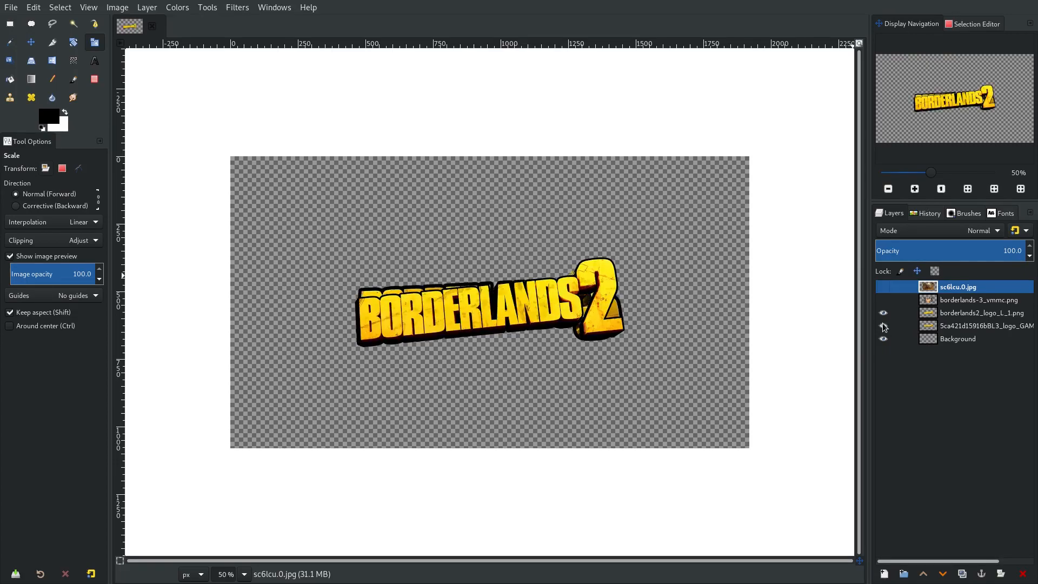
click(883, 313)
click(883, 287)
Step: Start a path at the tip of the figure's hood and trace the hood's edge across to the backpack
scroll(451, 202, up, 2)
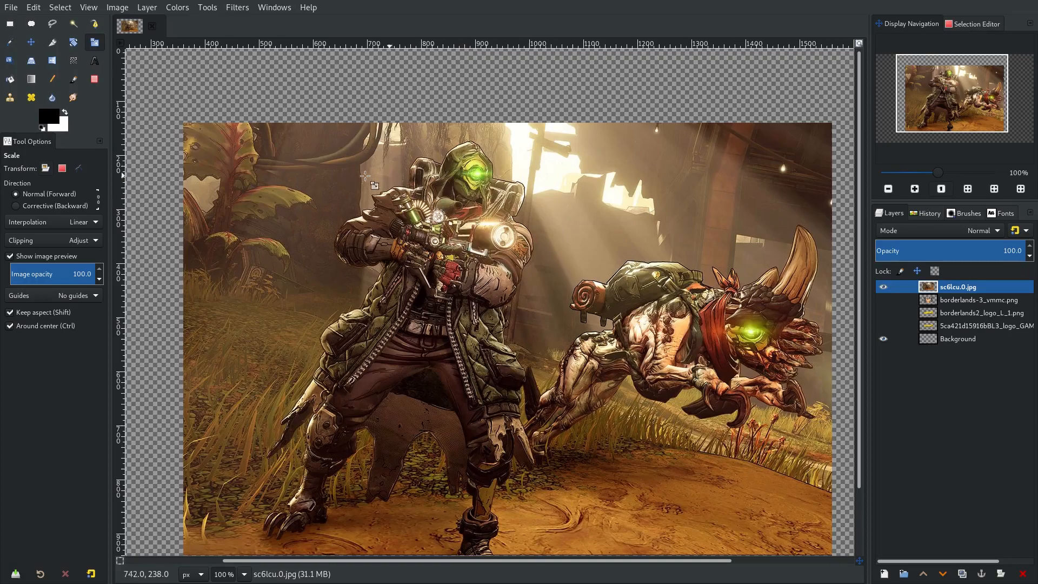
click(90, 23)
scroll(432, 138, up, 2)
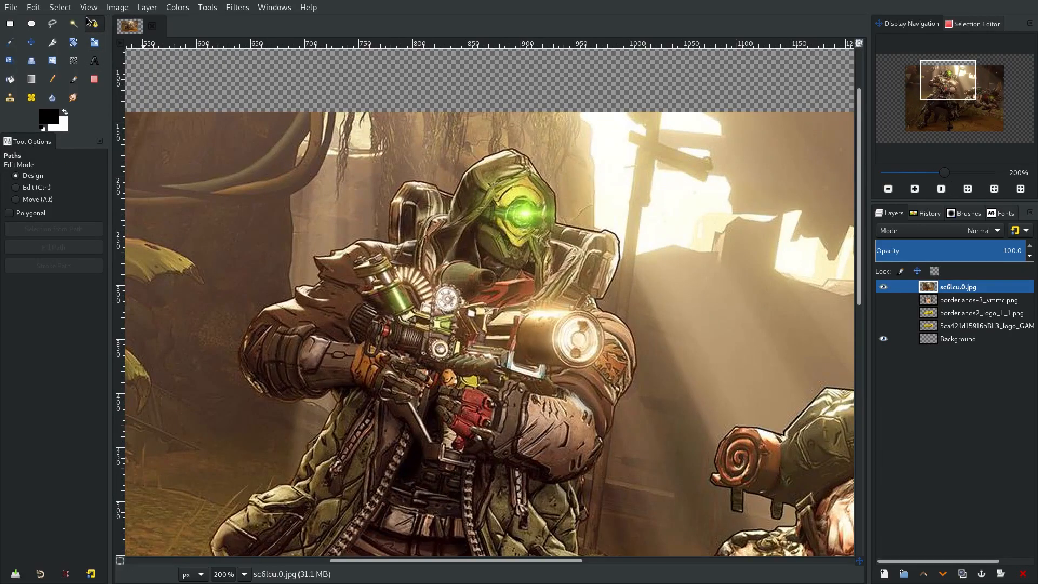
scroll(474, 160, up, 4)
drag(561, 128, 484, 151)
click(402, 208)
click(367, 267)
click(341, 313)
drag(277, 288, 240, 266)
scroll(443, 226, down, 4)
scroll(386, 221, up, 2)
Step: Extend the path around the backpack's outer edge down to the figure's shoulder
drag(328, 227, 297, 245)
click(287, 264)
click(280, 287)
click(278, 309)
click(279, 335)
click(281, 355)
Step: Continue the path across the masked face and close it at the starting point on the hood tip
scroll(328, 447, down, 3)
drag(328, 450, 424, 150)
drag(420, 406, 422, 578)
scroll(485, 193, up, 2)
click(498, 429)
drag(526, 371, 523, 361)
ctrl+click(506, 330)
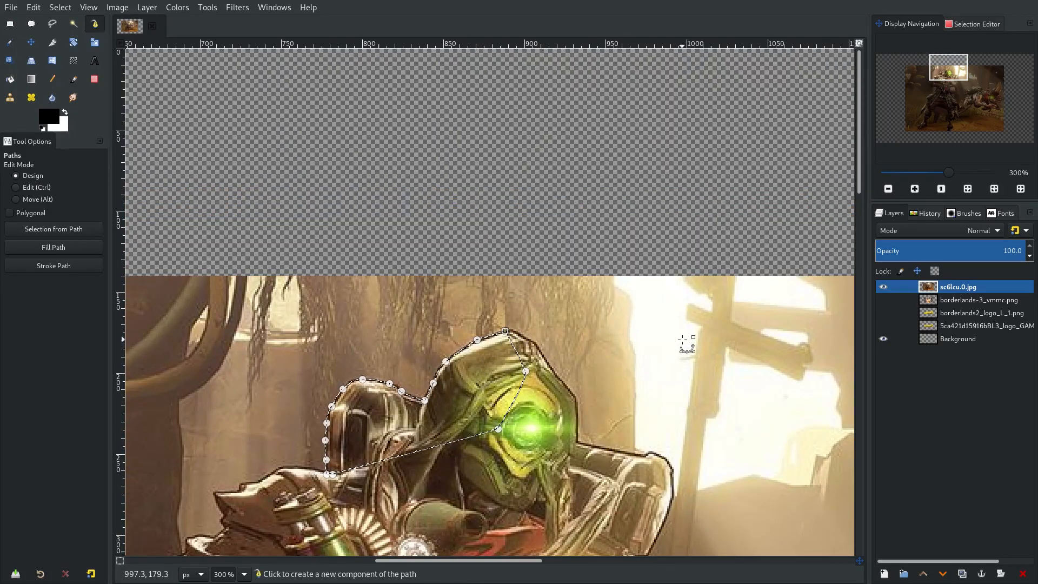
drag(572, 369, 598, 276)
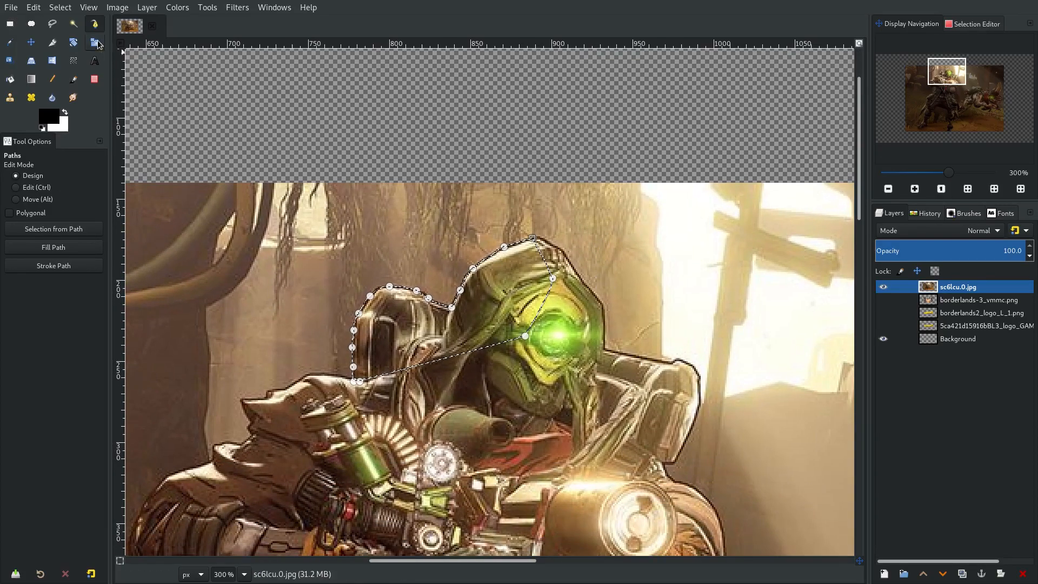
Step: Invert the traced selection, try deleting the area outside the path, and undo the deletion
click(54, 9)
click(71, 52)
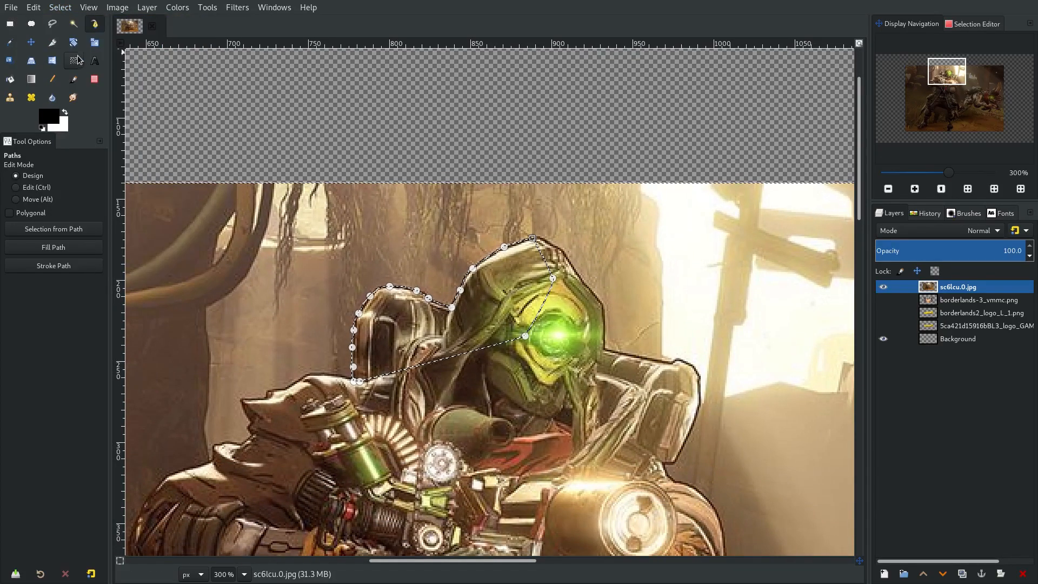
key(Delete)
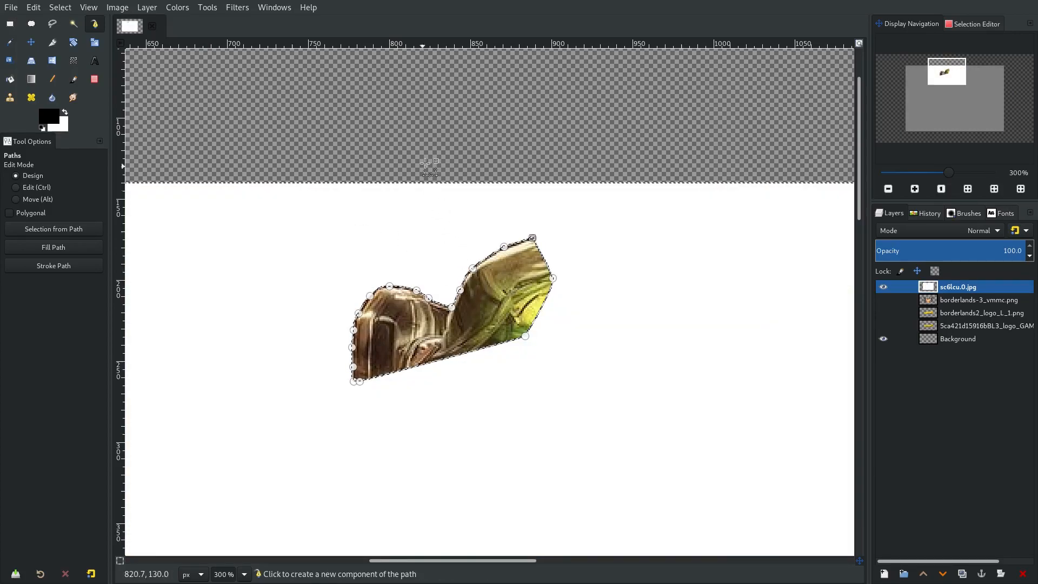
key(ctrl+z)
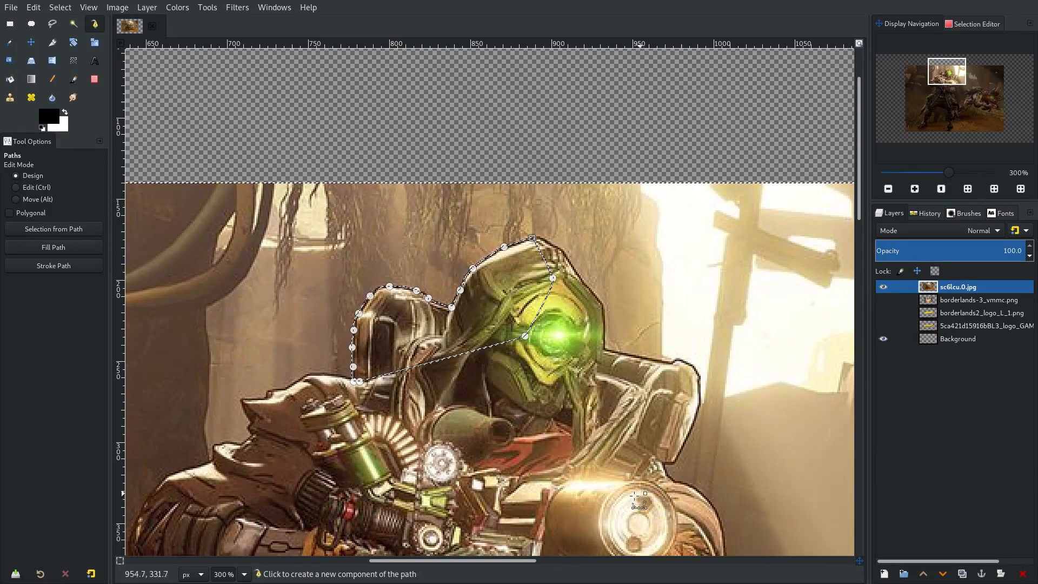
Step: Add an alpha channel to the photo layer and delete everything outside the traced path
click(147, 8)
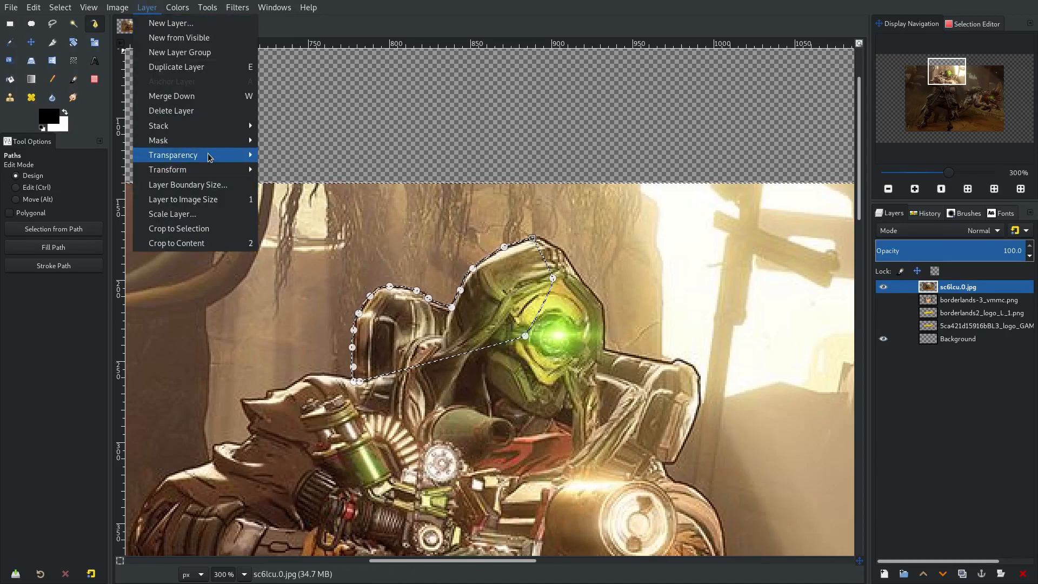
mouse_move(209, 155)
click(284, 157)
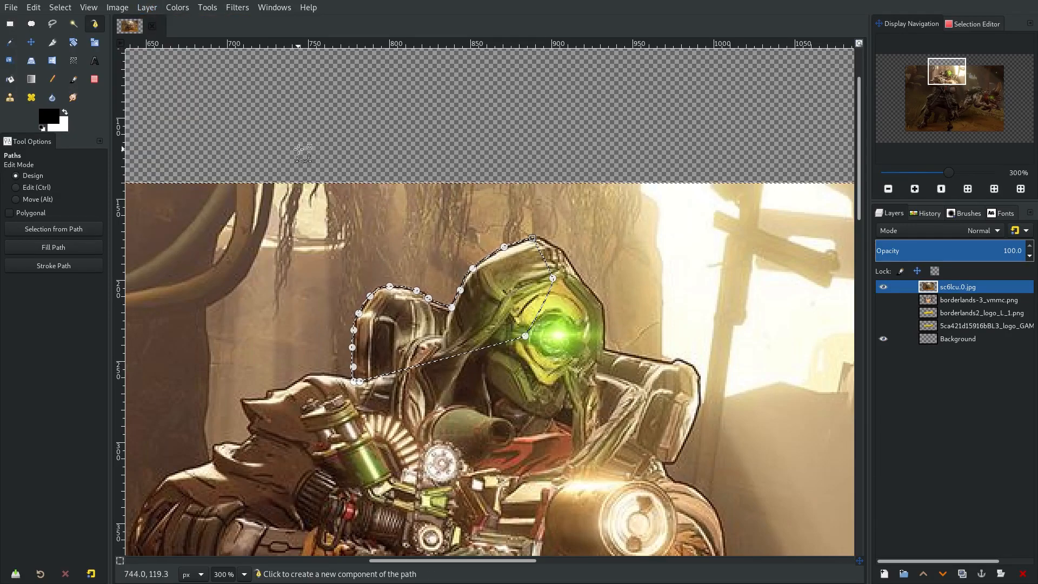
key(ctrl+i)
key(Delete)
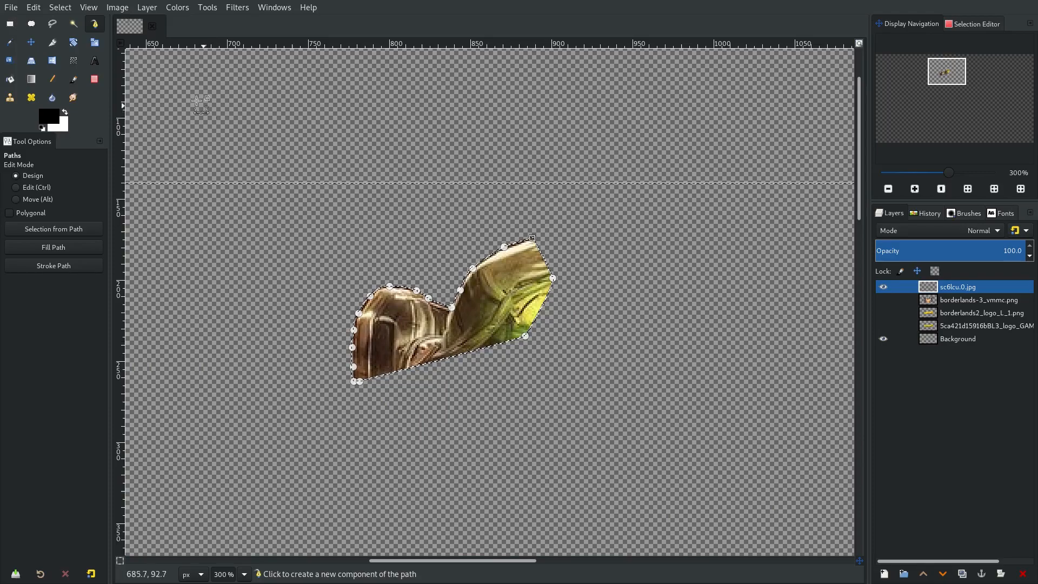
Step: Remove the selection and move the cut-out hood and backpack piece a short distance
click(60, 7)
click(64, 36)
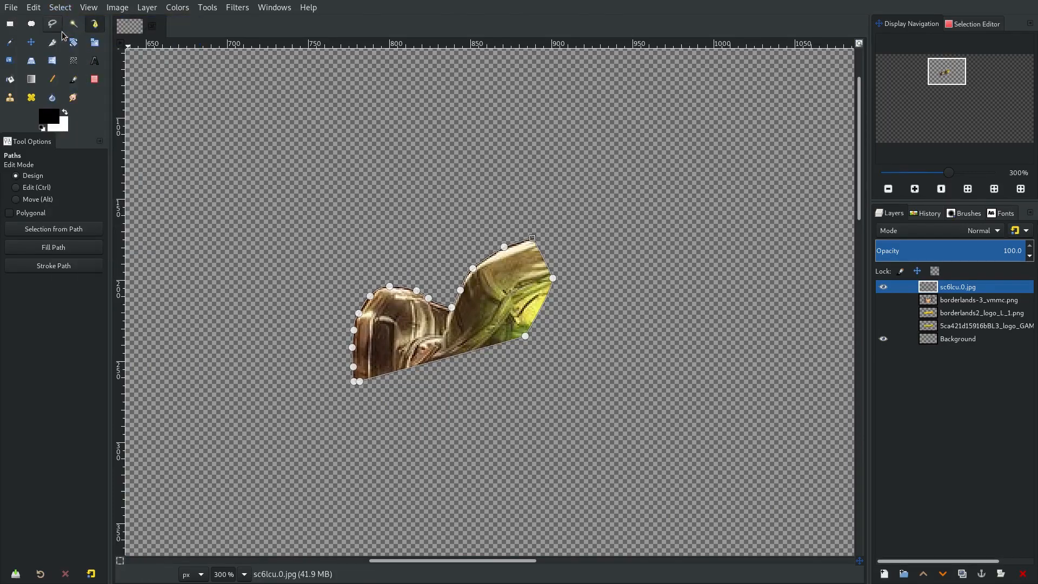
click(35, 45)
scroll(506, 341, down, 1)
scroll(506, 341, down, 3)
drag(495, 291, 489, 282)
scroll(586, 382, up, 1)
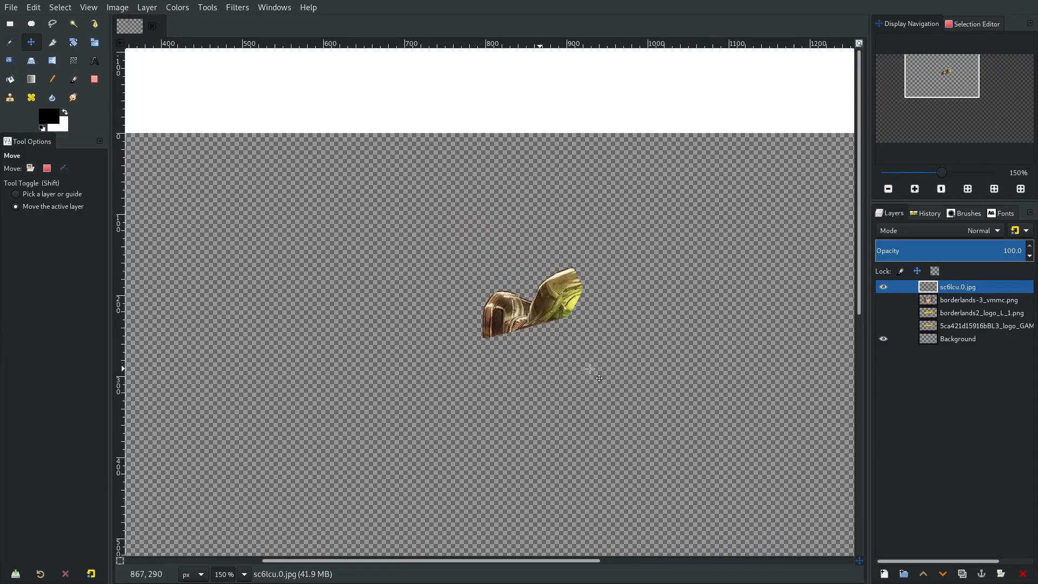
Step: Delete the sc6lcu.0.jpg layer and show the borderlands-3_vmmc.png character layer
click(1022, 573)
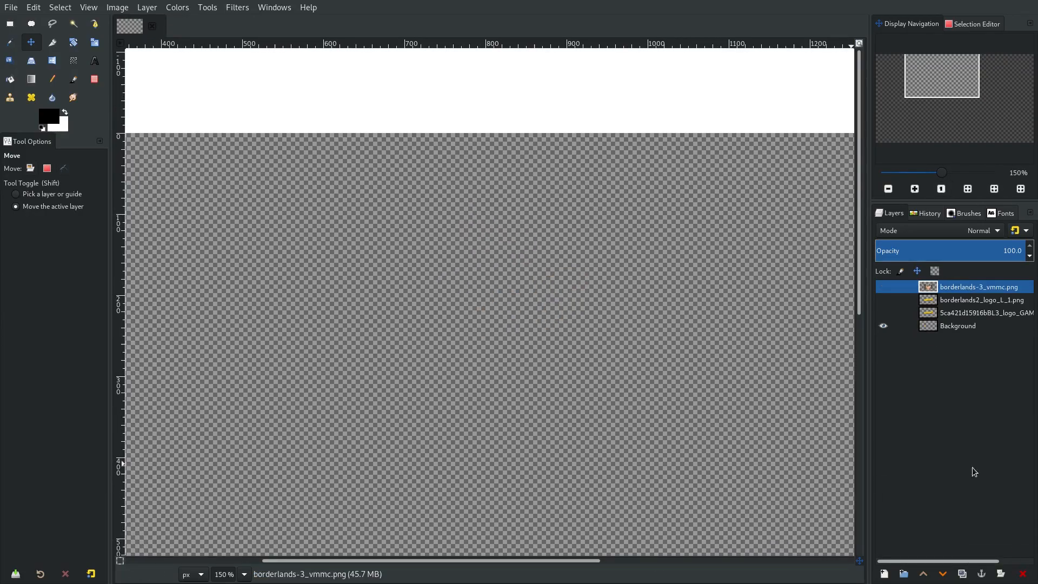
click(883, 287)
scroll(453, 327, down, 5)
scroll(453, 327, right, 2)
scroll(449, 324, down, 3)
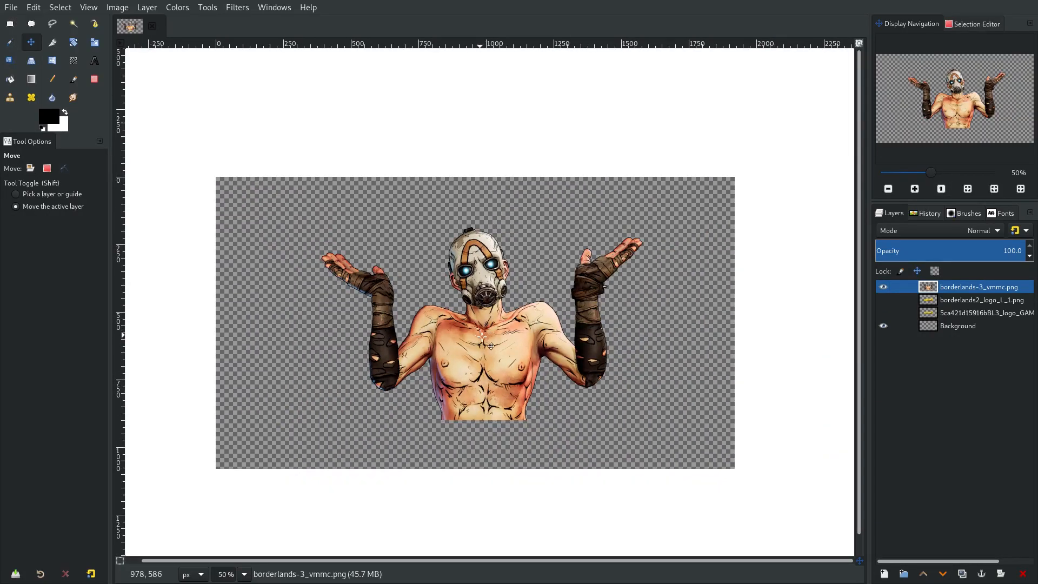
Step: Scale the masked character to 1548 × 871 px and move it down to the canvas's lower edge
click(95, 39)
drag(671, 180, 787, 87)
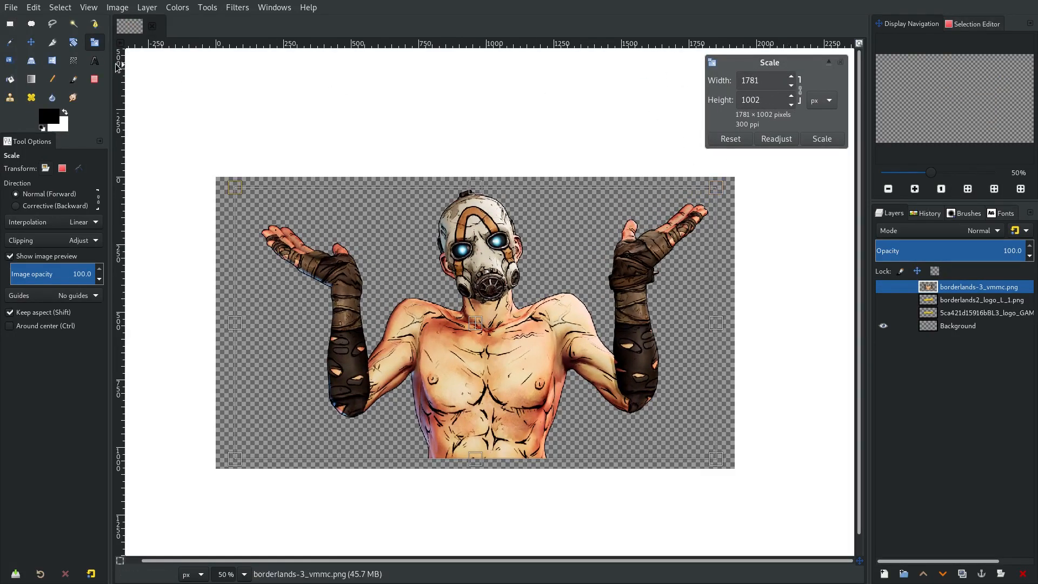
drag(733, 194, 702, 232)
click(820, 139)
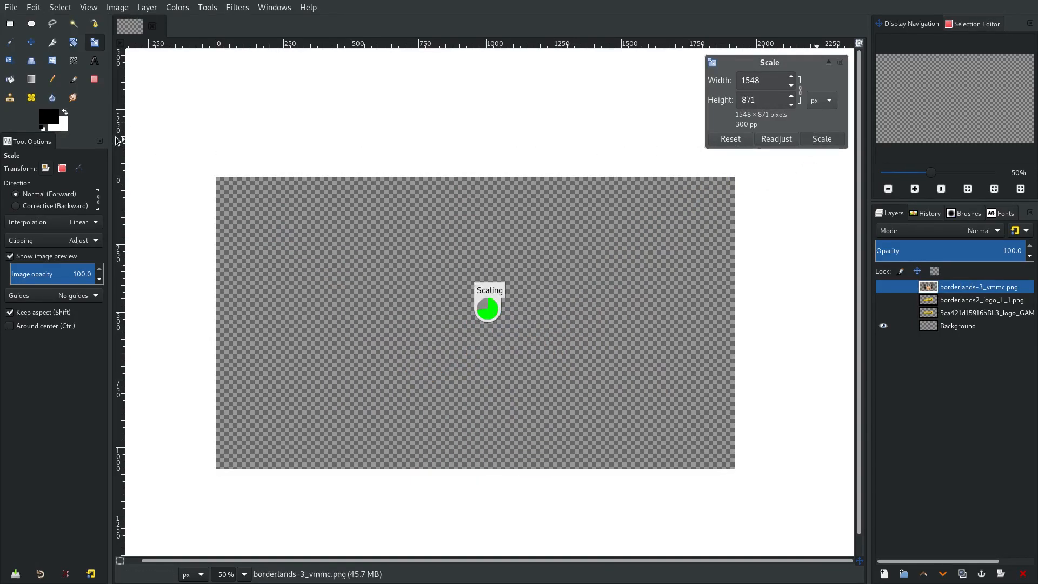
click(30, 43)
drag(301, 289, 296, 325)
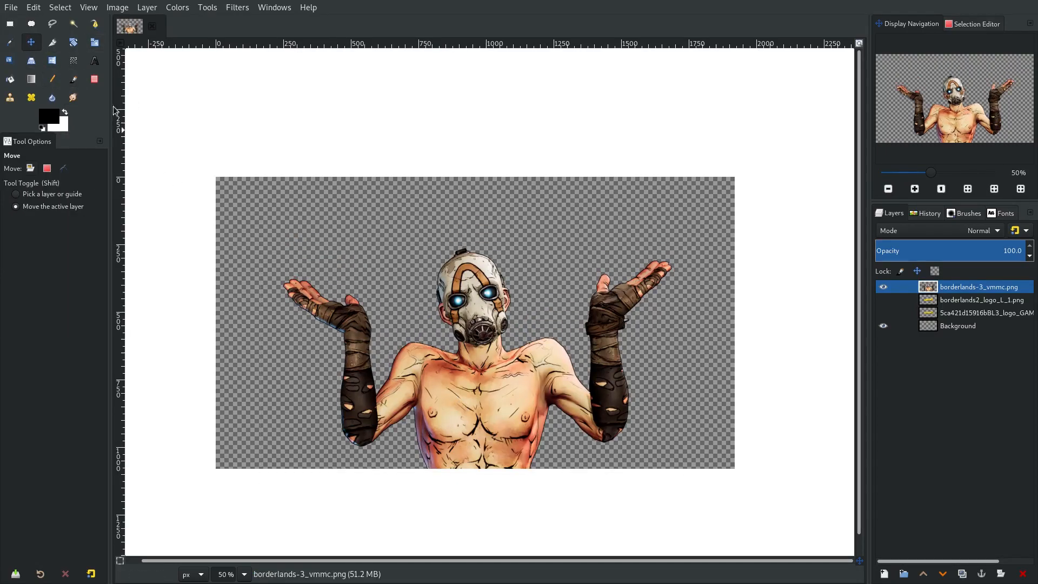
Step: Rotate the masked character layer clockwise by about 4.92 degrees
click(74, 44)
drag(202, 267, 198, 238)
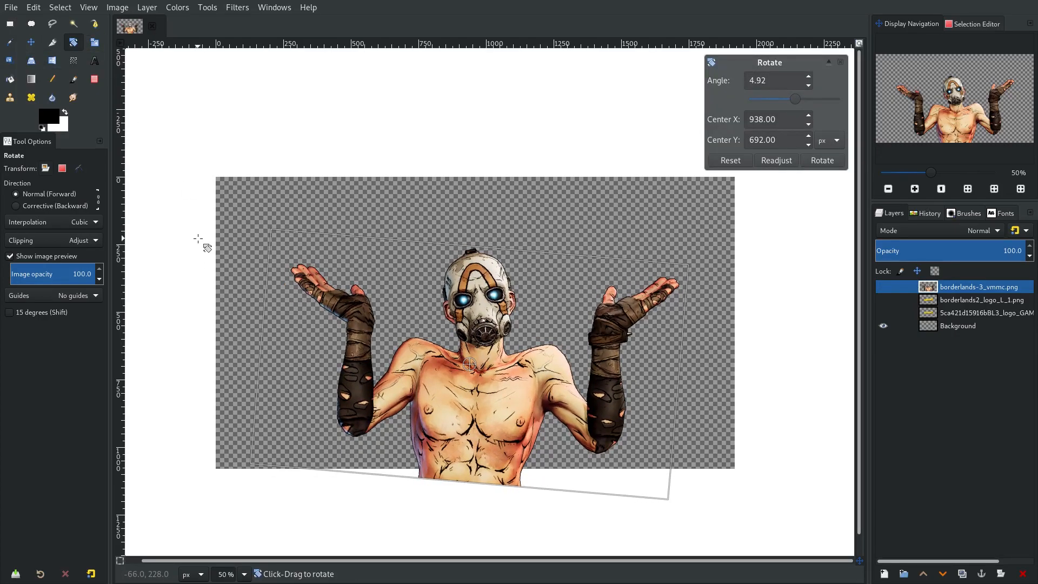
click(798, 161)
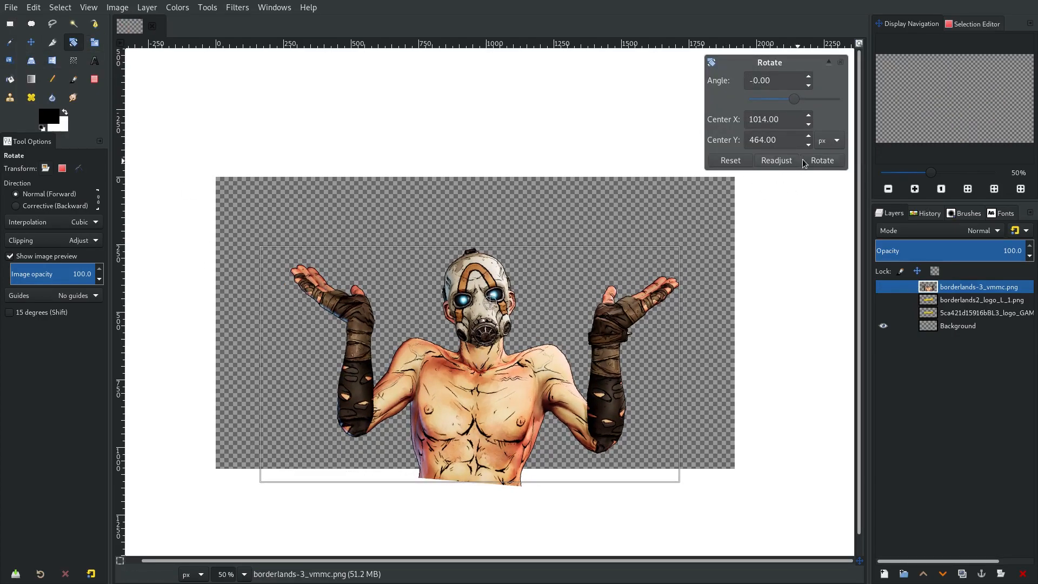
click(809, 162)
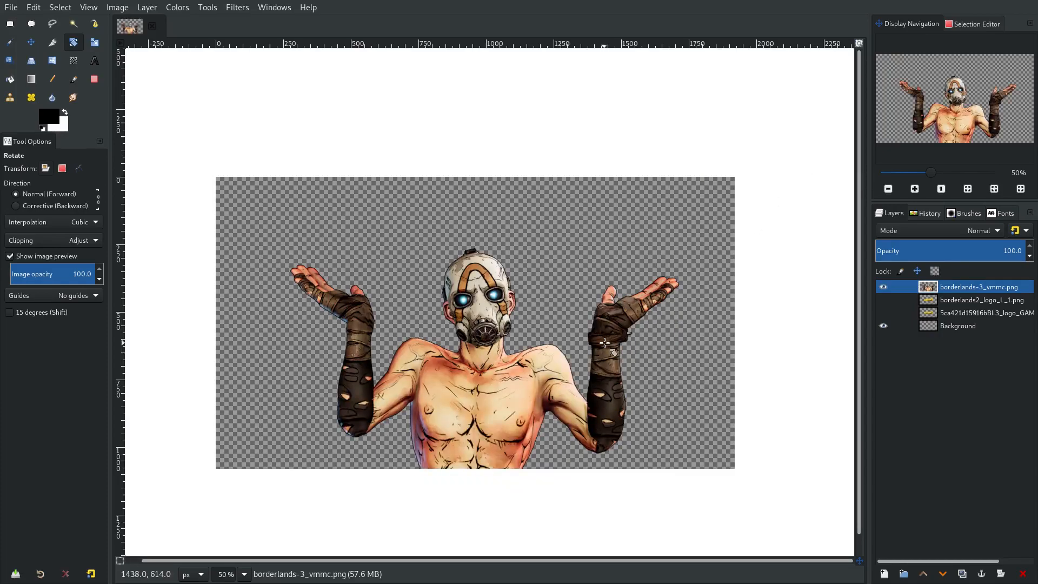
Step: Move the rotated character slightly lower so its torso runs off the canvas's lower edge
click(31, 42)
drag(474, 388, 471, 401)
scroll(471, 401, down, 4)
scroll(479, 385, up, 4)
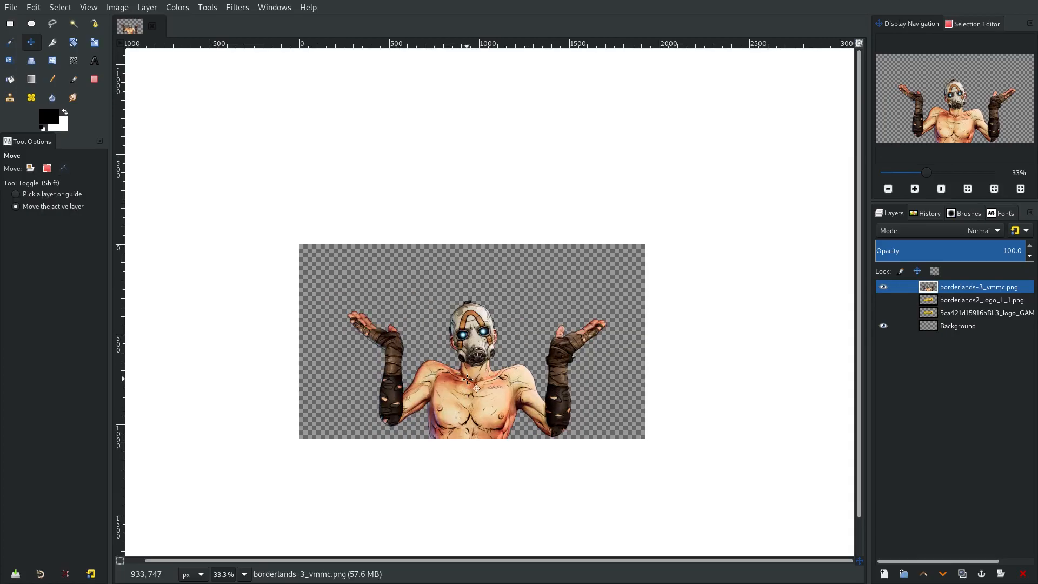
scroll(479, 384, up, 1)
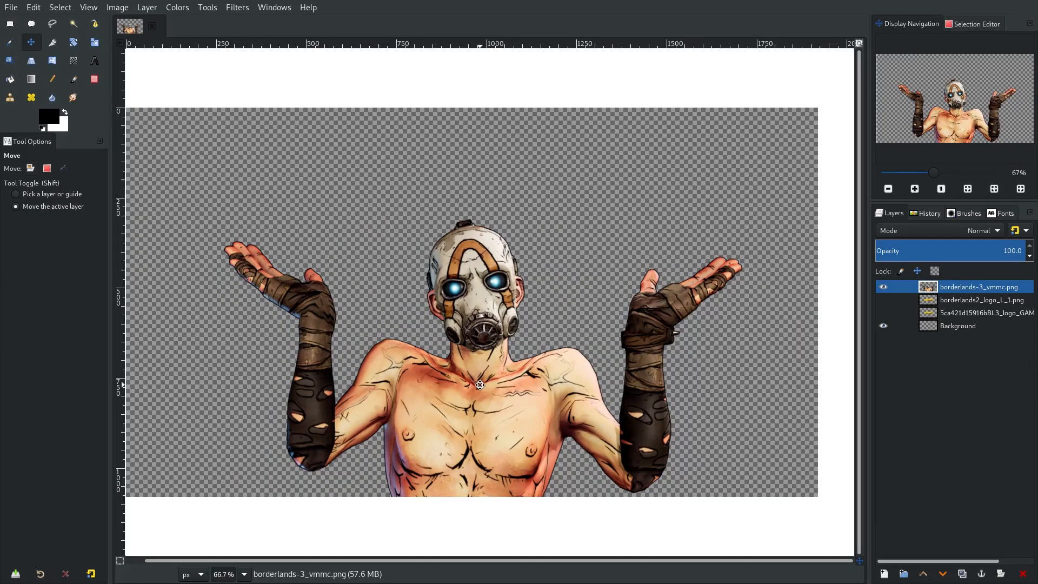
Step: Show the Borderlands 2 logo, scaled to about 715 × 239 px and placed in the canvas's upper-left area above the raised hand
click(883, 300)
click(930, 304)
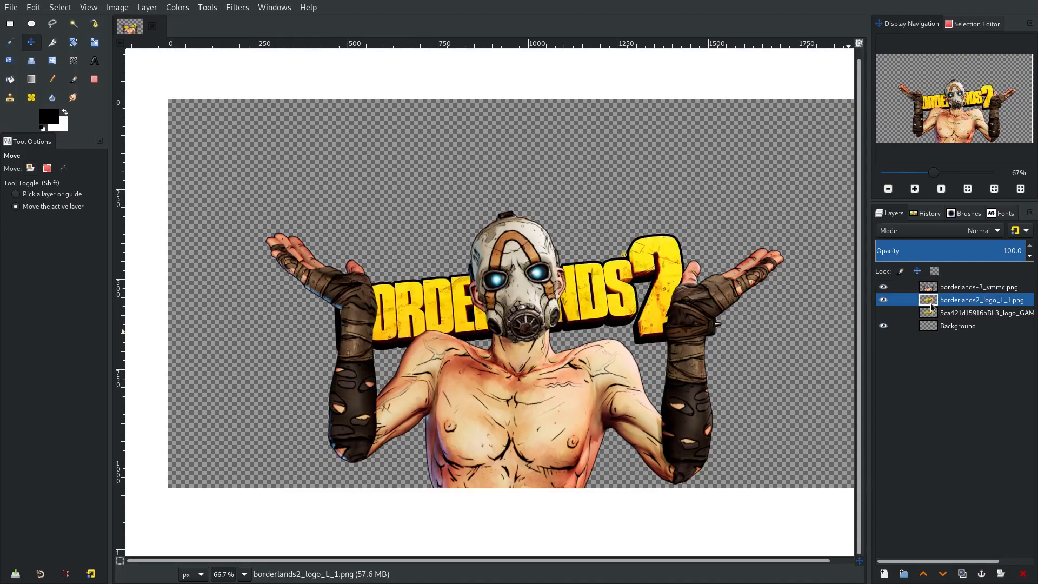
key(shift+s)
click(743, 189)
drag(694, 243, 665, 295)
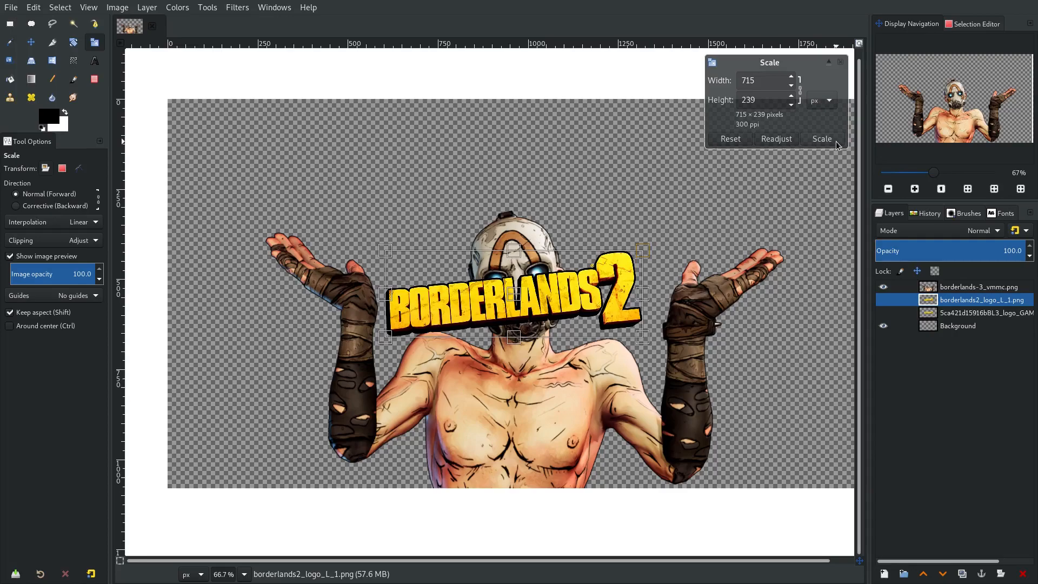
click(821, 139)
key(m)
drag(376, 257, 170, 127)
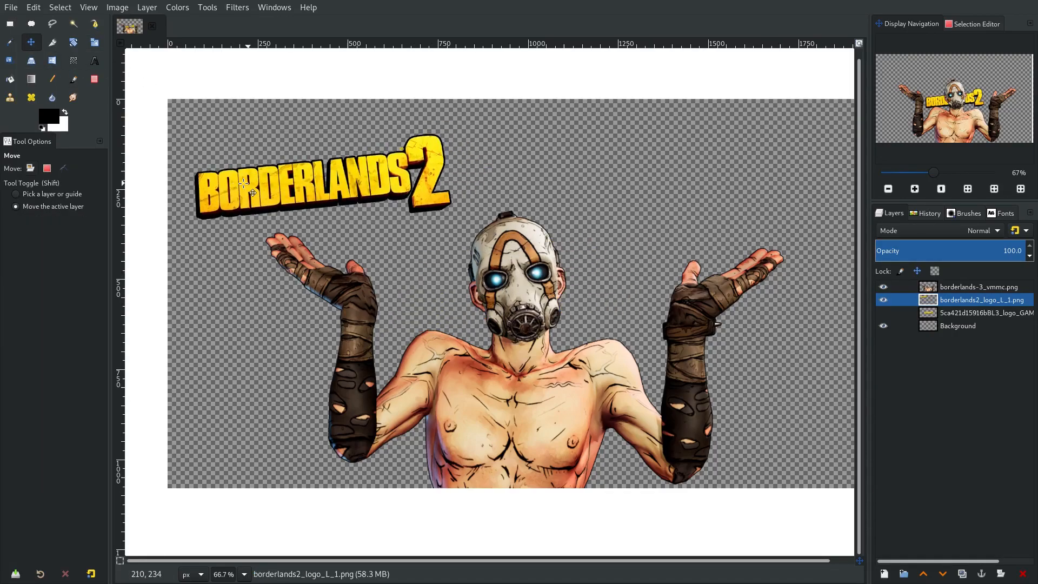
Step: Show and select the Borderlands 3 logo layer, and examine it up close behind the character
click(883, 315)
click(940, 314)
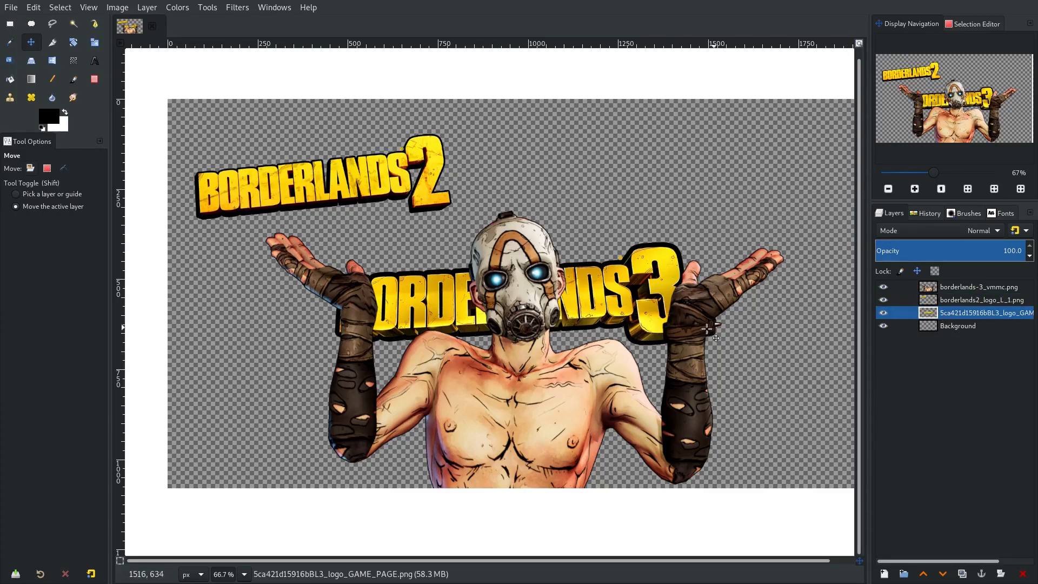
scroll(421, 309, up, 3)
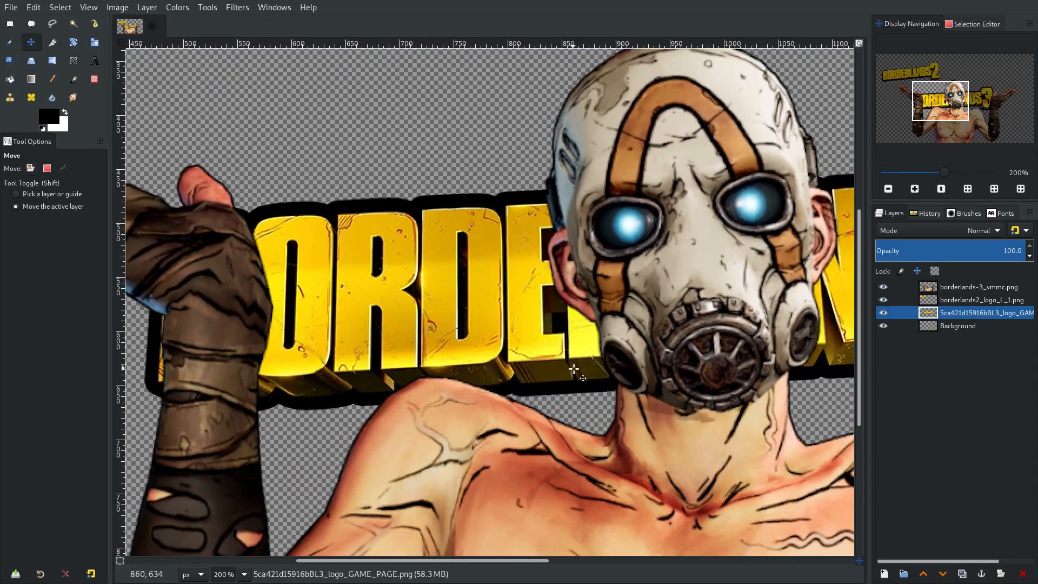
scroll(508, 357, right, 5)
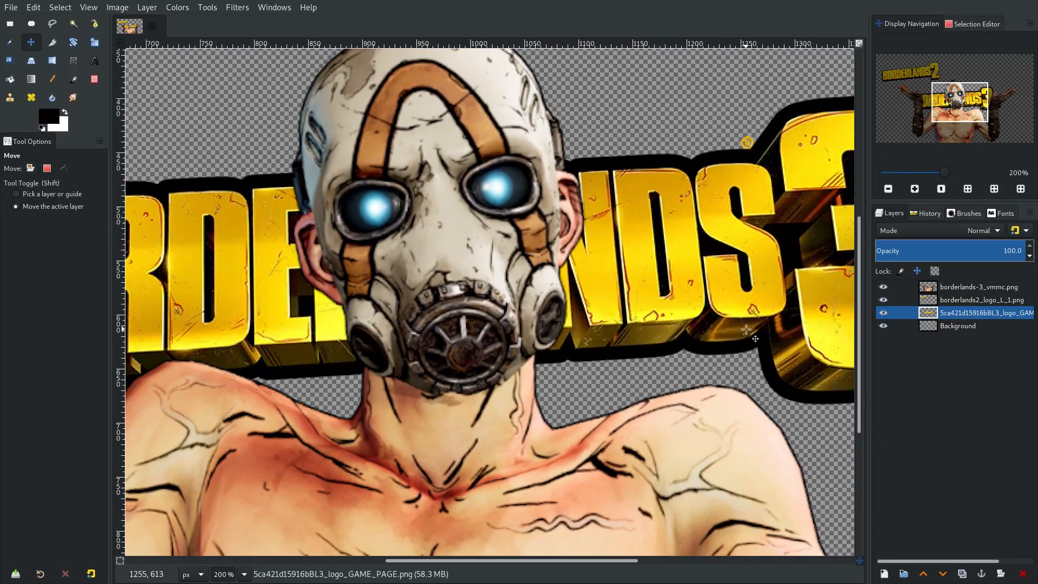
scroll(746, 329, right, 3)
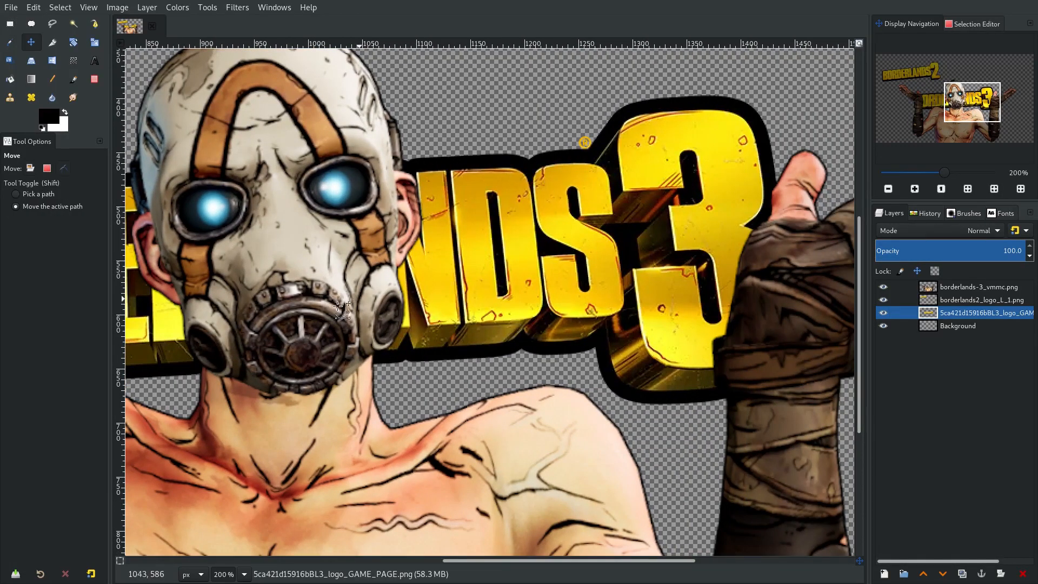
scroll(644, 308, down, 2)
scroll(710, 339, down, 2)
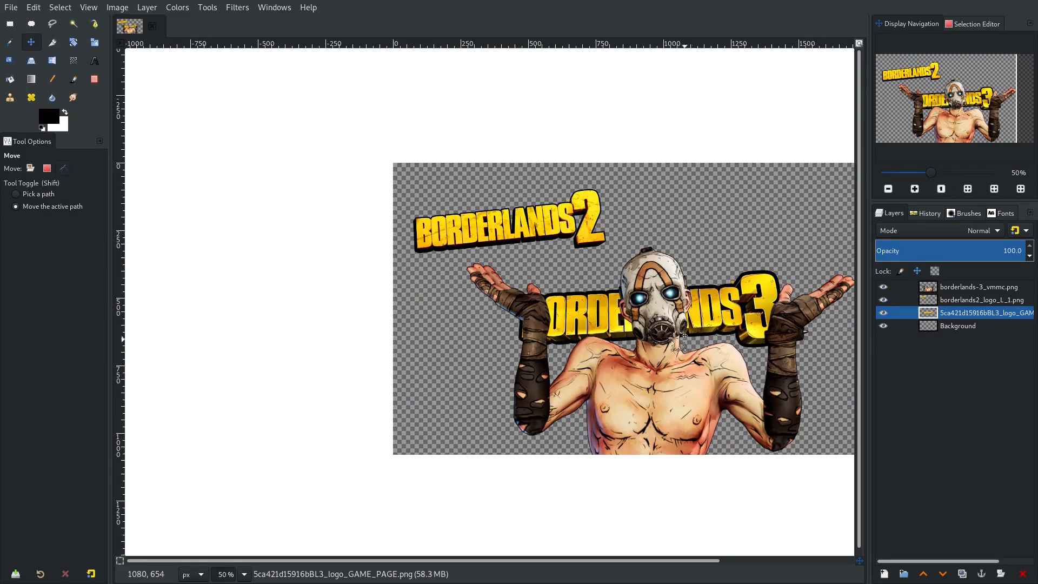
Step: Scale the Borderlands 3 logo proportionally to 742 × 337 px and position it over the Borderlands 2 logo for a size match
scroll(627, 210, up, 5)
scroll(672, 363, down, 3)
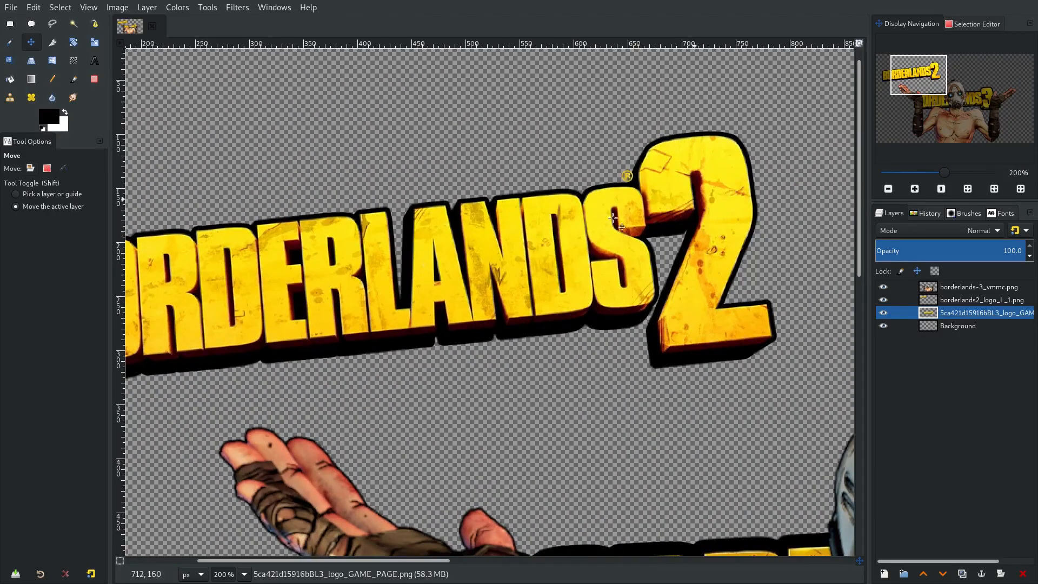
scroll(672, 363, down, 3)
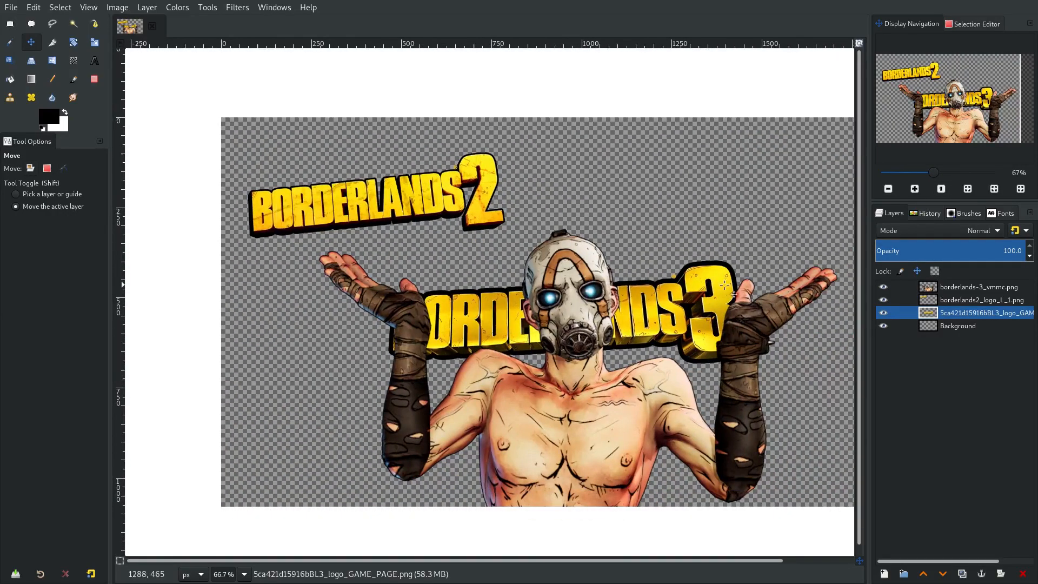
click(96, 43)
drag(589, 404, 657, 421)
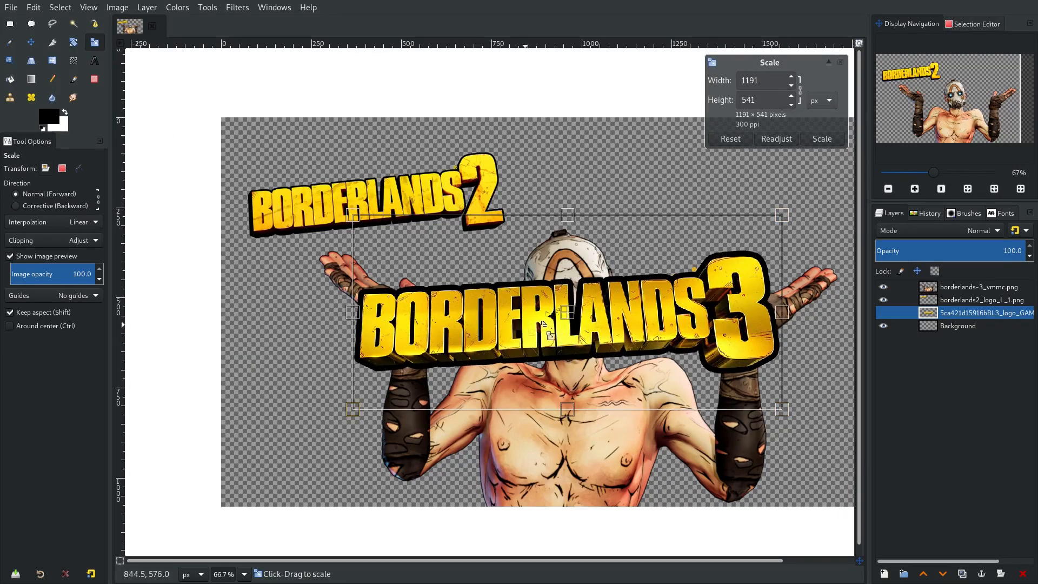
drag(564, 312, 371, 197)
drag(590, 294, 455, 174)
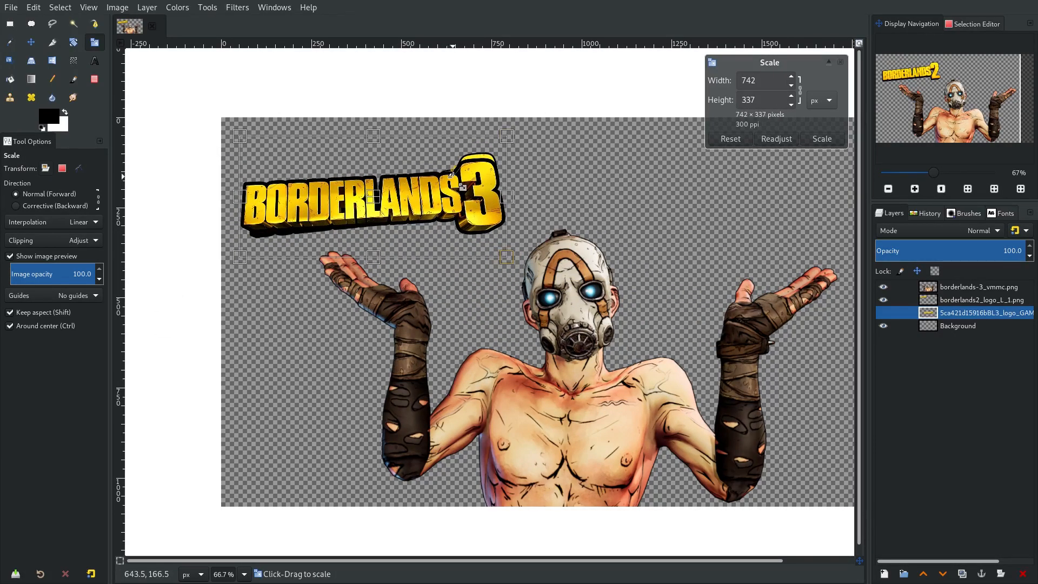
click(821, 139)
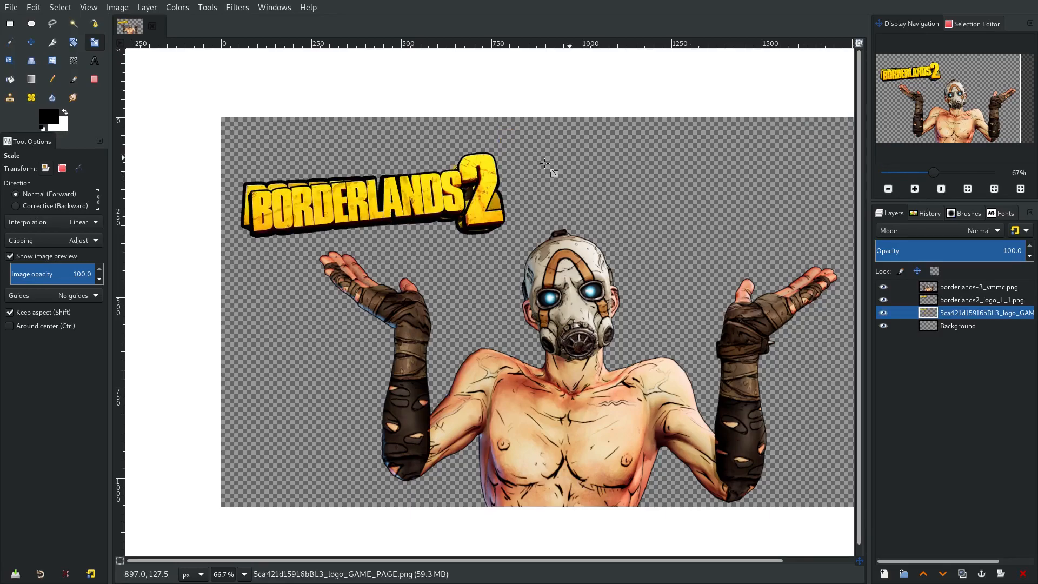
Step: Move the Borderlands 3 logo to the canvas's upper-right area, level with the Borderlands 2 logo and above the other raised hand
click(31, 42)
drag(301, 231, 691, 215)
key(minus)
scroll(656, 224, down, 4)
scroll(650, 224, up, 3)
scroll(651, 225, up, 2)
scroll(654, 247, down, 1)
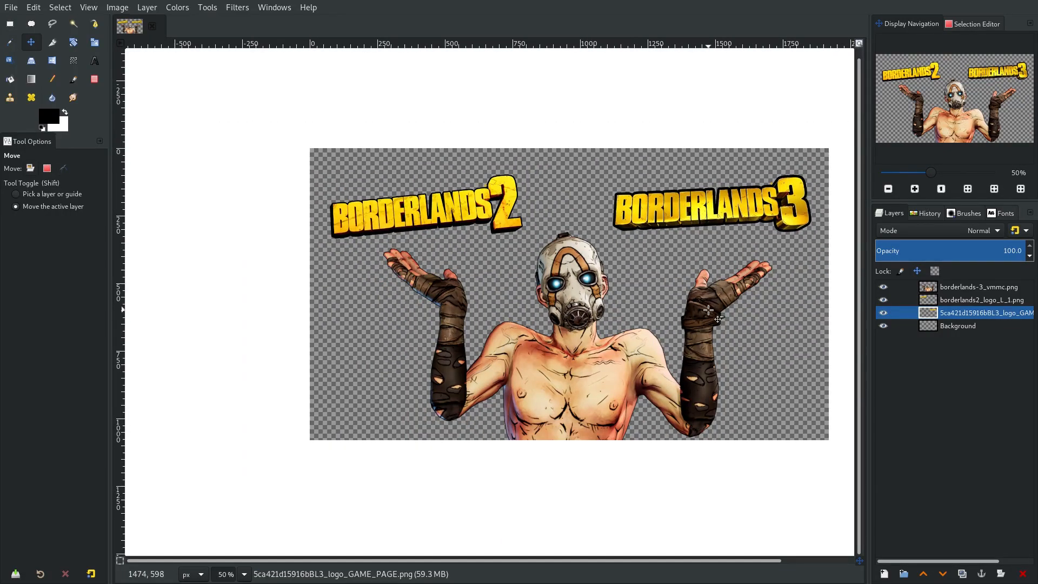
drag(699, 310, 687, 311)
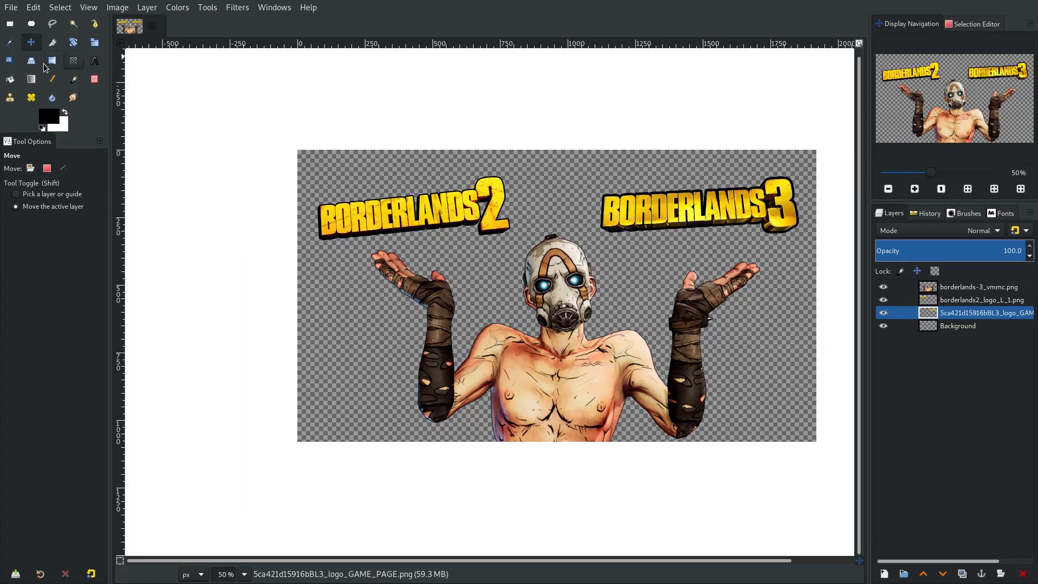
click(75, 44)
drag(327, 169, 331, 132)
key(Escape)
click(941, 301)
drag(310, 203, 286, 177)
key(Escape)
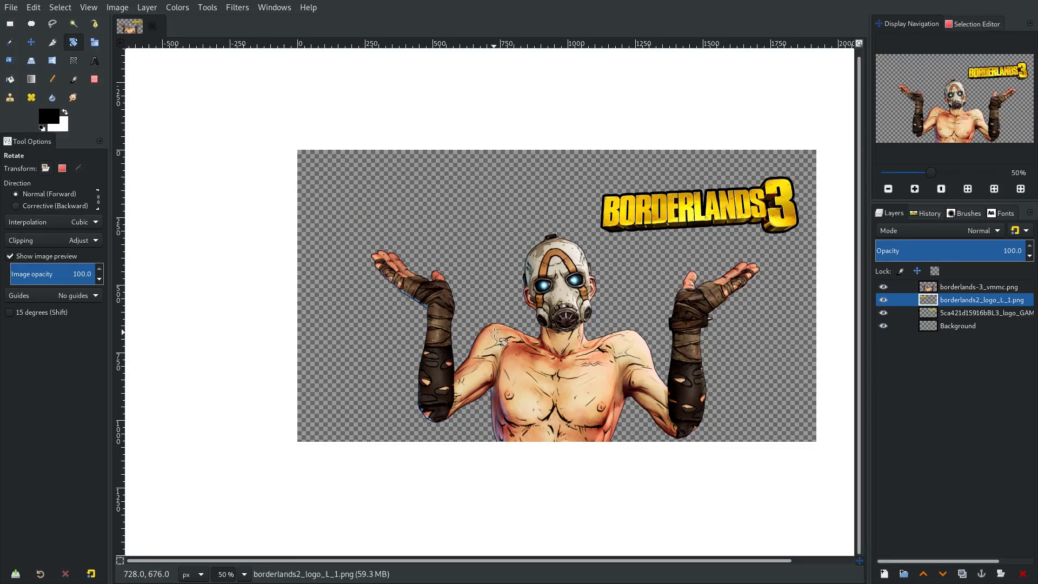
Step: Place the sc6lcu.0.jpg layer at the bottom of the layer stack, below the Borderlands 3 logo
scroll(544, 277, down, 3)
scroll(544, 276, up, 3)
drag(711, 332, 690, 332)
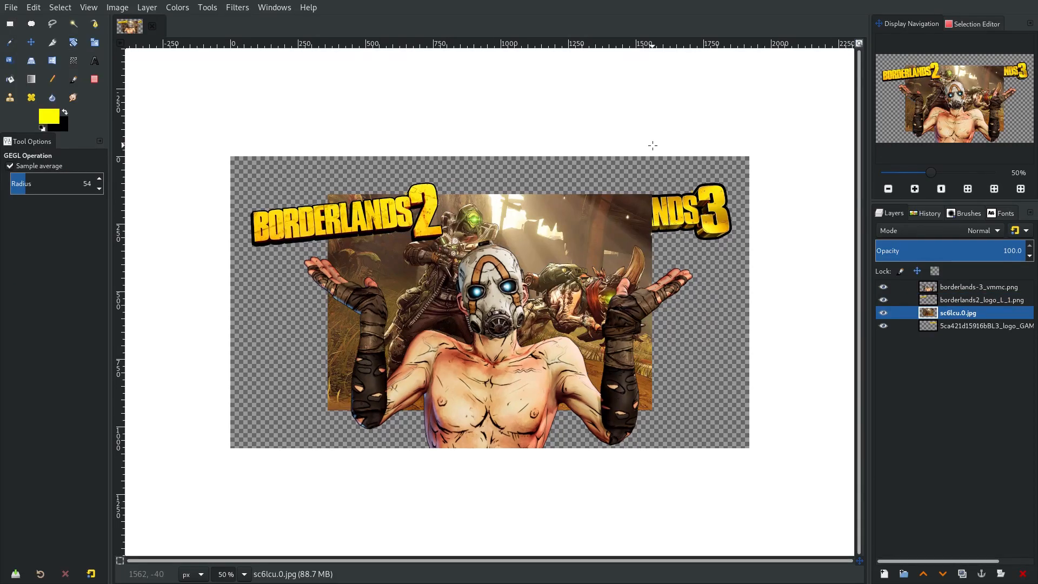
drag(933, 325, 934, 311)
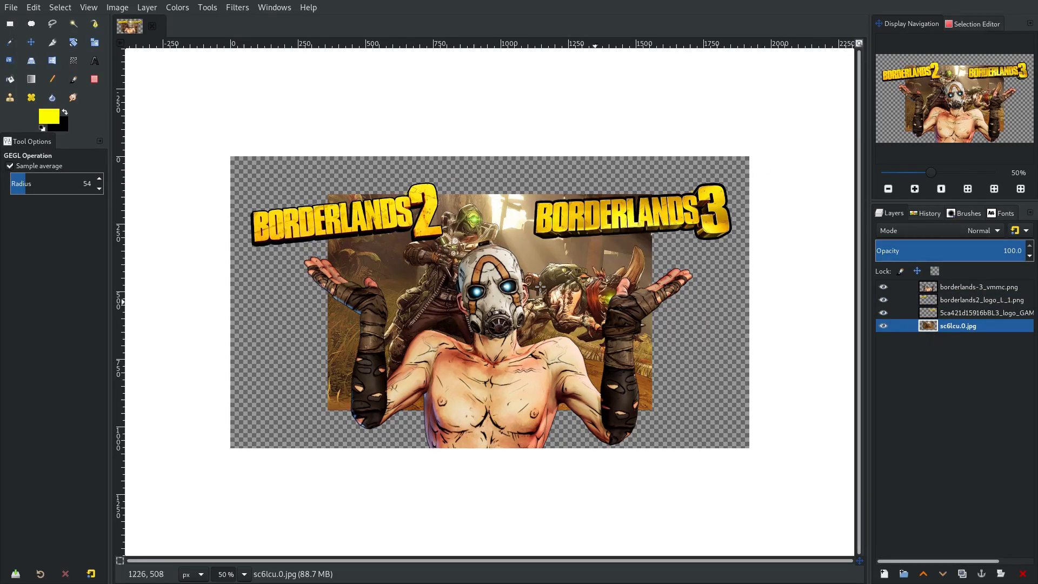
Step: Scale the sc6lcu.0.jpg background proportionally from its center to 2459 × 1639 px so it extends beyond all canvas edges
click(93, 43)
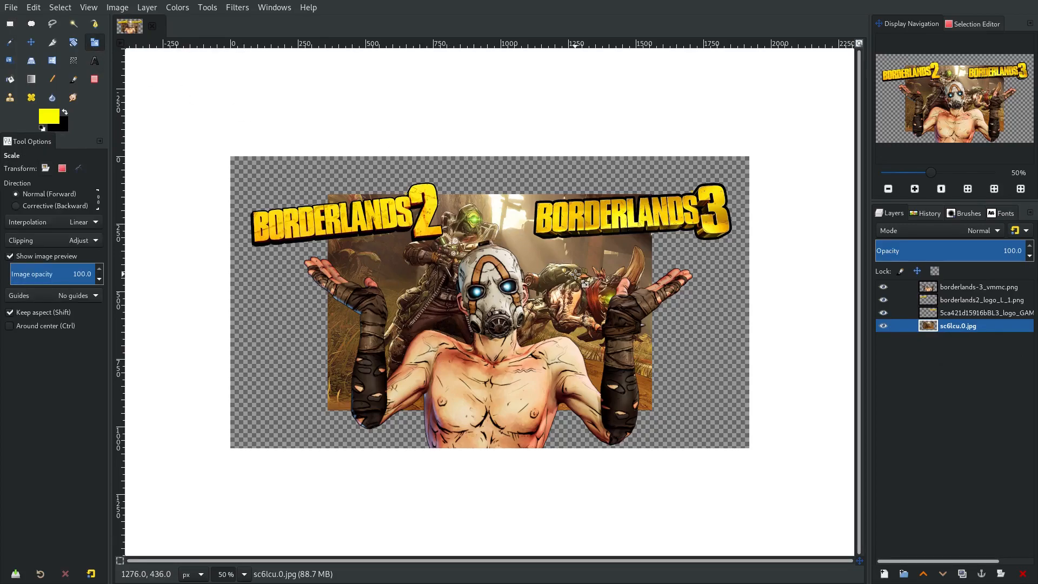
drag(586, 307, 856, 129)
click(832, 141)
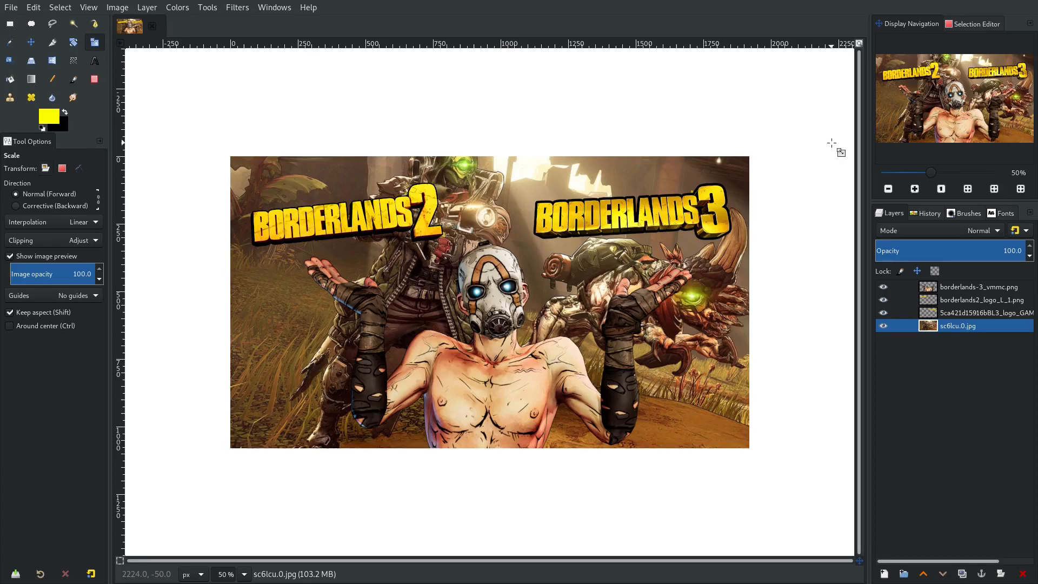
scroll(590, 219, down, 6)
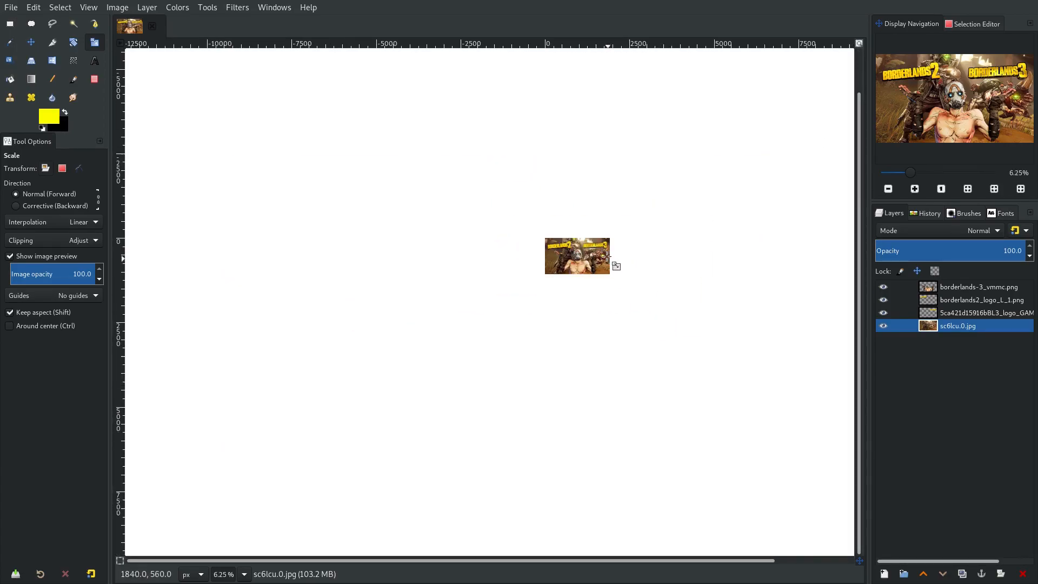
scroll(602, 250, up, 5)
drag(673, 184, 725, 140)
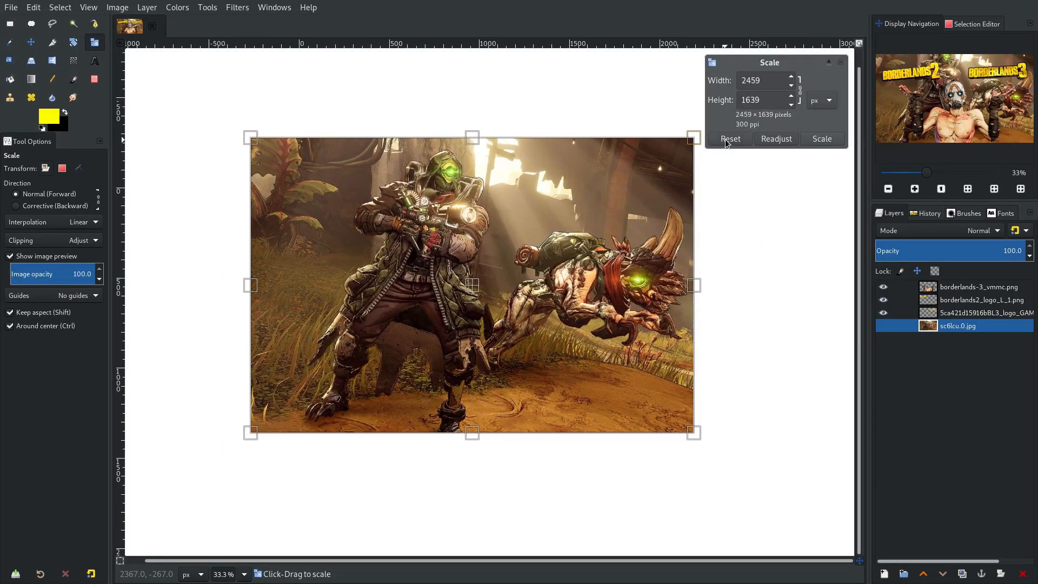
click(821, 140)
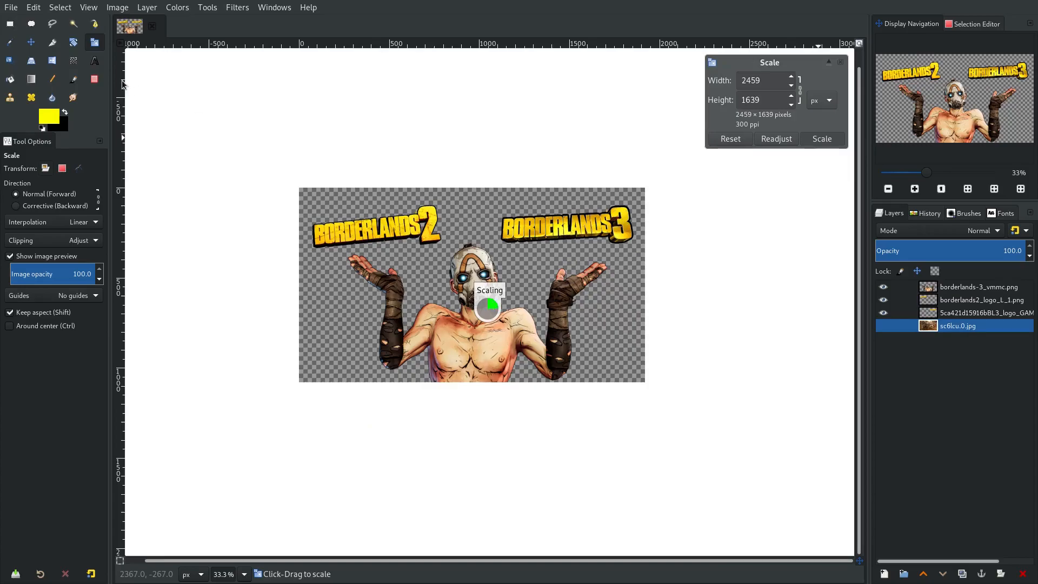
Step: Rotate the background image counterclockwise by 17.33 degrees and shift it slightly within the canvas
click(72, 43)
drag(743, 314, 754, 221)
key(Return)
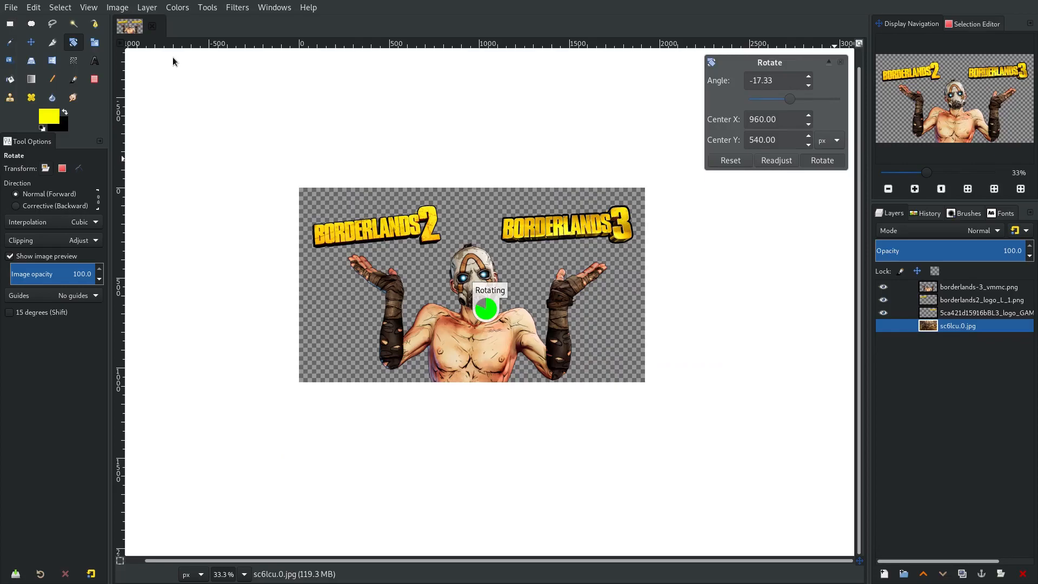
click(30, 42)
mouse_move(322, 294)
mouse_down()
mouse_move(303, 351)
mouse_move(300, 322)
mouse_move(314, 302)
mouse_up()
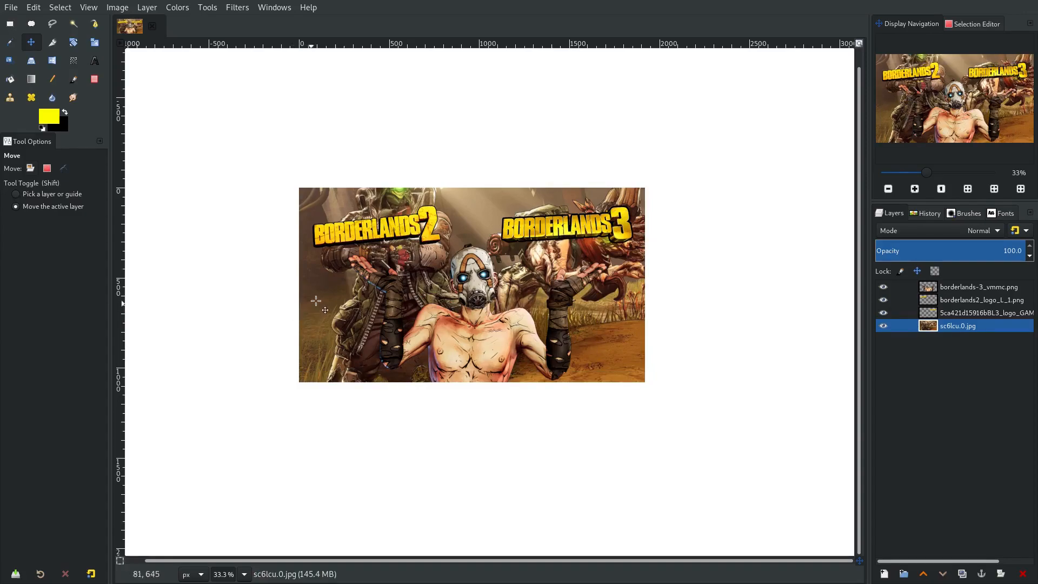
Step: Apply a Gaussian Blur with Size X and Size Y of 96.16 to the background layer
click(233, 8)
mouse_move(251, 82)
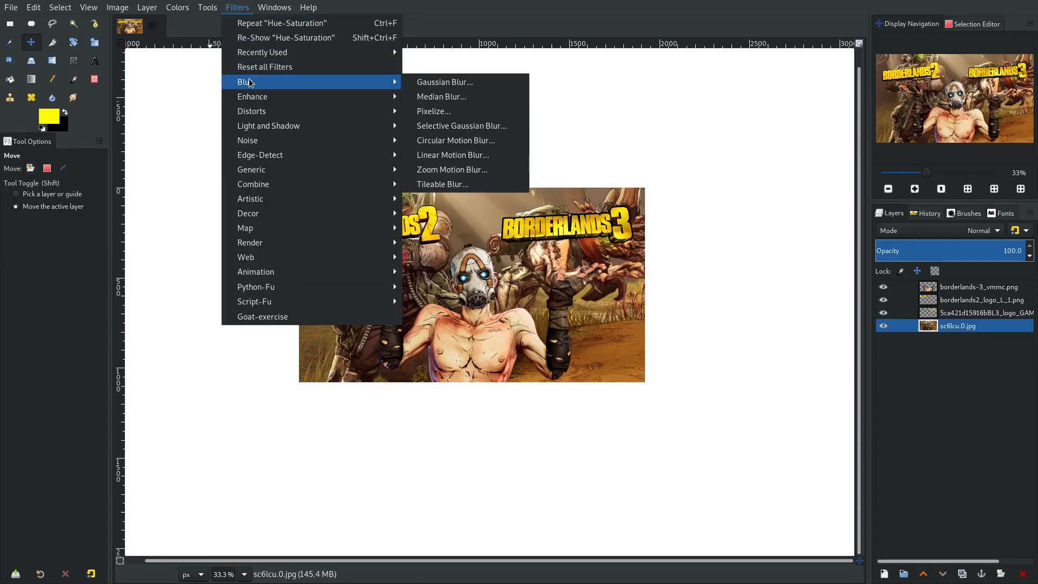
click(442, 82)
drag(853, 80, 921, 79)
click(897, 82)
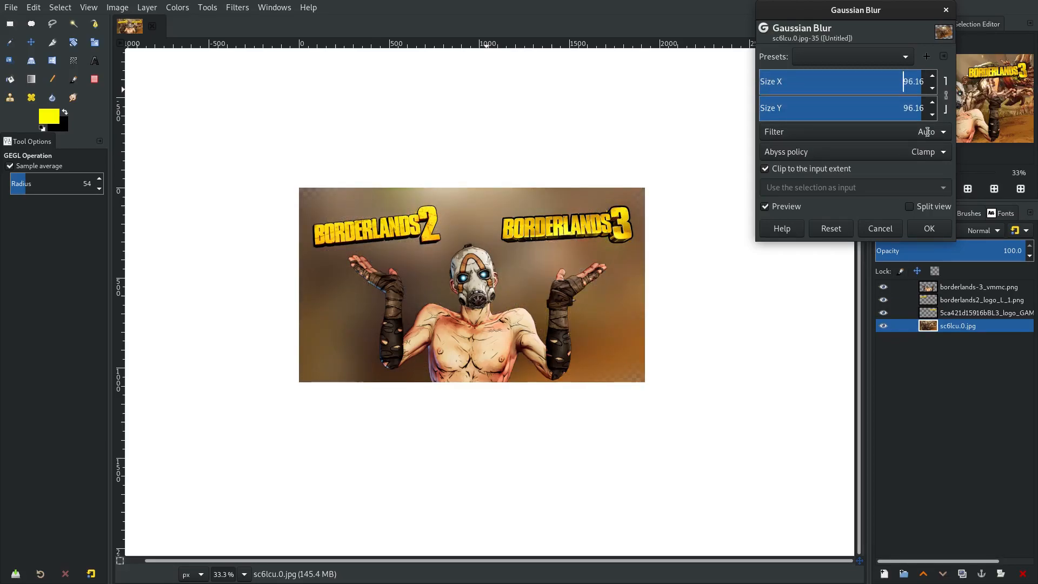
click(929, 229)
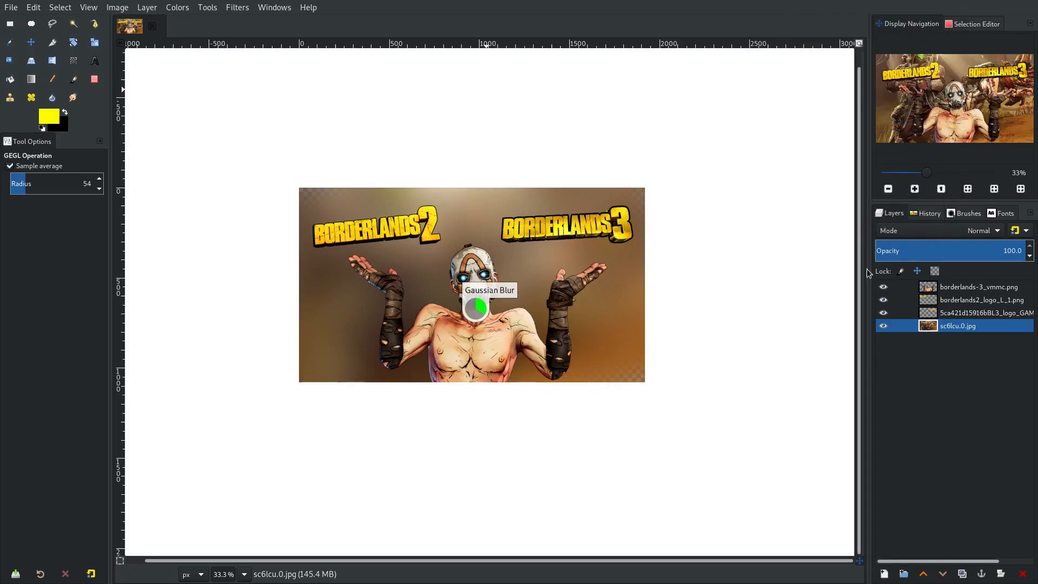
Step: Check the blurred background's lower-right corner with the layer hidden and shown again, and duplicate the layer ten times to fill the transparent corners
scroll(699, 323, up, 4)
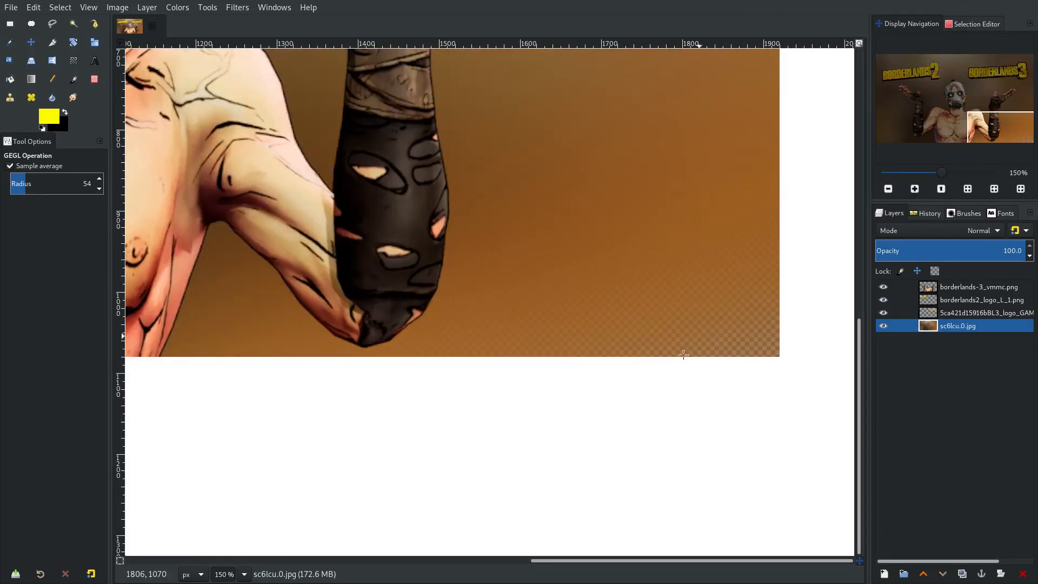
click(883, 326)
click(883, 326)
scroll(572, 382, down, 4)
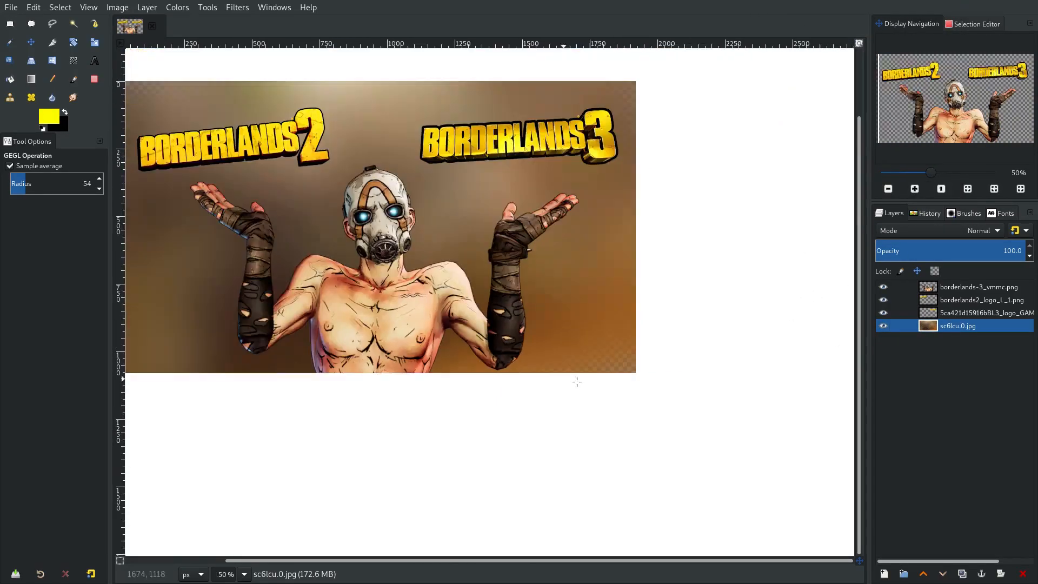
drag(584, 386, 602, 388)
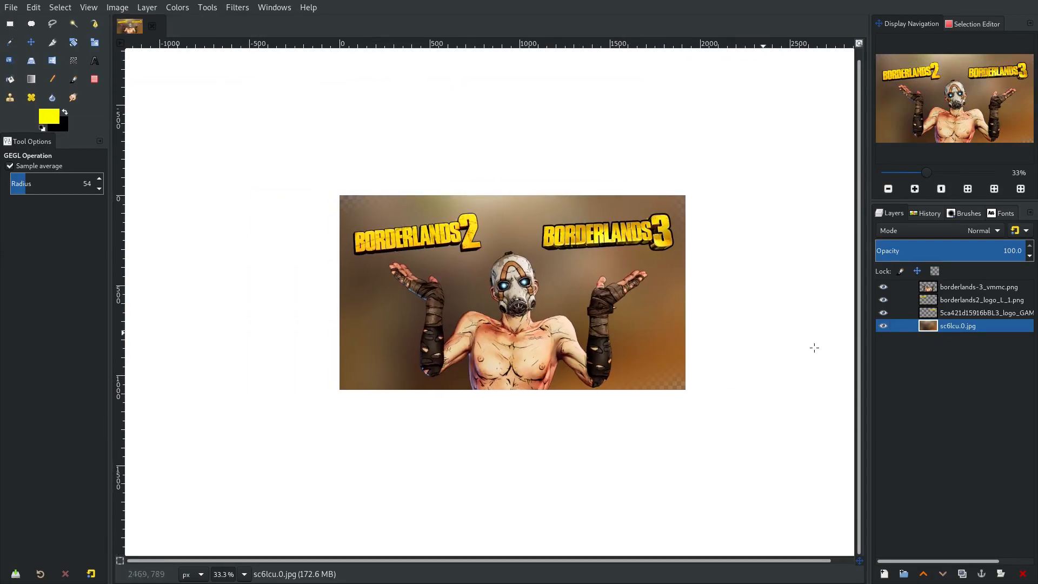
right_click(955, 326)
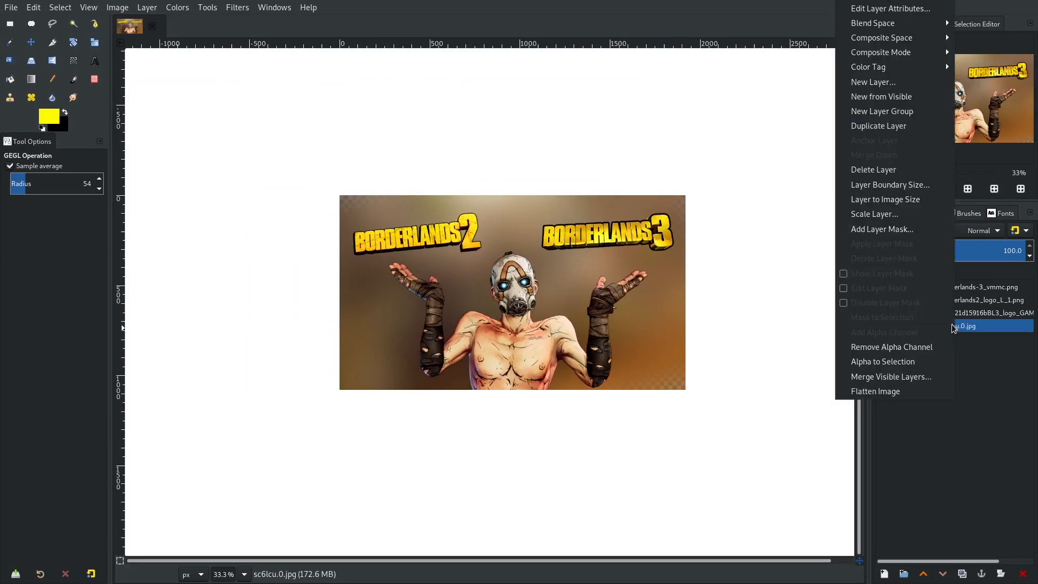
click(905, 125)
key(shift+ctrl+d)
key(shift+ctrl+d)
key(shift+ctrl+d)
key(shift+ctrl+d)
key(shift+ctrl+d)
key(shift+ctrl+d)
key(shift+ctrl+d)
key(shift+ctrl+d)
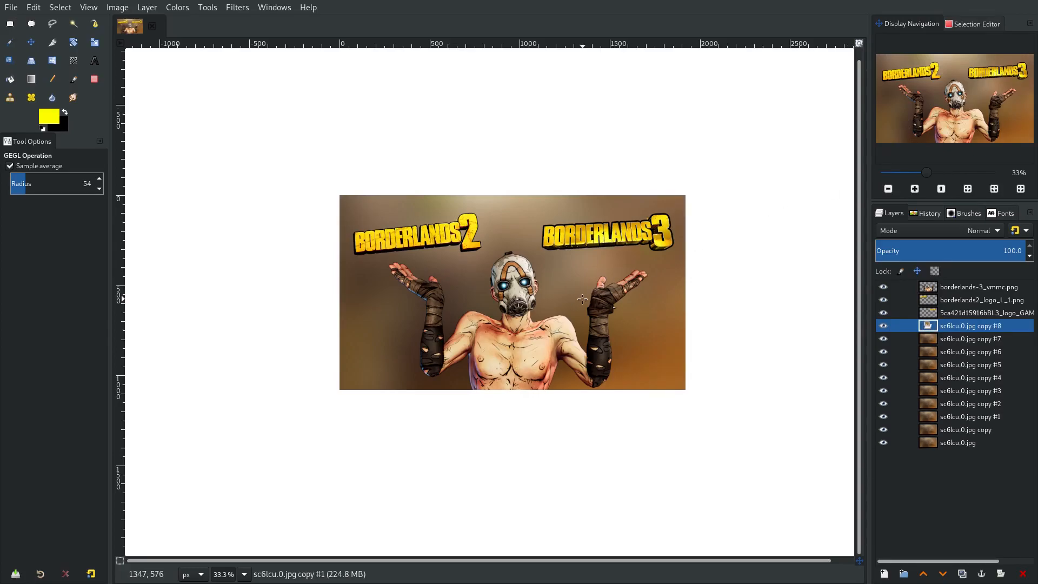
key(shift+ctrl+d)
Step: Merge all the duplicated background layers down into the single sc6lcu.0.jpg layer
scroll(308, 157, up, 3)
scroll(534, 438, down, 9)
scroll(709, 344, up, 1)
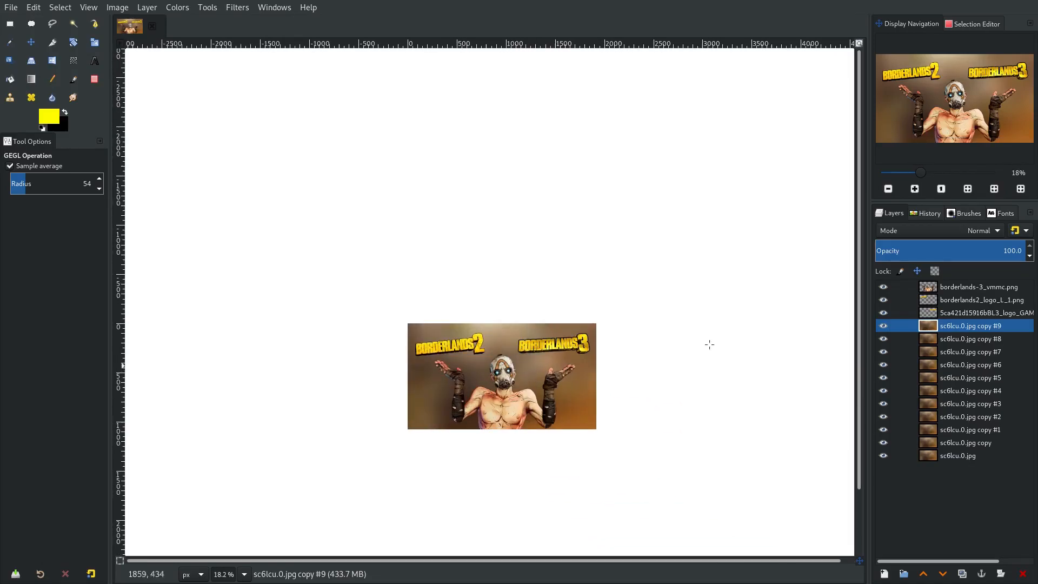
right_click(944, 330)
click(877, 156)
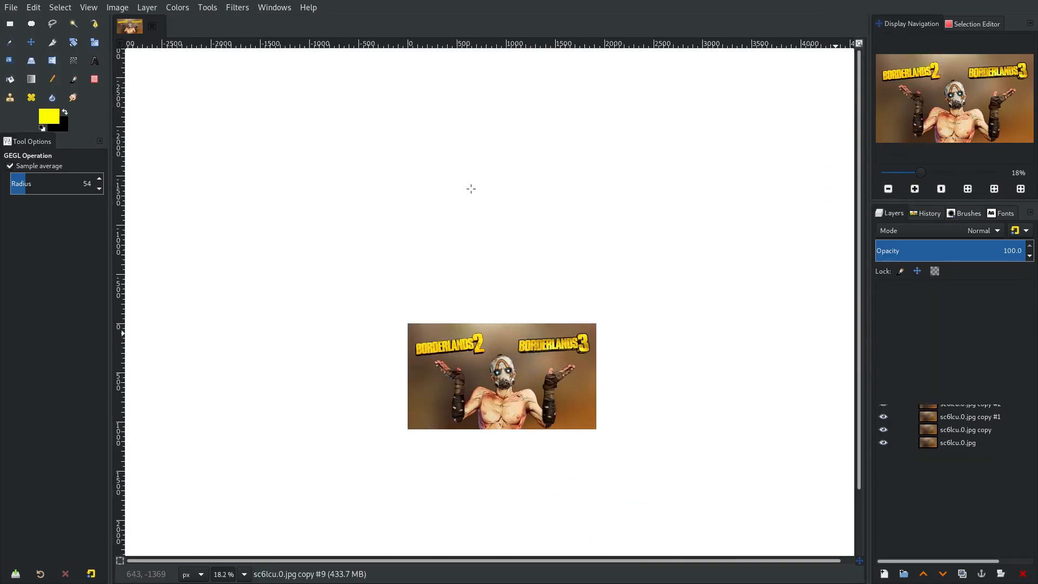
key(ctrl+e)
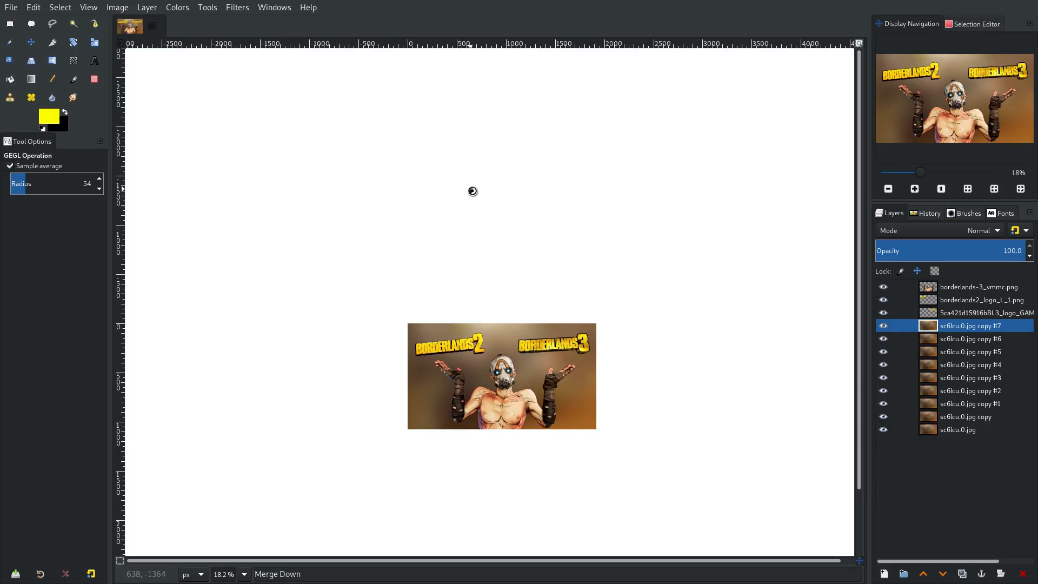
key(ctrl+e)
key(ctrl+e)
key(ctrl+e)
key(ctrl+e)
key(ctrl+e)
key(ctrl+e)
key(ctrl+e)
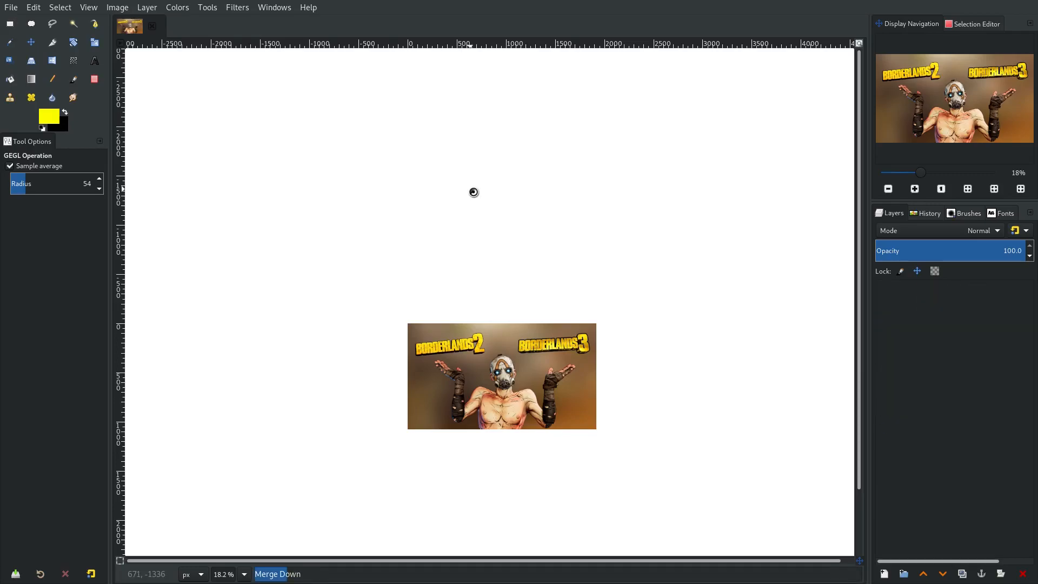
Step: Brighten the background layer with a Value curve, raising a highlight point and setting a shadow point at input 48, output 104
scroll(438, 389, up, 1)
scroll(447, 390, up, 1)
scroll(560, 425, up, 1)
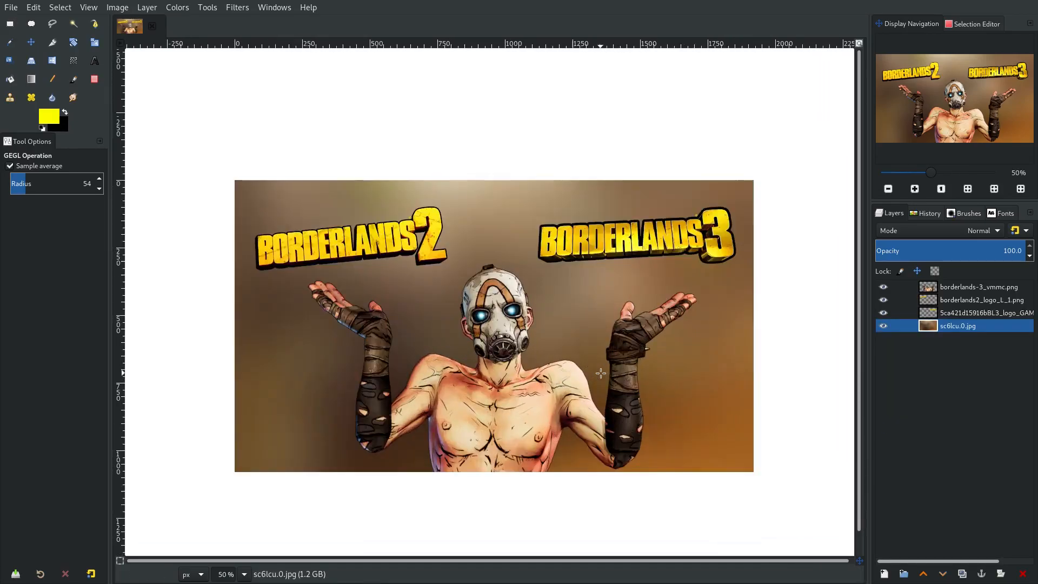
scroll(602, 374, down, 6)
scroll(609, 375, up, 5)
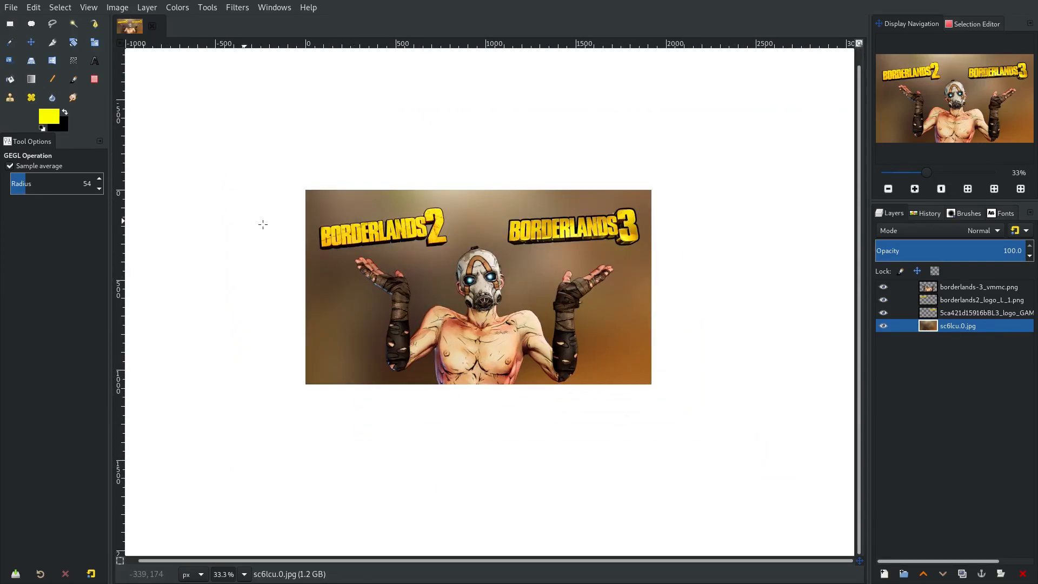
click(244, 11)
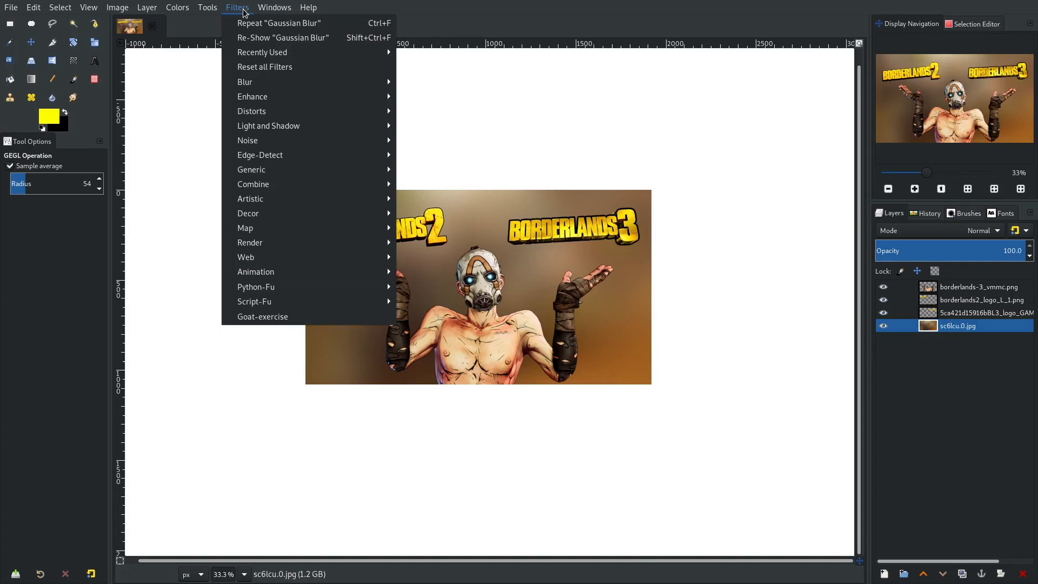
mouse_move(177, 7)
click(184, 153)
drag(927, 146, 927, 108)
drag(845, 193, 837, 176)
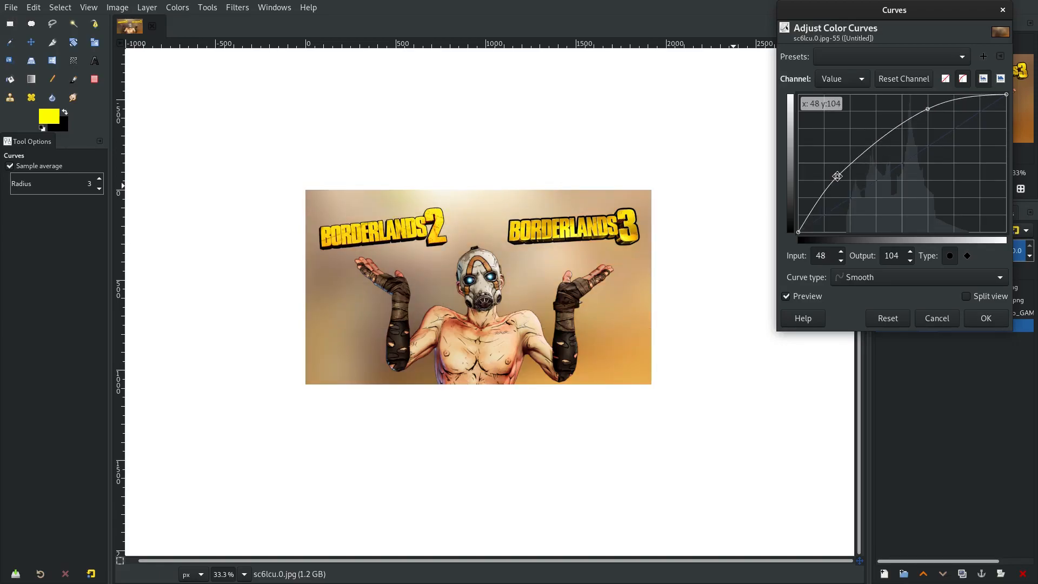
click(987, 319)
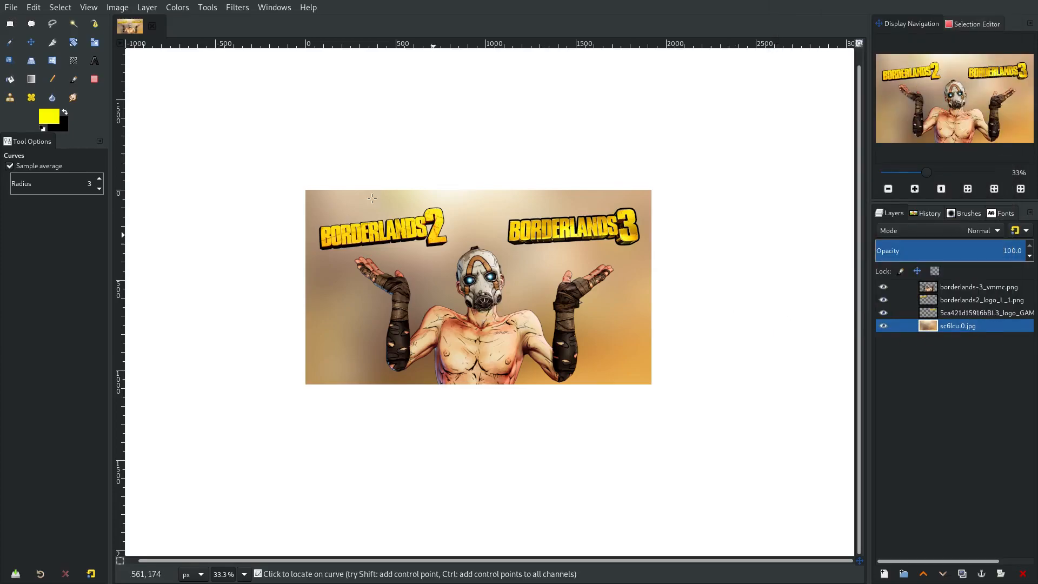
Step: Raise the background layer's saturation with two Hue-Saturation passes, the first at 100.0 and the second at 51.8
click(178, 7)
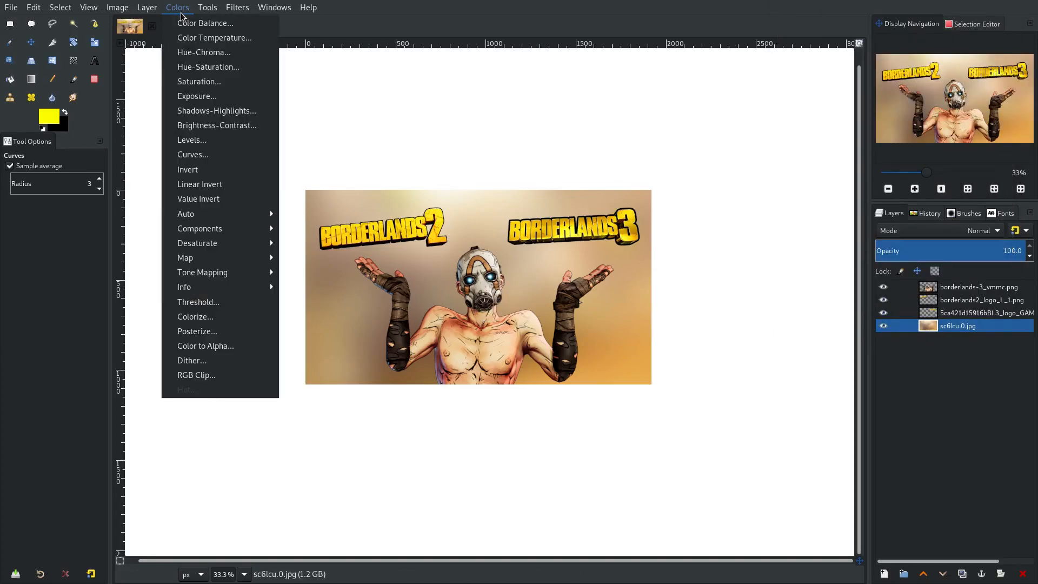
click(206, 67)
drag(872, 287, 1036, 287)
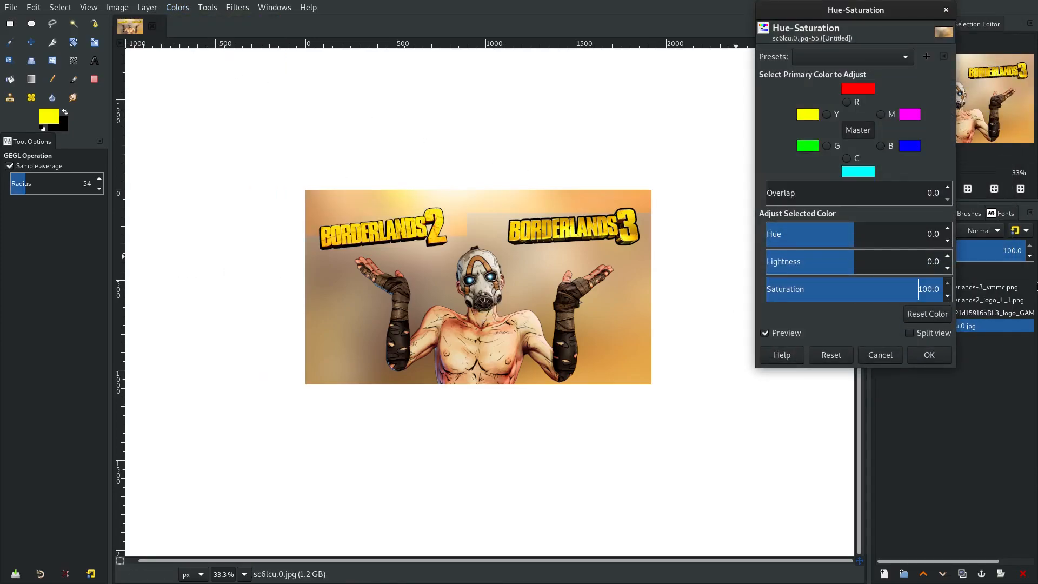
click(950, 351)
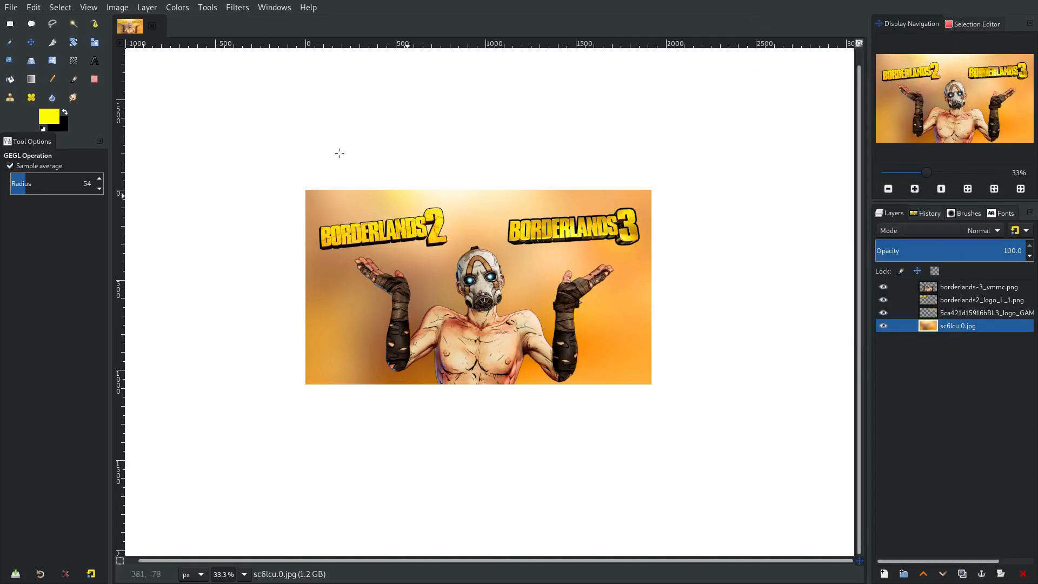
click(177, 7)
click(206, 65)
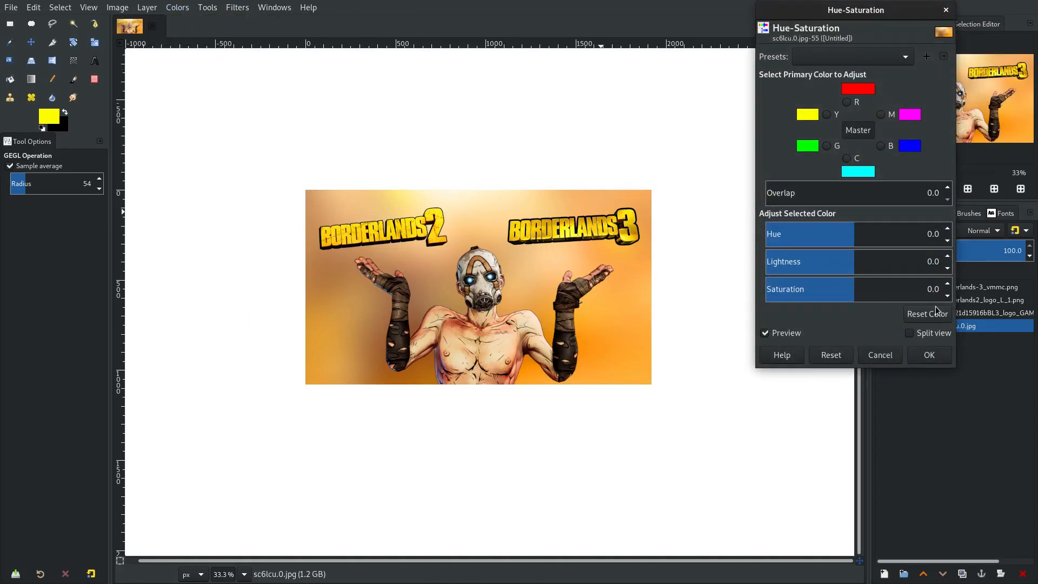
click(899, 284)
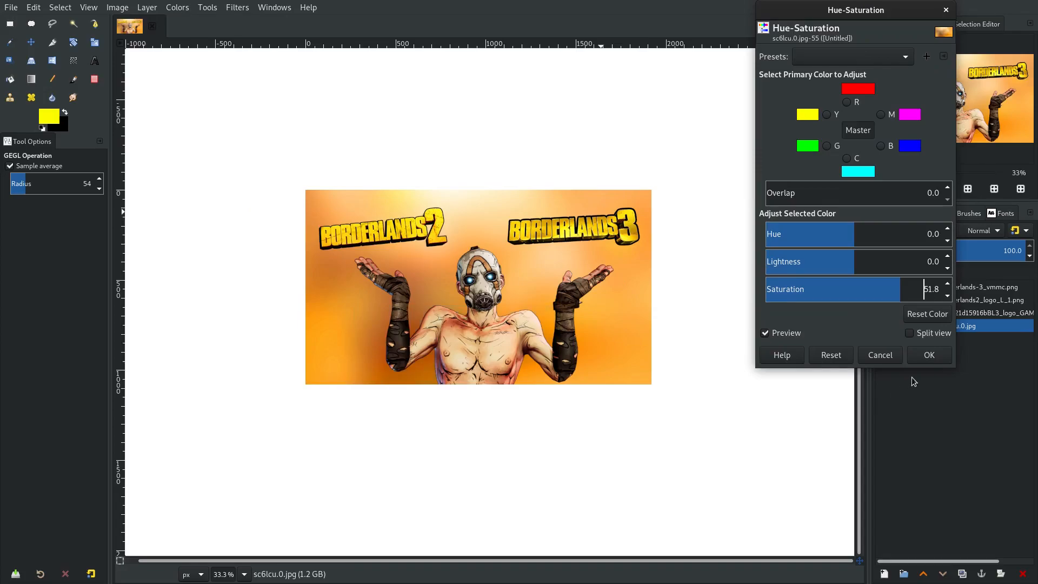
click(928, 356)
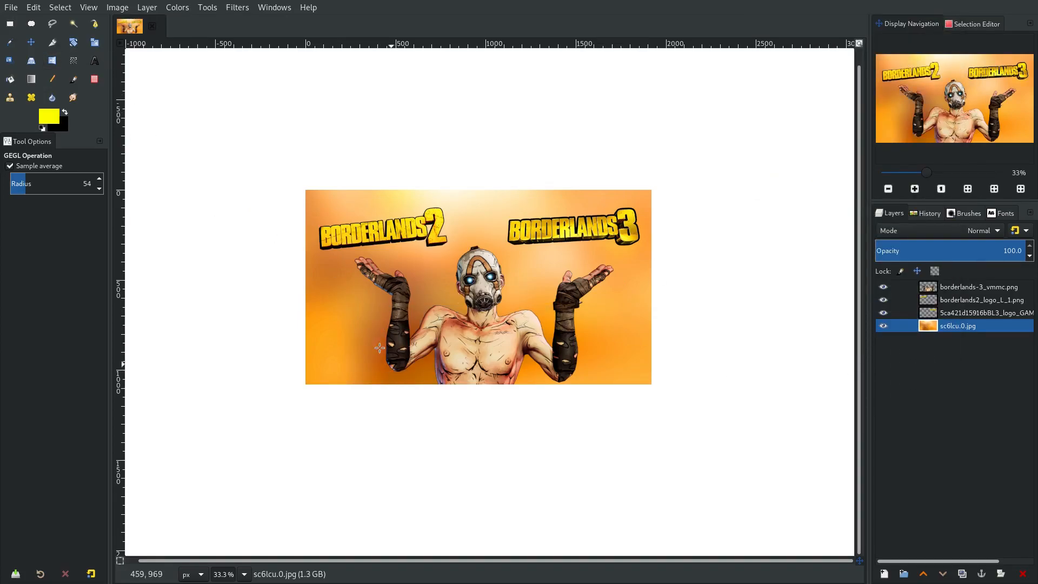
Step: Try flipping the background layer vertically and horizontally, then undo both flips
click(58, 61)
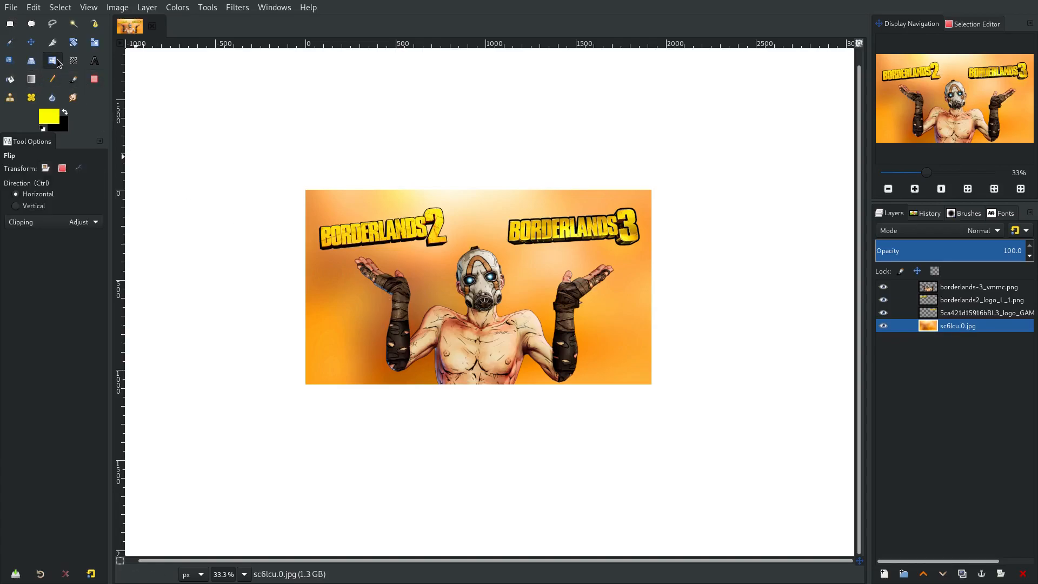
ctrl+click(444, 247)
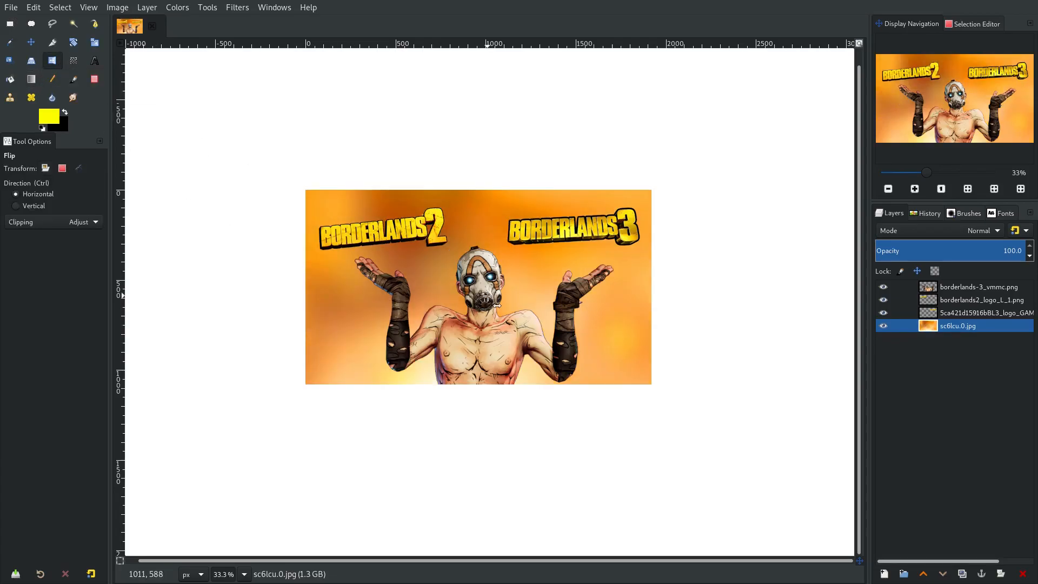
click(471, 258)
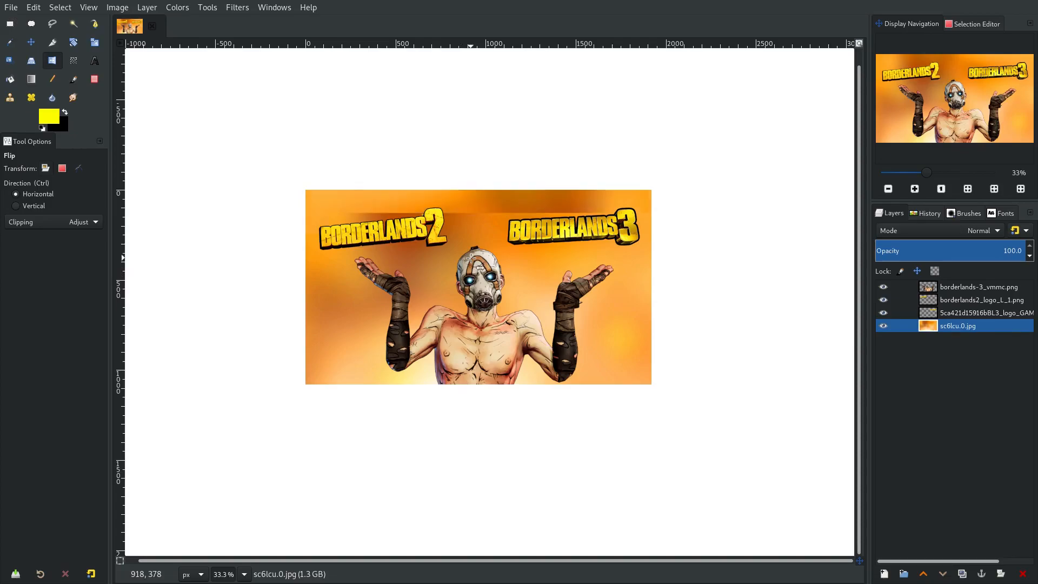
key(ctrl+z)
key(ctrl+z)
Step: Enlarge the background layer to 3174 × 1785 px with its aspect ratio kept
click(94, 44)
drag(602, 246, 811, 139)
click(821, 138)
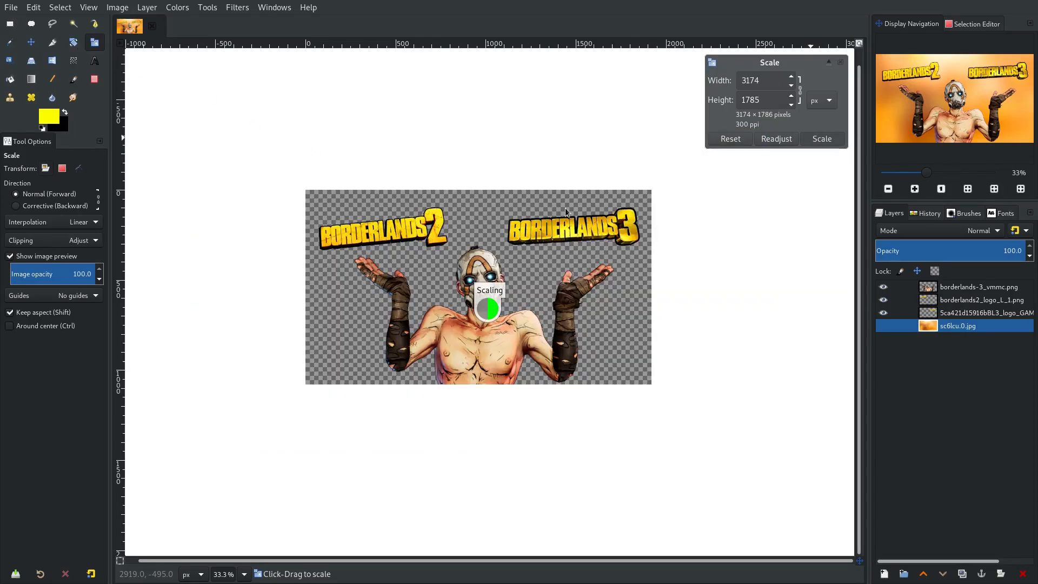
key(shift+r)
key(m)
scroll(379, 268, up, 1)
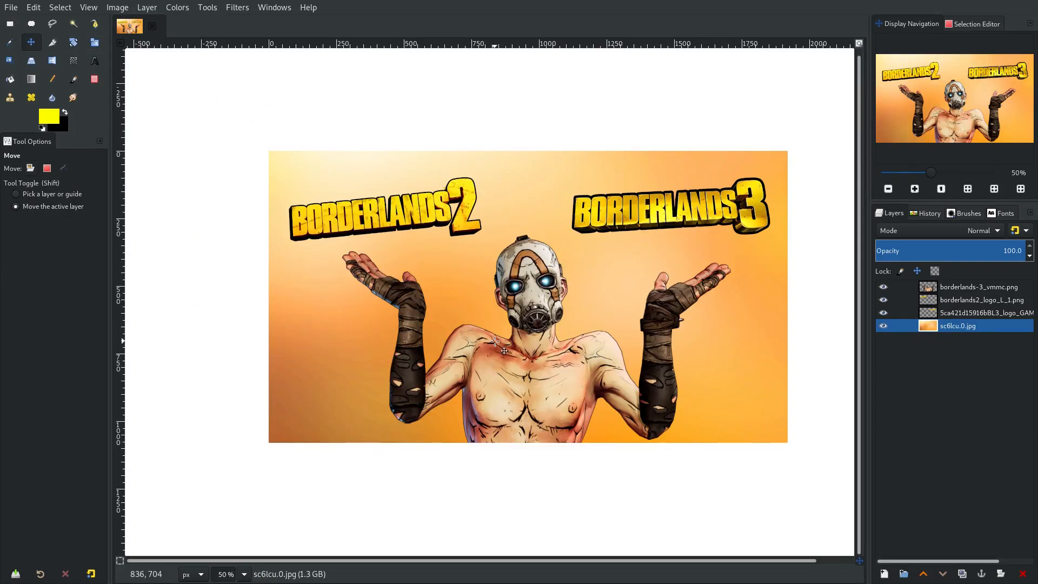
Step: Shift the background layer from orange to blue by setting its Hue to -177.8 in Hue-Saturation
click(173, 8)
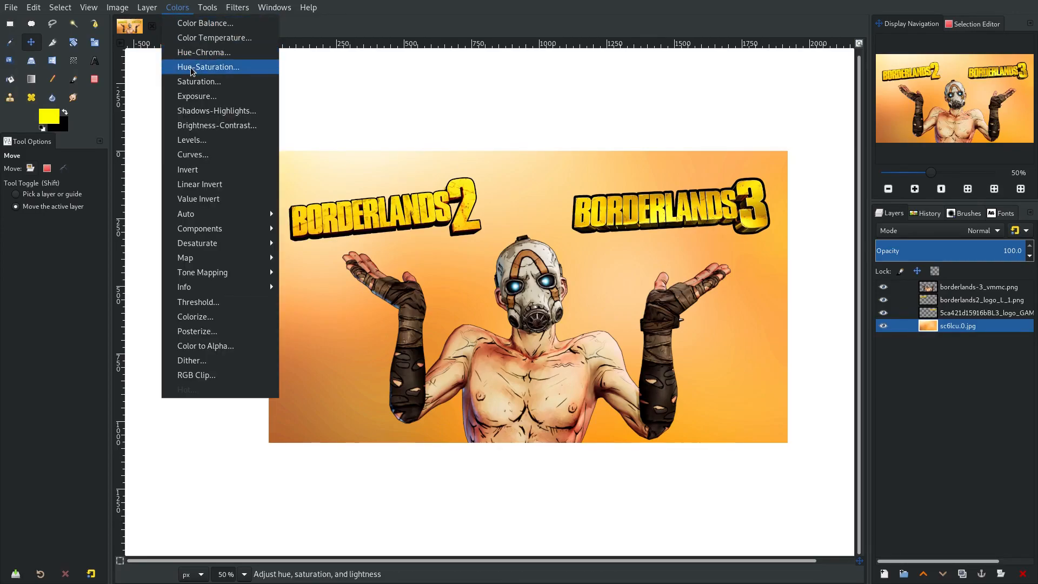
click(208, 65)
click(902, 234)
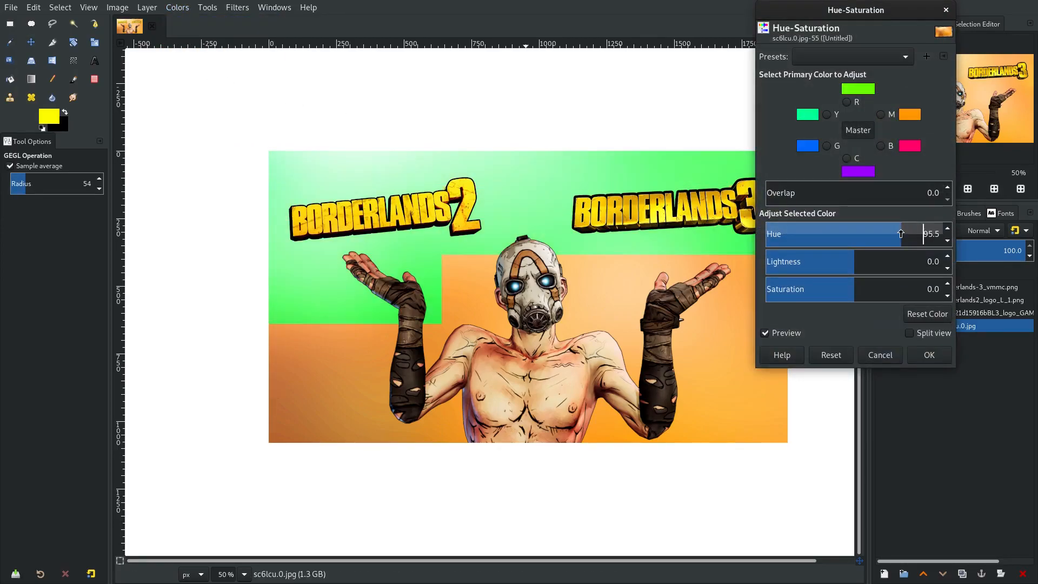
drag(906, 234, 928, 233)
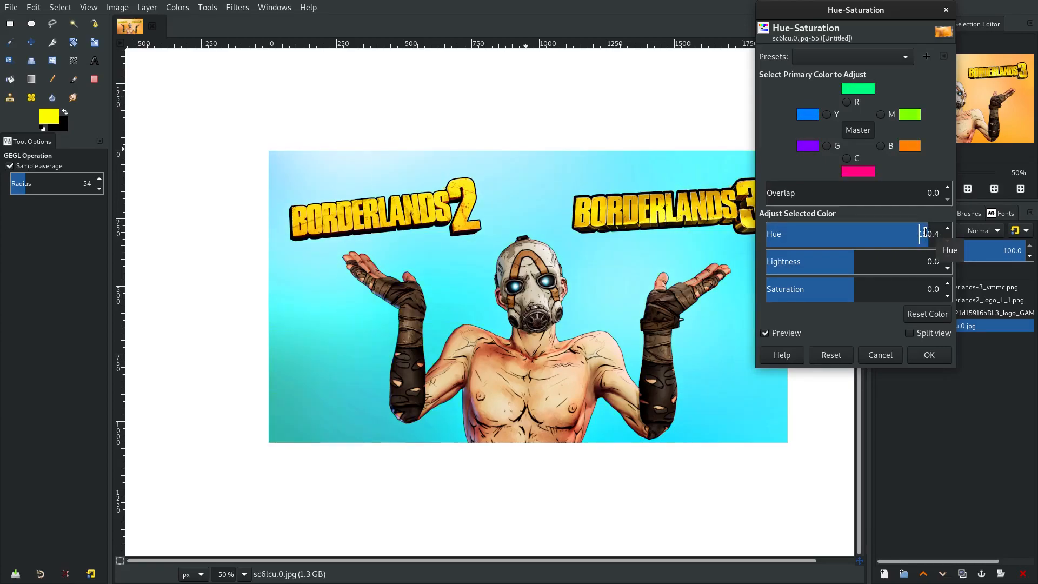
drag(805, 233, 766, 233)
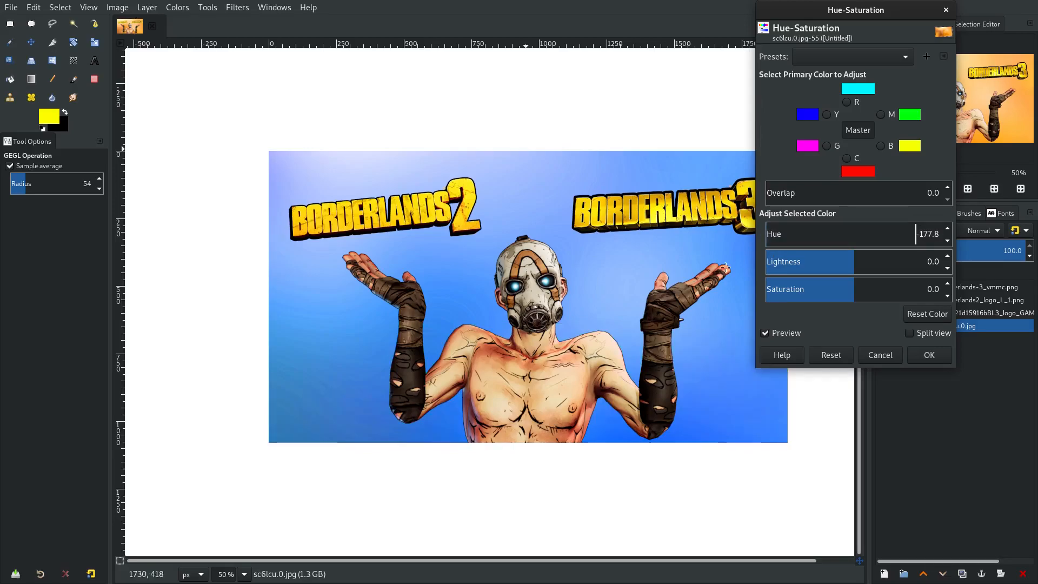
click(929, 355)
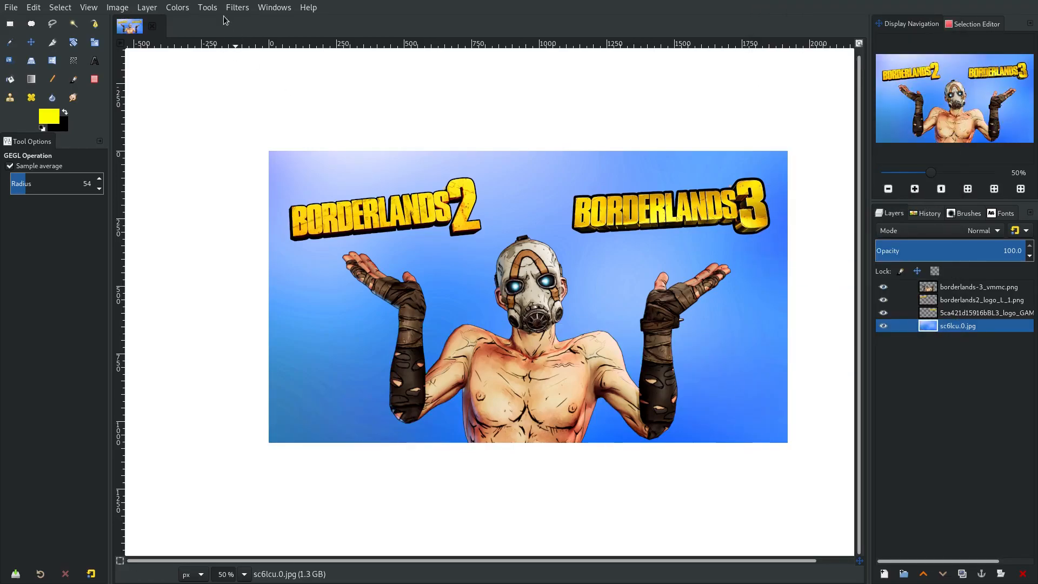
Step: Smooth the streaks in the blue background layer with a Gaussian Blur of 19.74 for both Size X and Size Y
click(237, 7)
click(335, 390)
scroll(335, 390, up, 4)
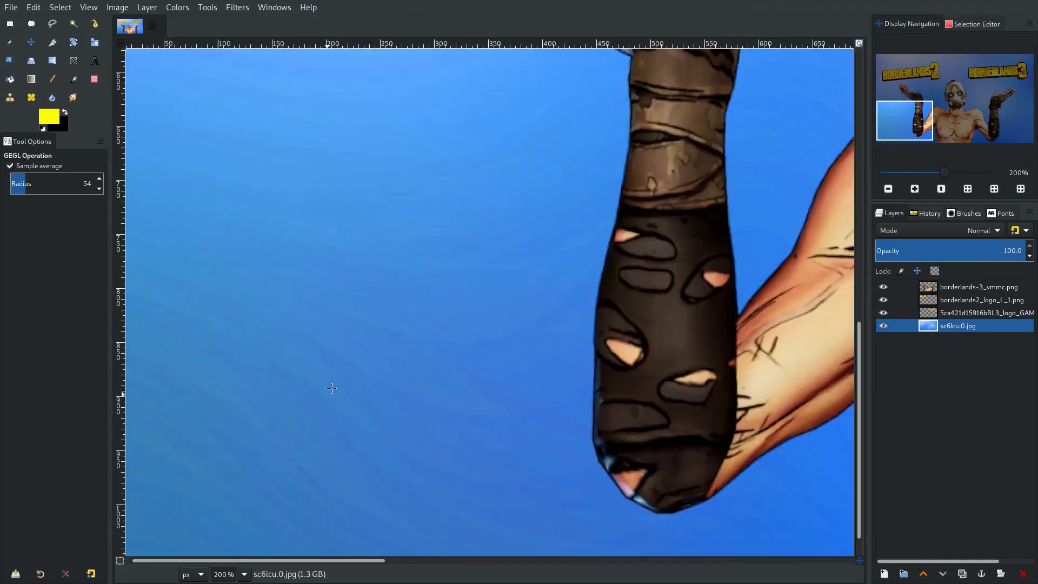
click(237, 8)
mouse_move(266, 81)
click(475, 88)
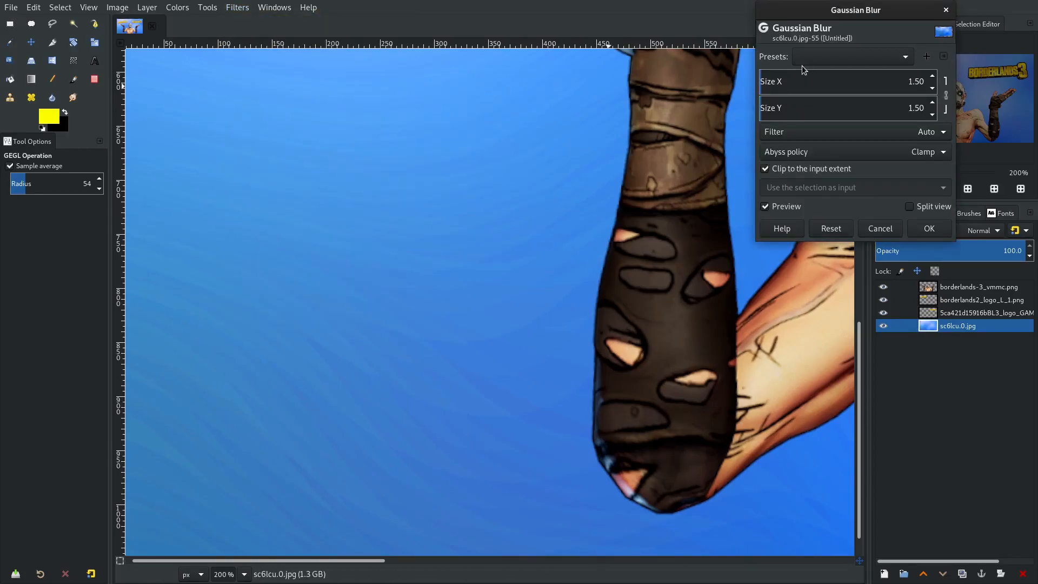
click(792, 81)
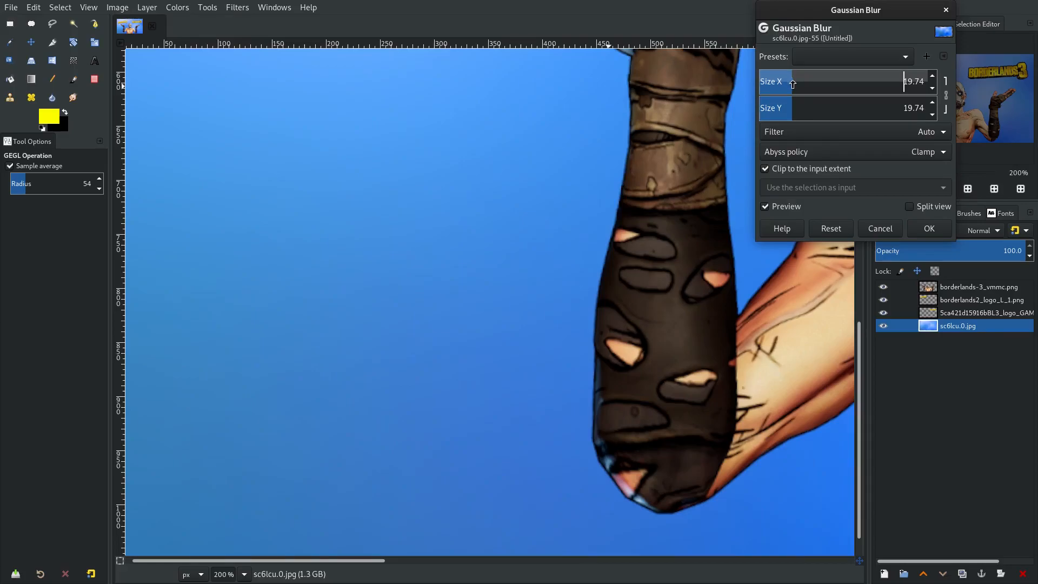
click(928, 228)
scroll(546, 374, down, 5)
scroll(603, 377, down, 2)
scroll(594, 356, up, 3)
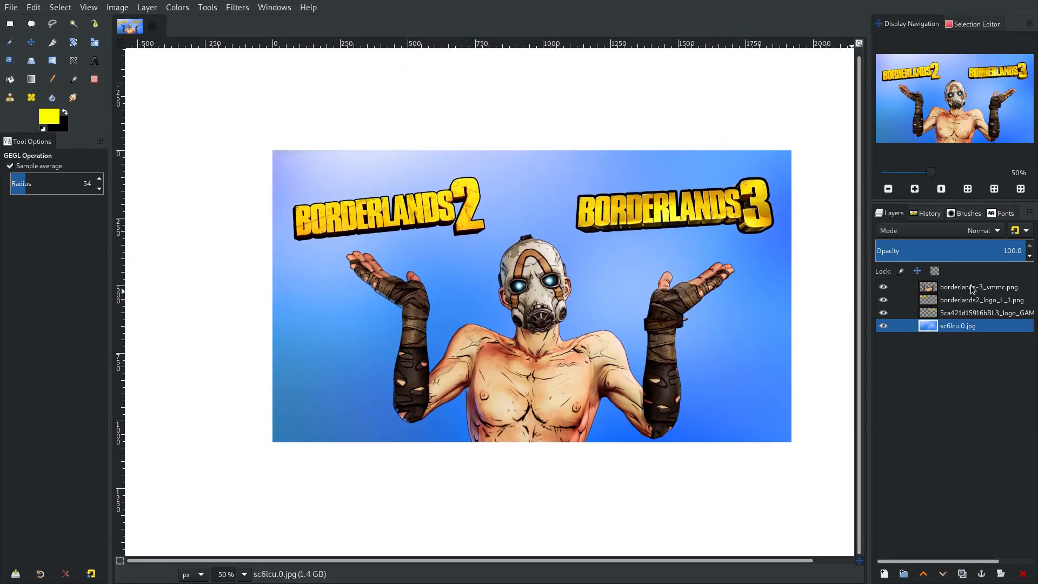
Step: Increase the character layer's contrast with a Value curve, placing points at input 191, output 228 and input 67, output 67
click(971, 289)
scroll(589, 420, down, 4)
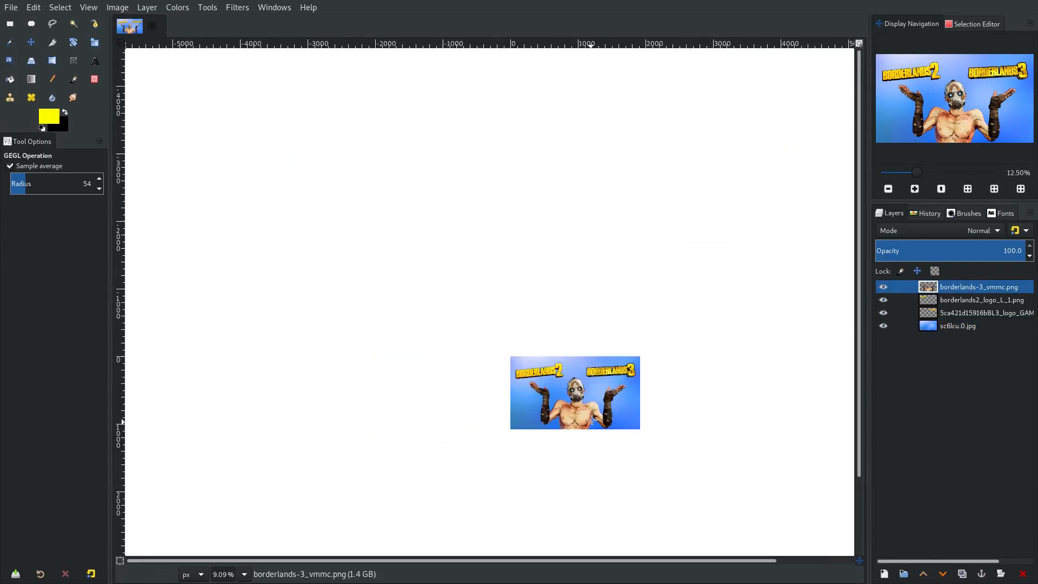
scroll(591, 416, up, 4)
click(178, 7)
click(265, 154)
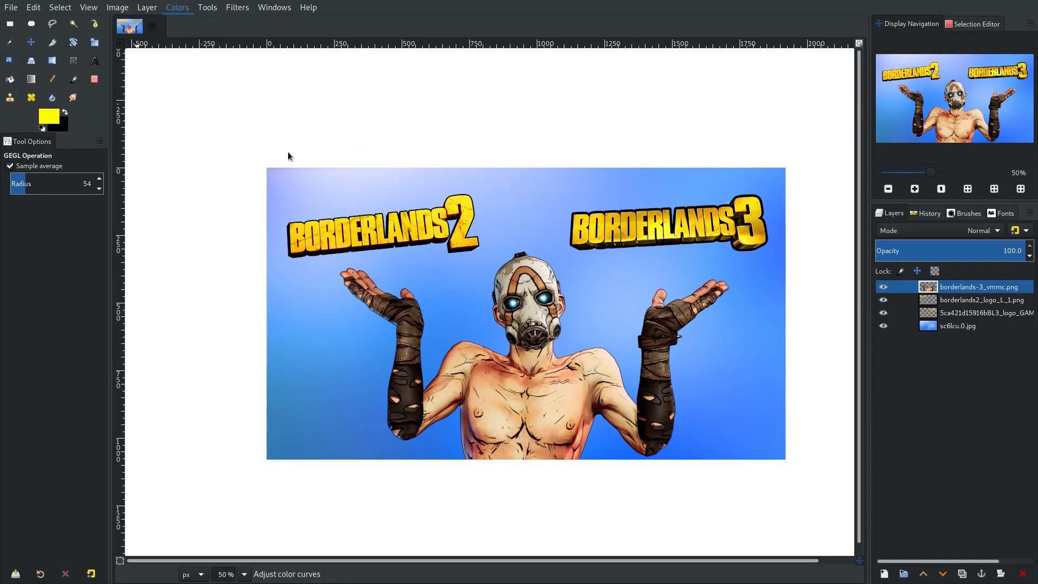
click(953, 108)
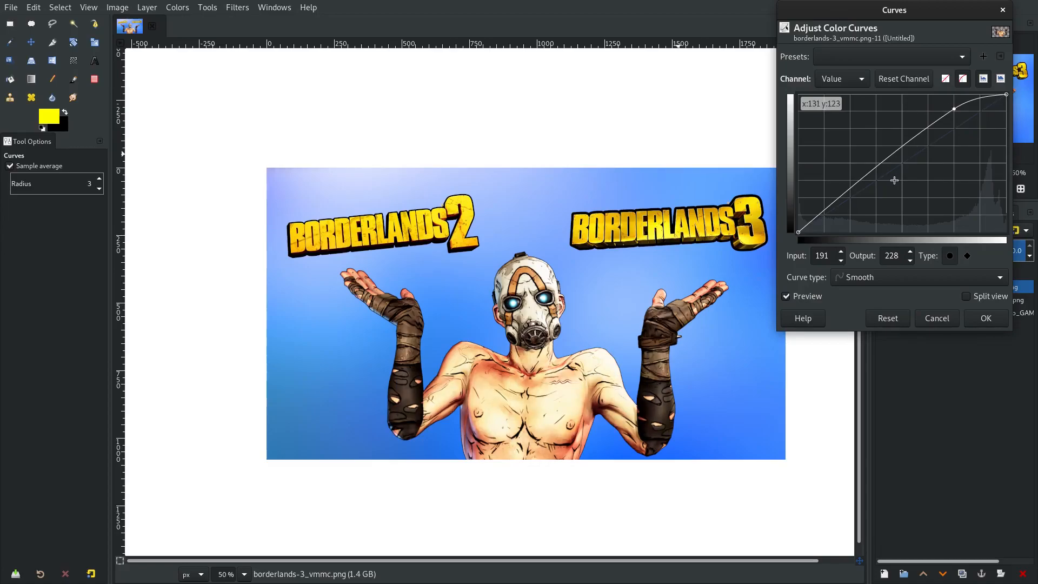
click(852, 195)
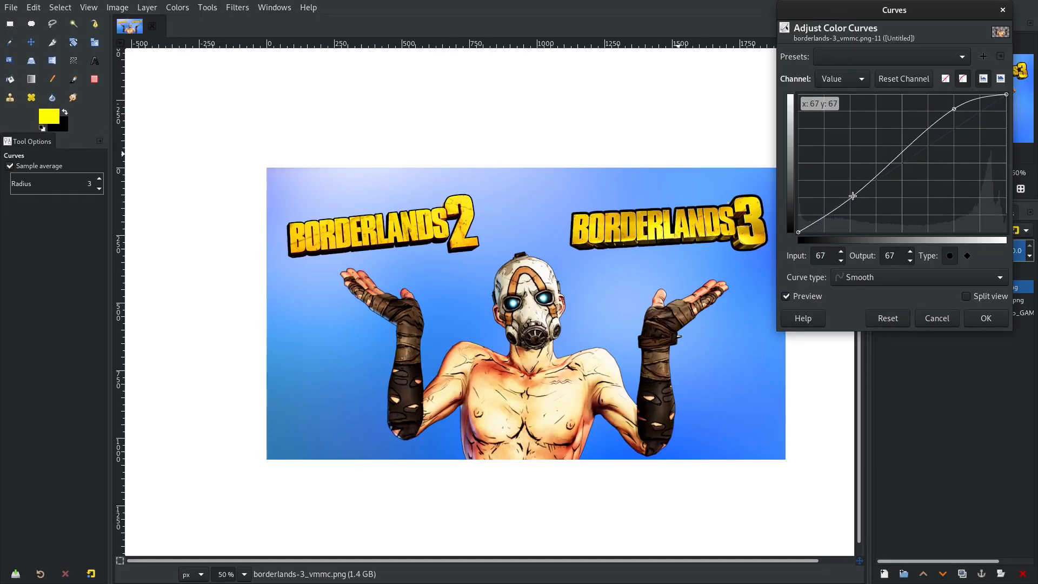
click(797, 296)
click(797, 296)
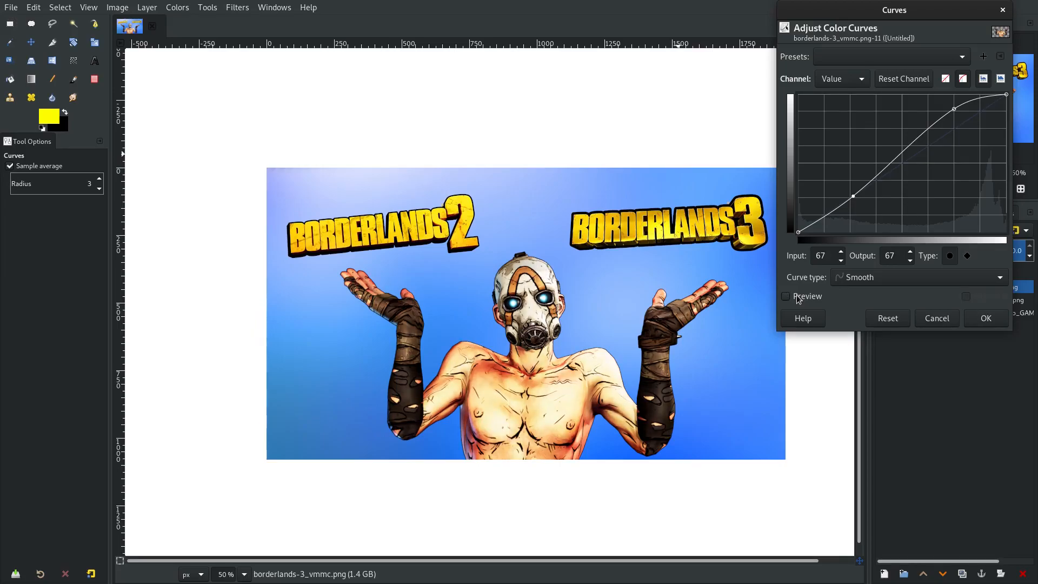
scroll(426, 380, up, 3)
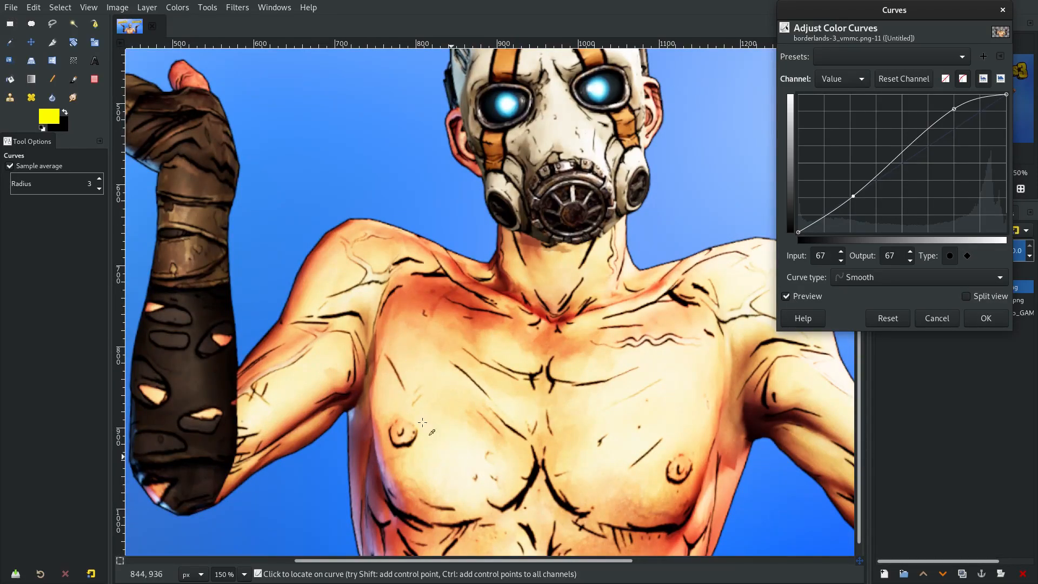
click(967, 321)
Step: Boost the character layer's Saturation to 42.7 with Hue-Saturation
click(178, 7)
click(208, 66)
click(891, 288)
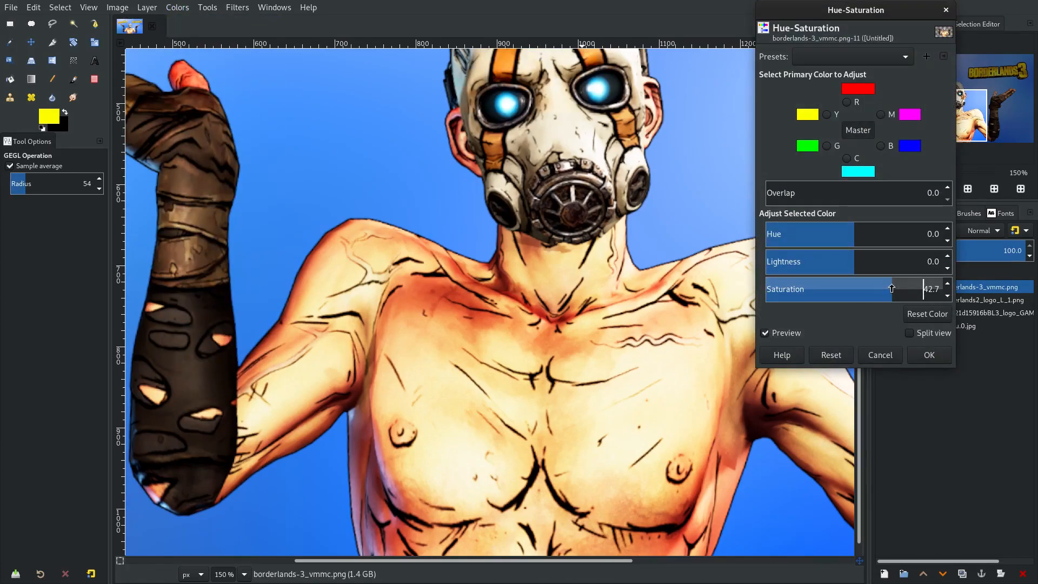
scroll(625, 358, down, 6)
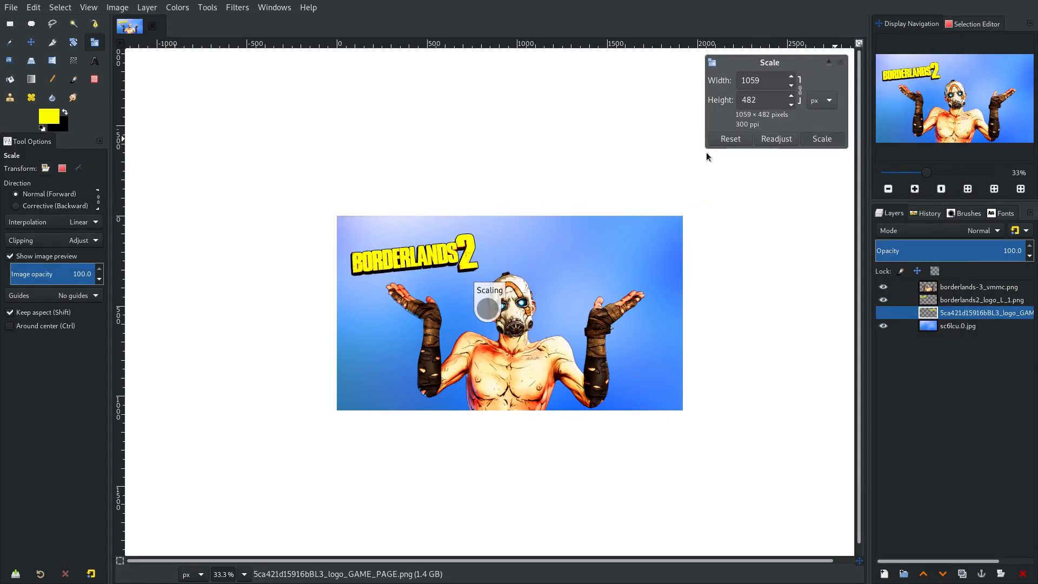
Step: Move the enlarged Borderlands 3 logo left so it fits inside the canvas above the character's raised hand
key(Escape)
click(32, 43)
drag(598, 255, 574, 254)
Step: Move the character down until only the head, hands and upper chest remain inside the canvas
click(952, 301)
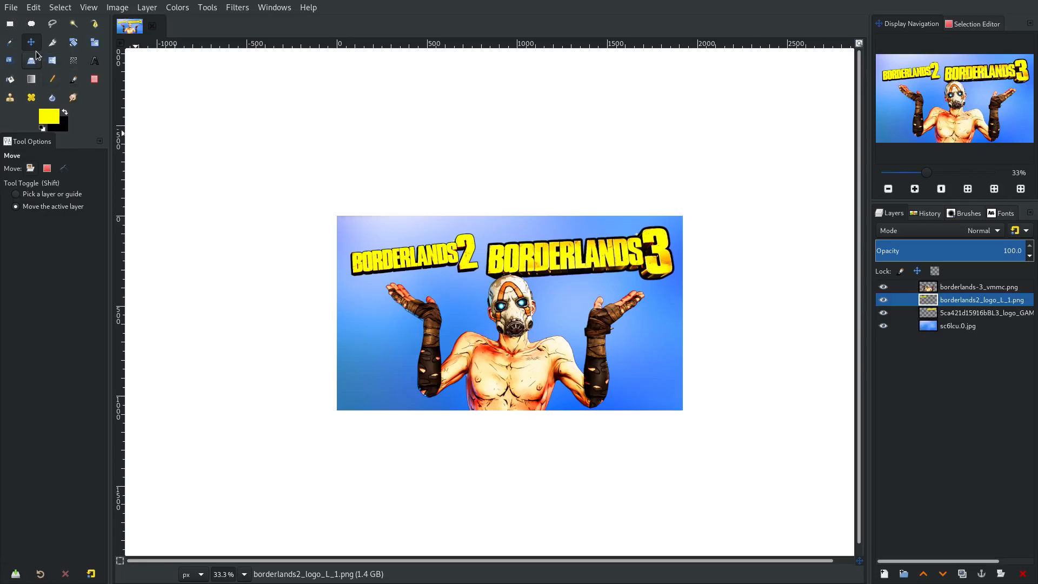
drag(512, 329, 509, 356)
key(ctrl+z)
drag(509, 337, 509, 393)
Step: Shift the Borderlands 2 logo toward the canvas's upper-left corner and scale it around its center to 1064 × 357 px
drag(448, 264, 441, 255)
key(shift+s)
drag(605, 198, 651, 183)
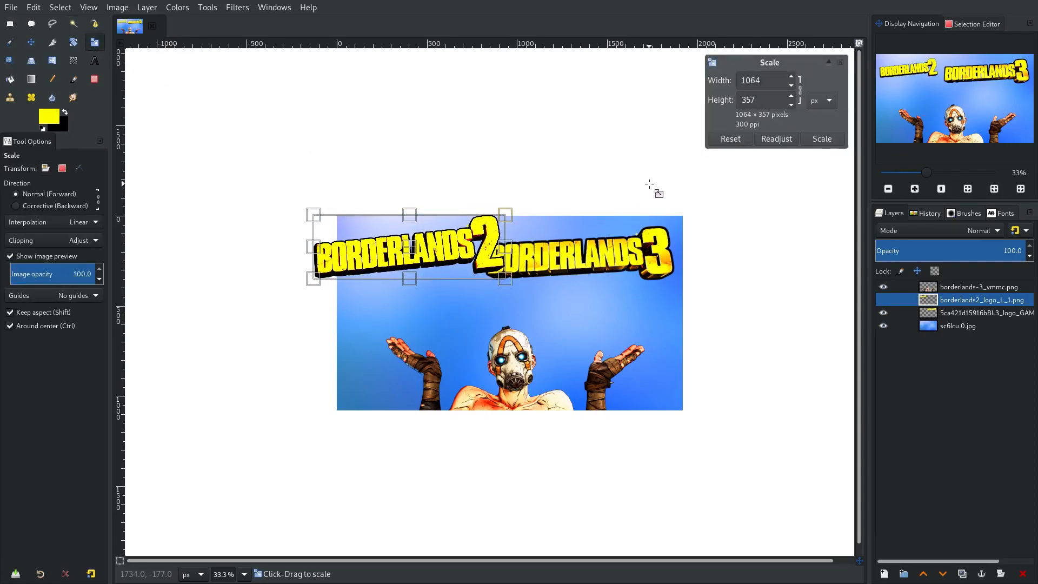
click(820, 137)
Step: Rotate the Borderlands 2 logo by 5.64° to level its lettering
key(shift+r)
mouse_move(218, 198)
mouse_down()
mouse_move(216, 167)
mouse_move(224, 180)
mouse_up()
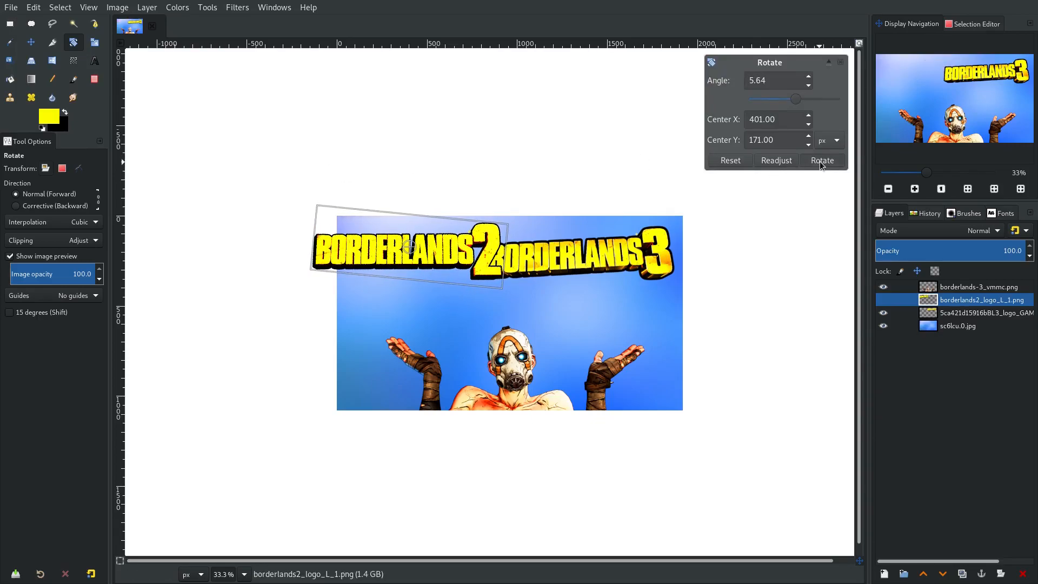
key(Escape)
Step: Stack the Borderlands 3 logo above the Borderlands 2 logo over the character's head, and rotate the Borderlands 3 logo slightly to level it
key(m)
drag(427, 253, 576, 252)
drag(487, 233, 538, 286)
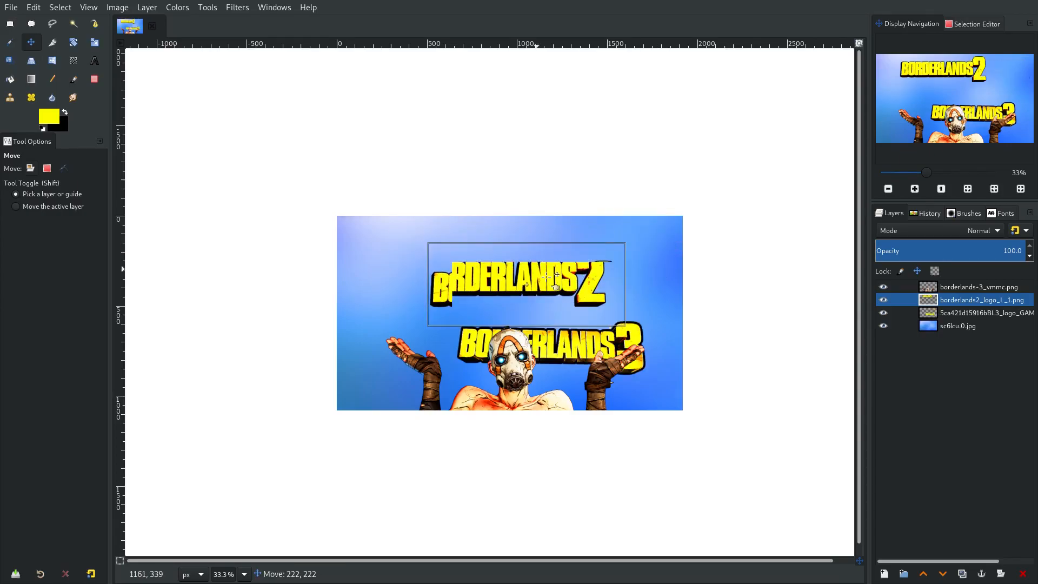
drag(556, 341, 502, 249)
click(74, 44)
drag(709, 174, 711, 179)
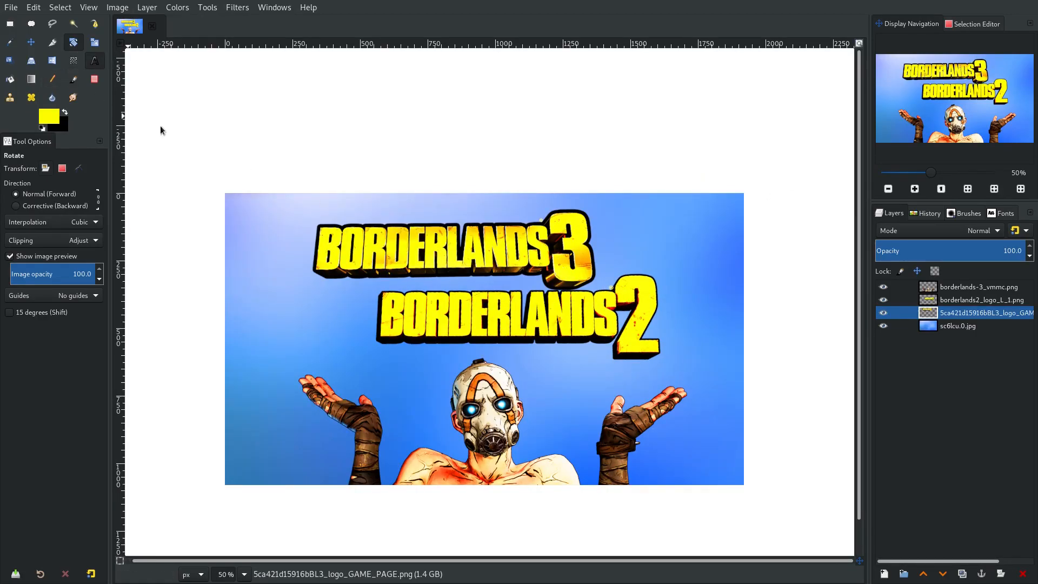
Step: Add the yellow text IS near the canvas's upper-left corner at a size of 300 px
key(t)
drag(242, 191, 530, 400)
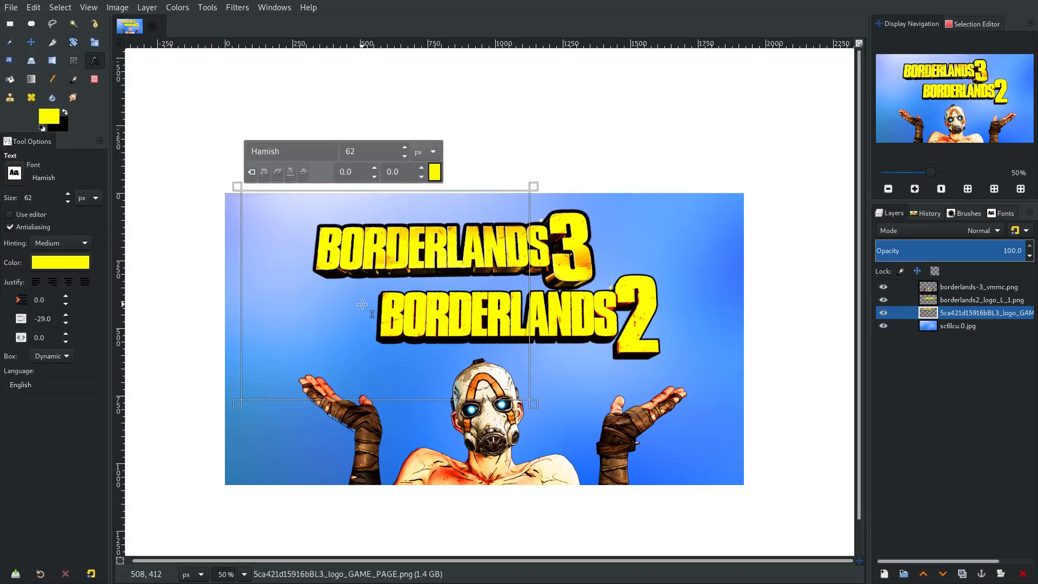
text(IS)
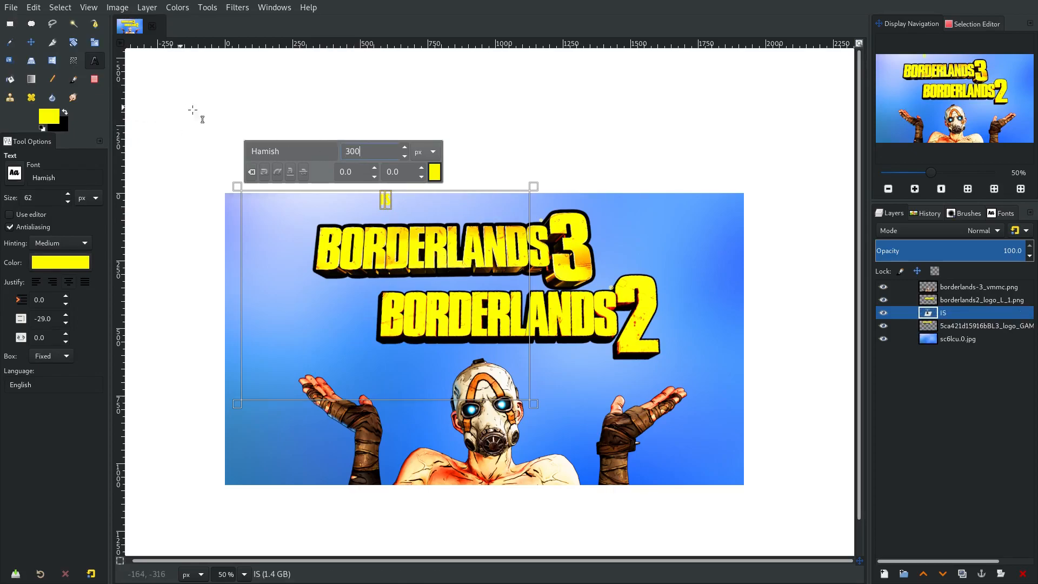
key(Return)
click(530, 405)
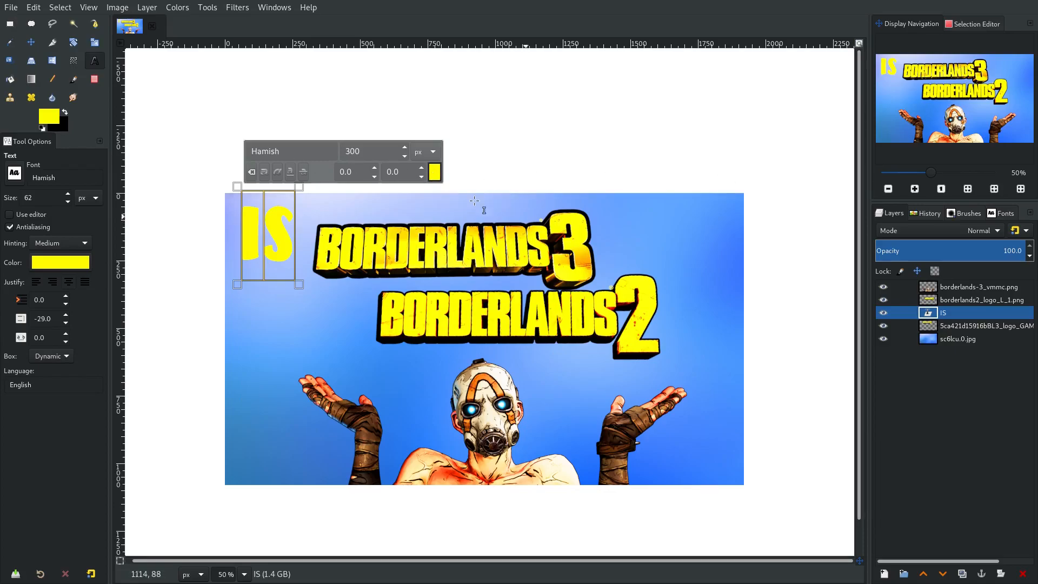
Step: Set the font of the IS text to BentonSans Comp Black
click(1000, 214)
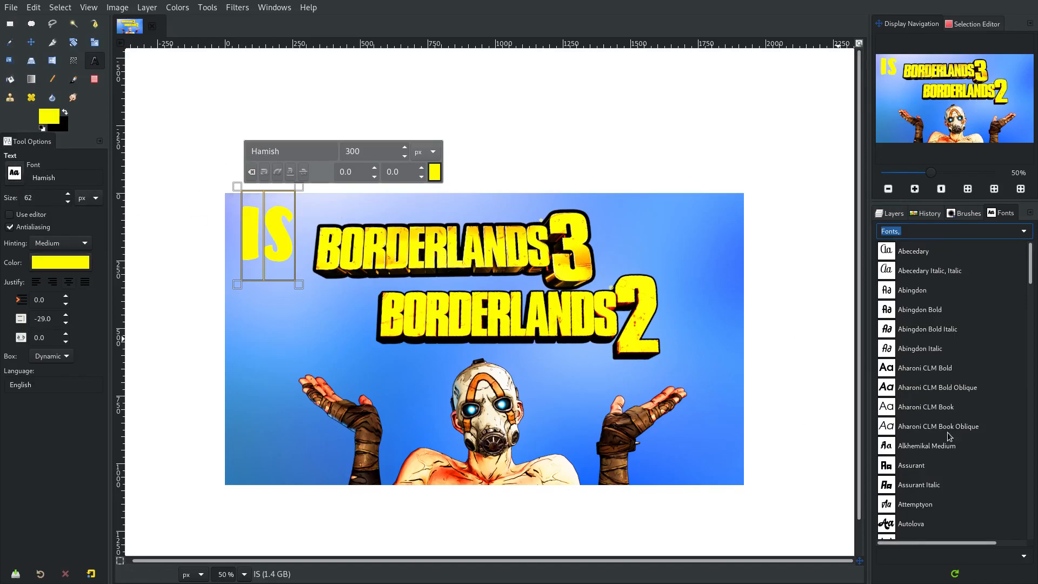
scroll(958, 488, down, 3)
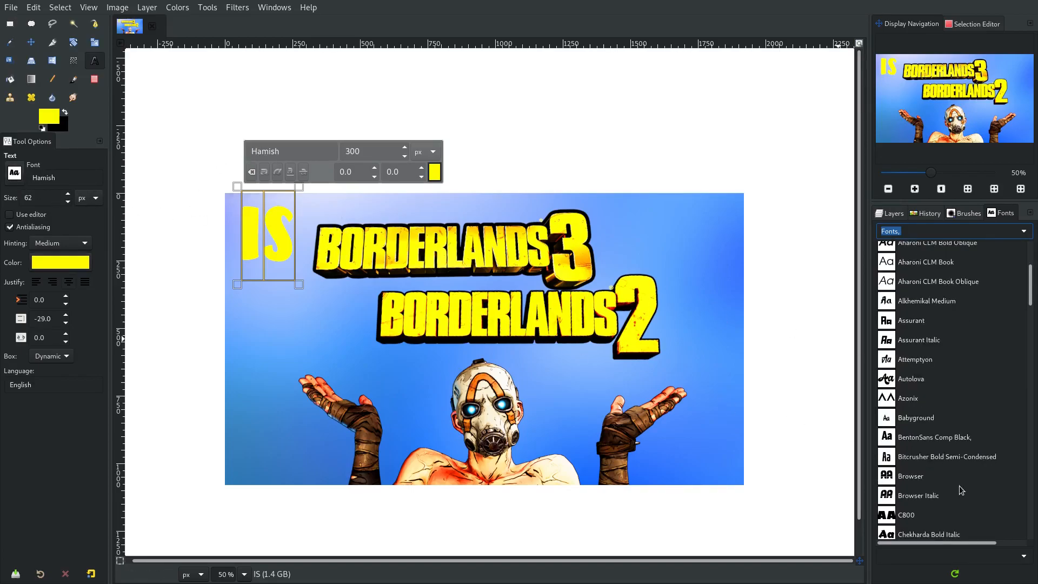
click(904, 438)
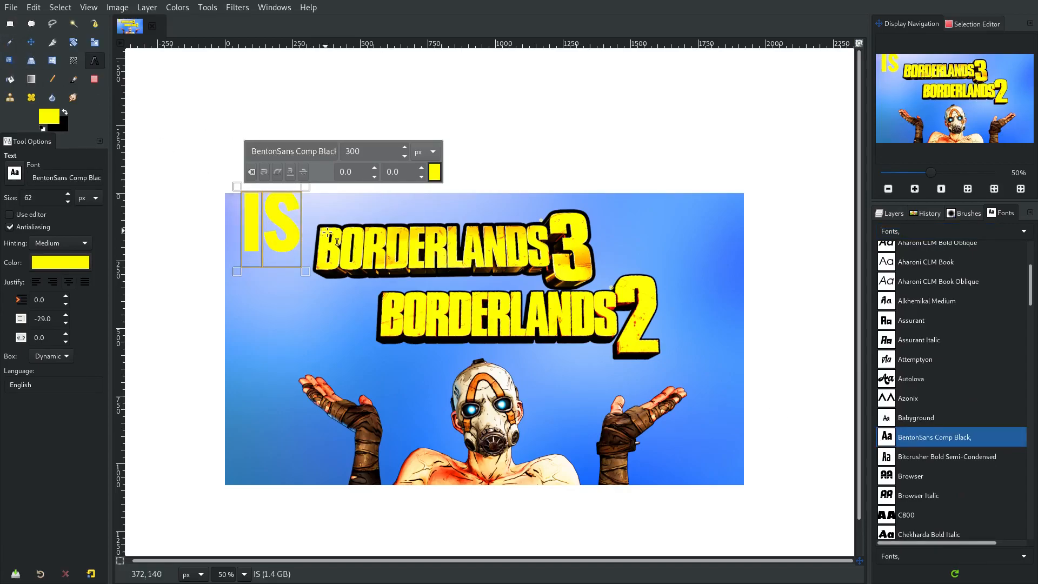
Step: Place the IS text directly before the Borderlands 3 logo and nudge both logos to make room
click(31, 42)
drag(294, 229, 300, 255)
mouse_move(373, 248)
mouse_down()
mouse_move(392, 248)
mouse_move(383, 245)
mouse_up()
drag(538, 312, 534, 315)
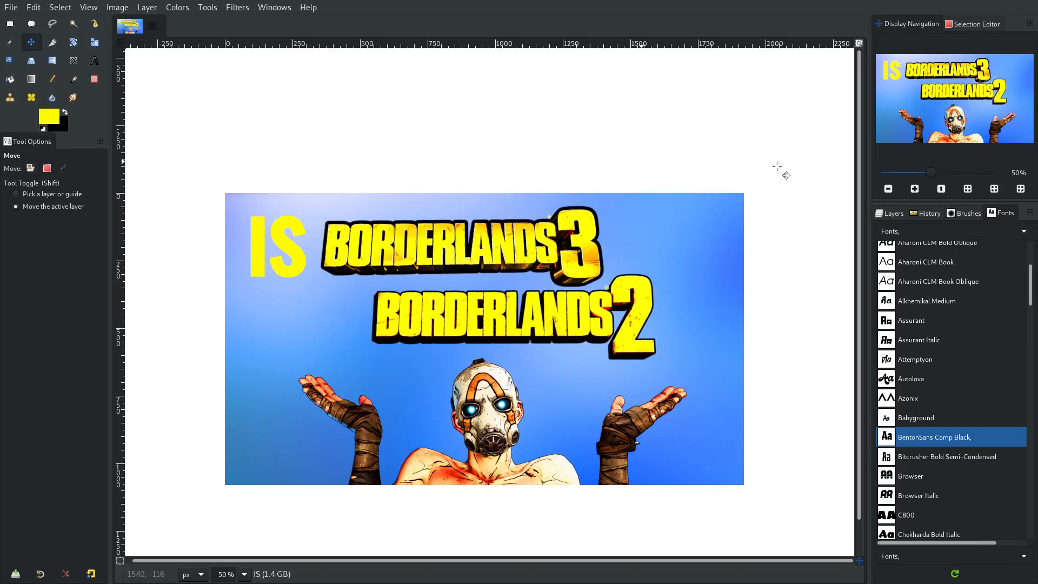
Step: Duplicate the IS text layer, place the copy after the Borderlands 3 logo, and change its wording to BETTER
click(887, 214)
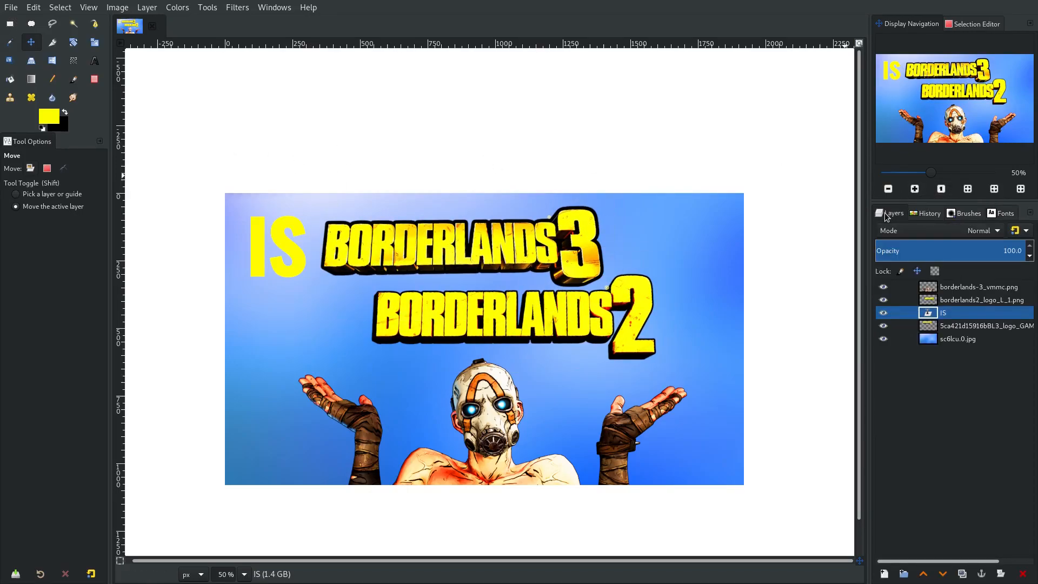
right_click(934, 315)
click(848, 139)
drag(323, 263, 643, 260)
click(94, 66)
click(744, 256)
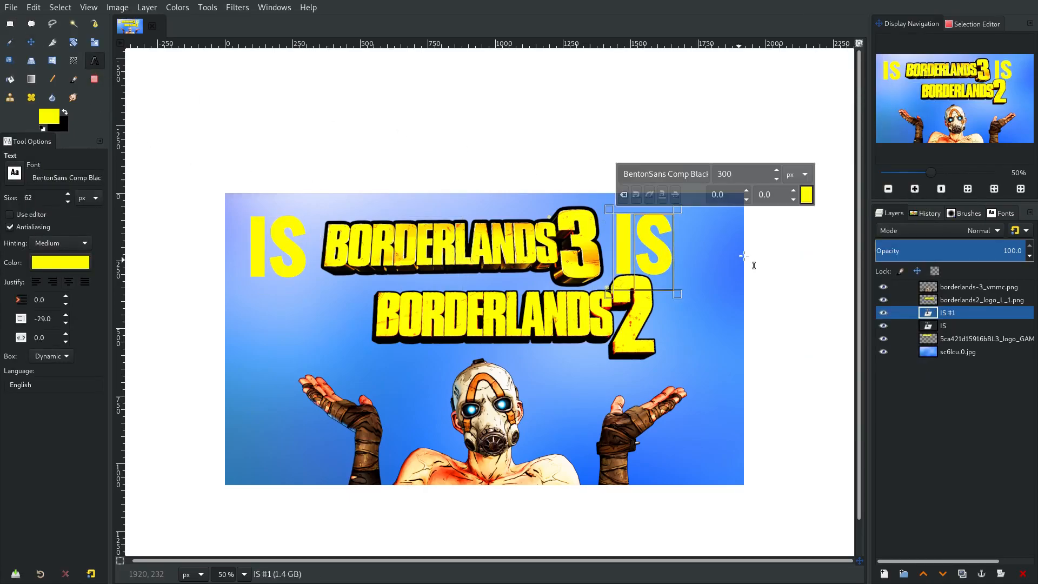
text(B)
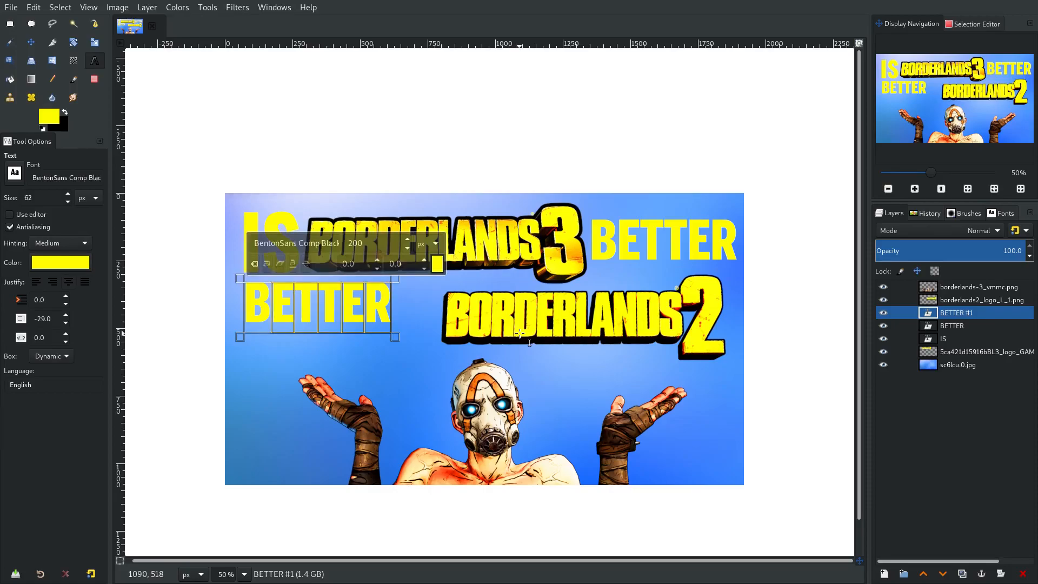
Step: Change the BETTER copy in front of the Borderlands 2 logo to THAN and set its size to 350 px
text(THAN)
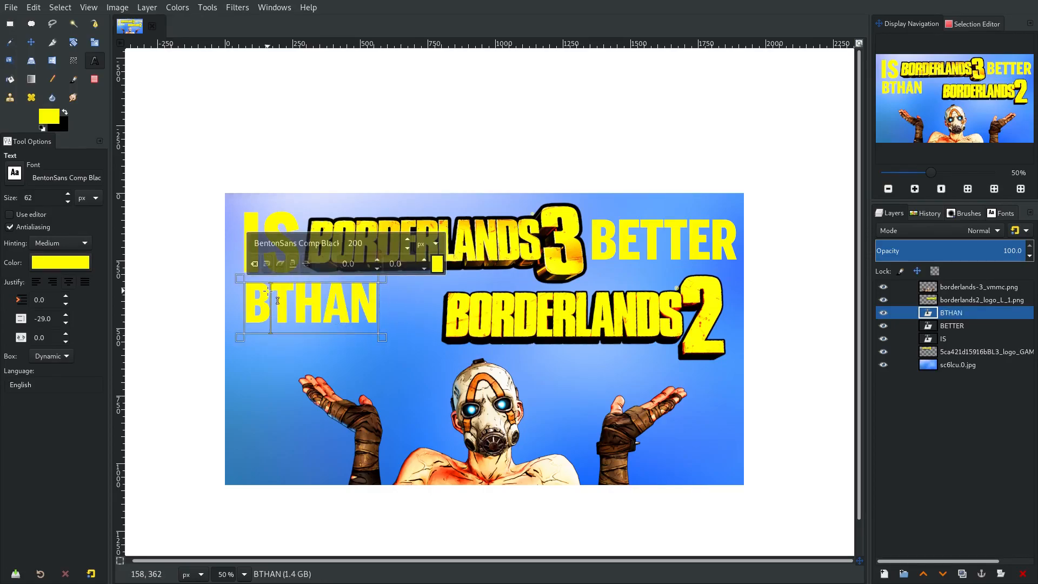
key(BackSpace)
text(400)
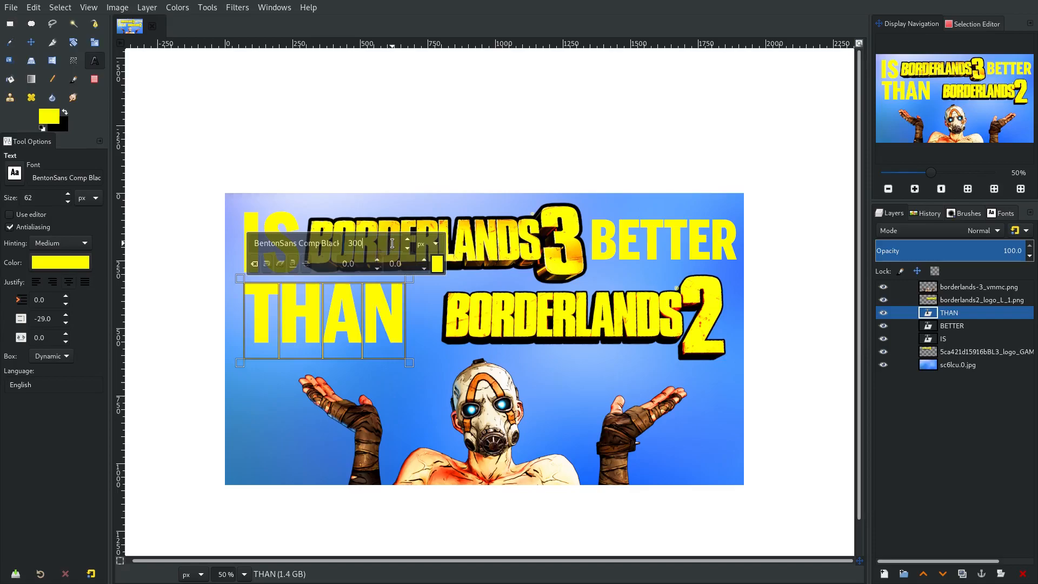
text(0)
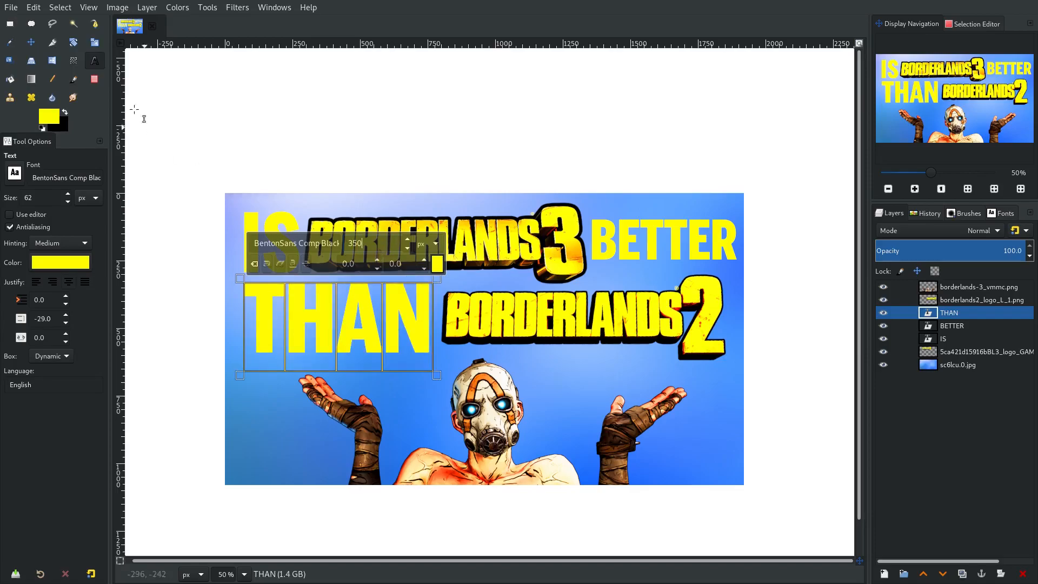
text(m)
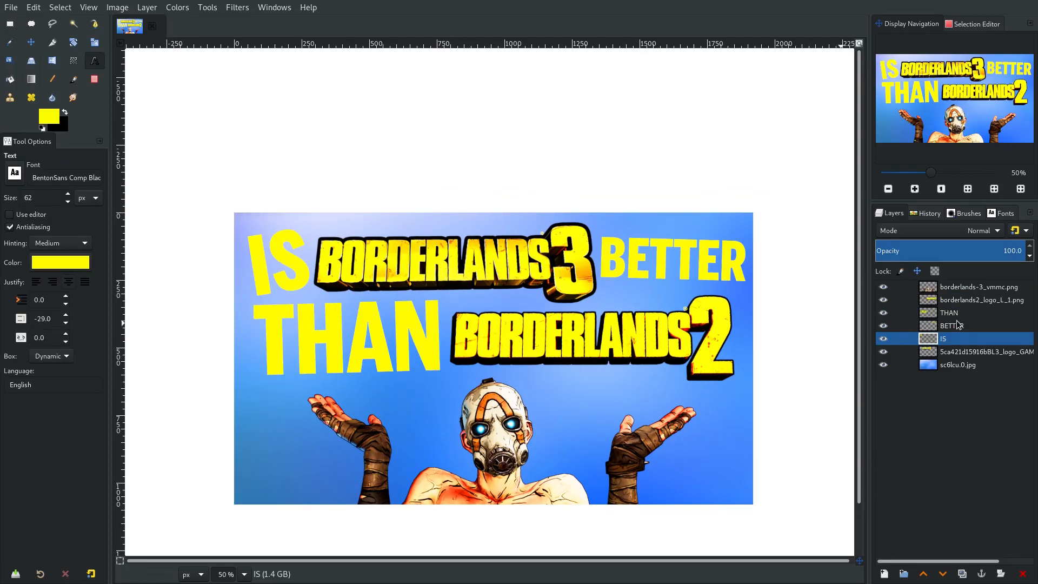
Step: Hide and show the THAN, BETTER and IS layers one by one to check what each contains
right_click(920, 316)
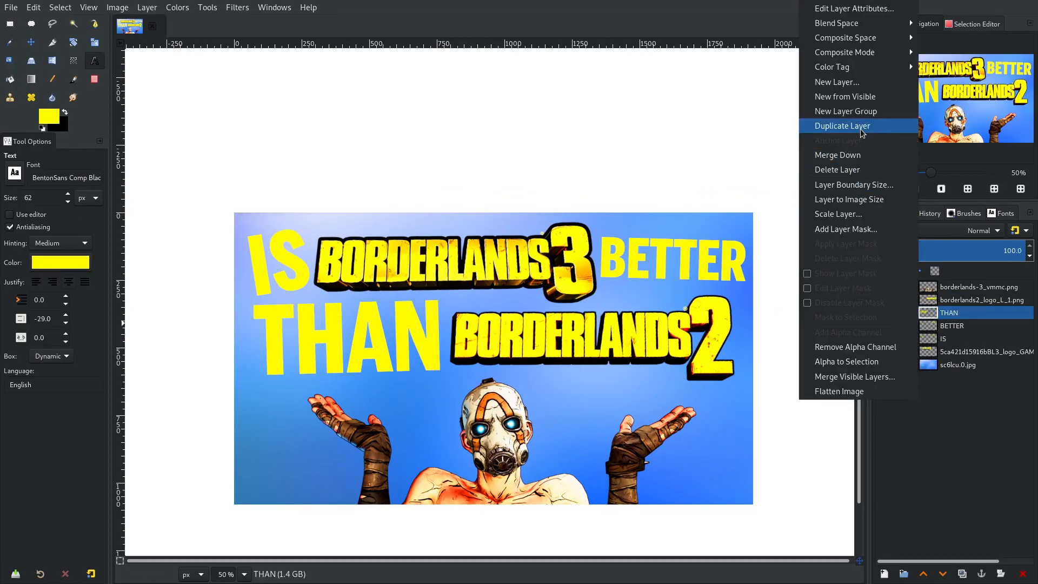
click(883, 313)
click(883, 313)
click(882, 326)
click(883, 325)
click(883, 339)
click(883, 338)
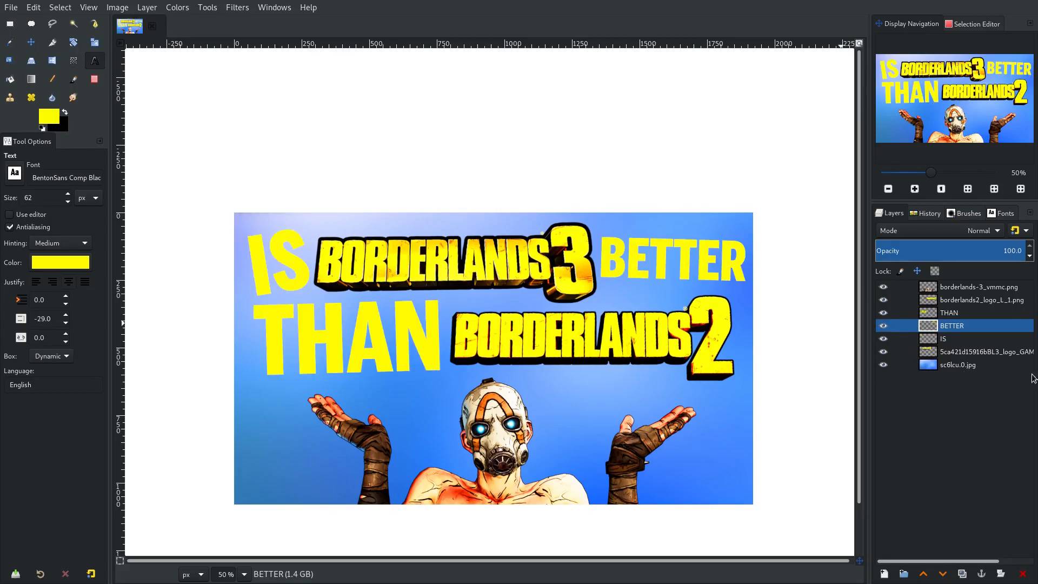
click(936, 366)
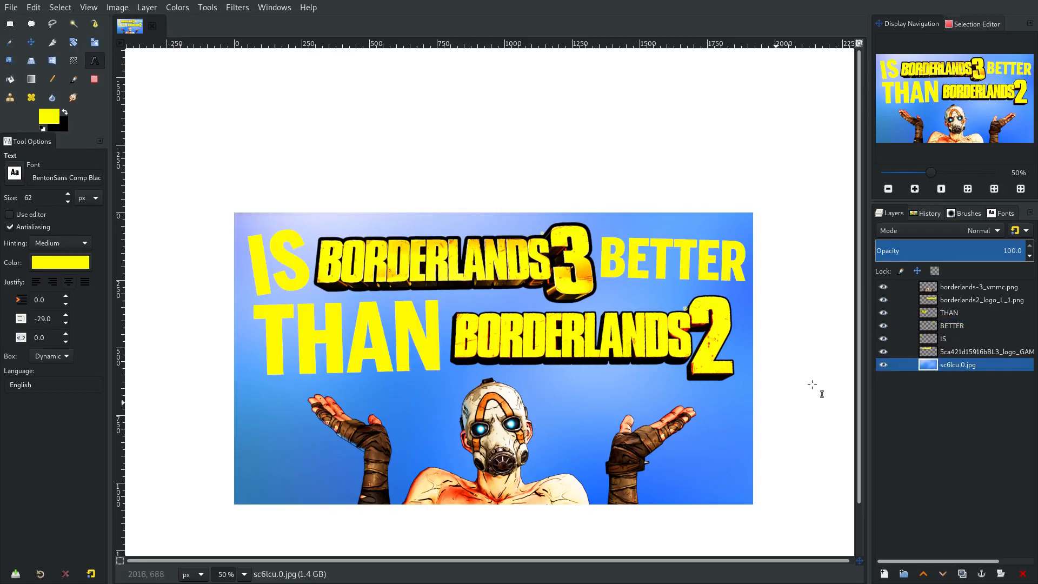
Step: Merge the THAN and BETTER layers down into the IS layer
right_click(944, 316)
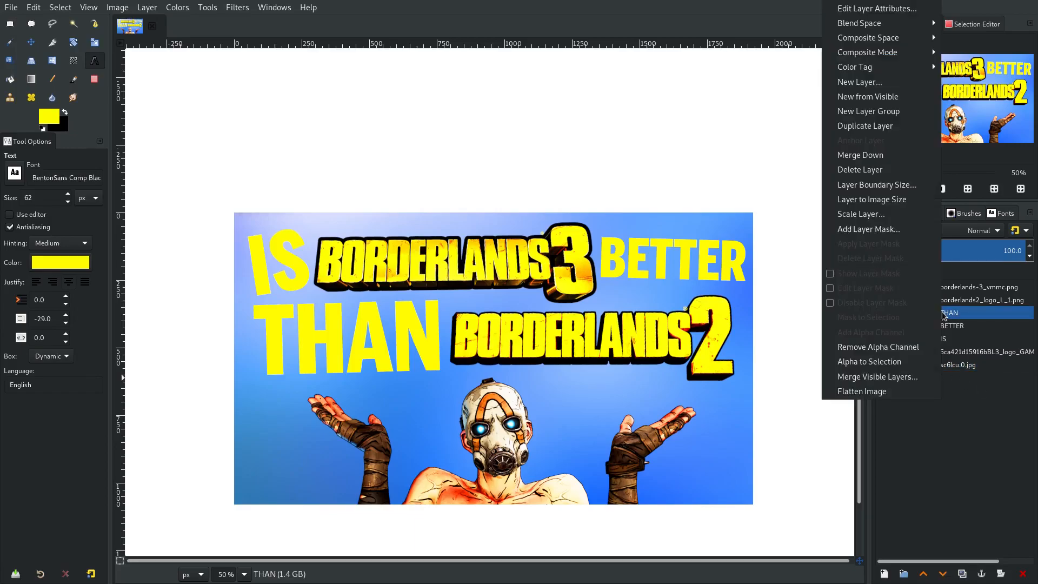
click(887, 155)
right_click(967, 313)
click(925, 158)
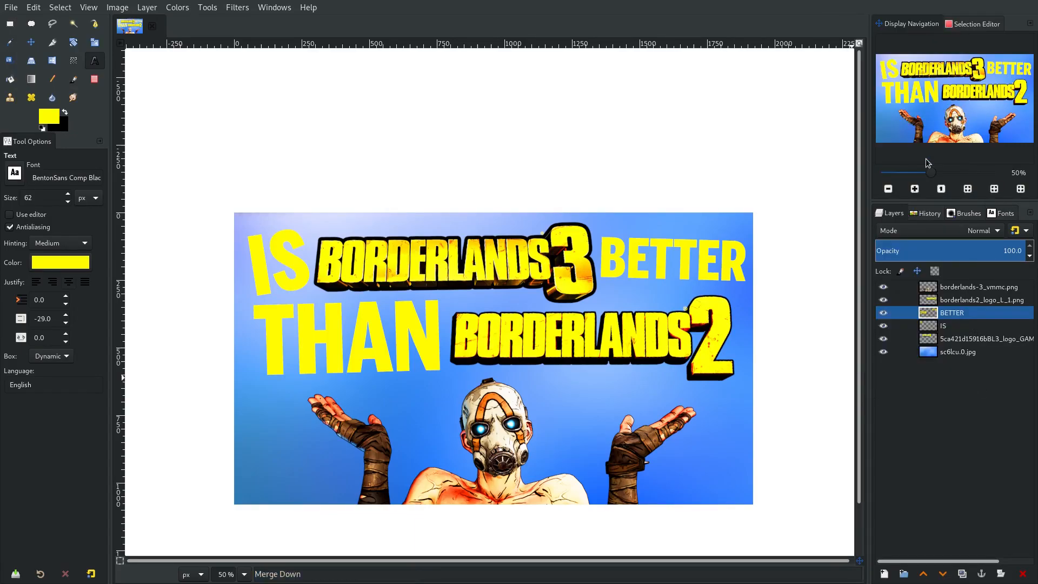
Step: Select all the yellow letters of IS, THAN and BETTER together with Fuzzy Select
click(73, 24)
click(260, 260)
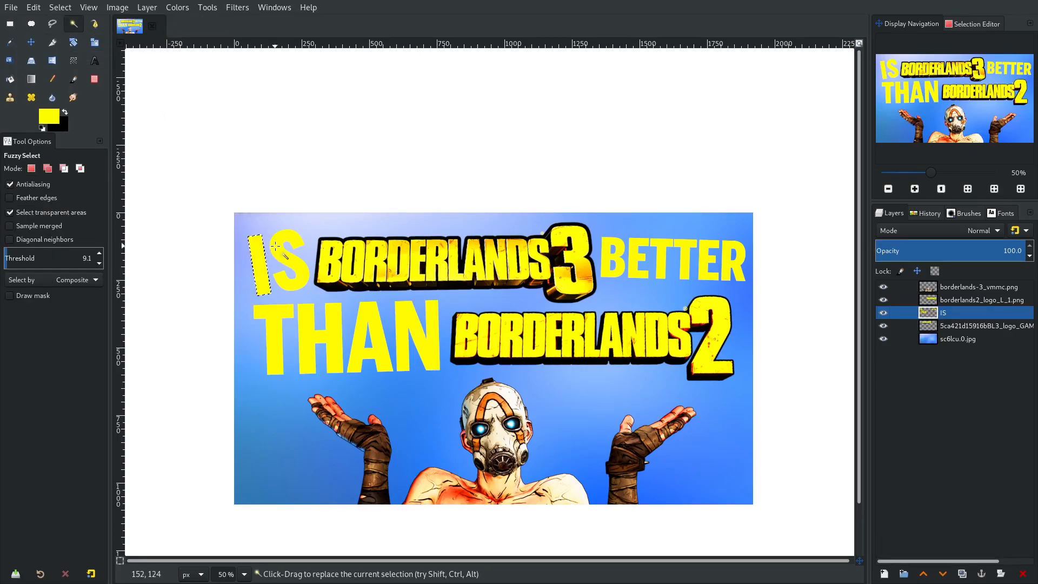
key(shift)
shift+click(278, 315)
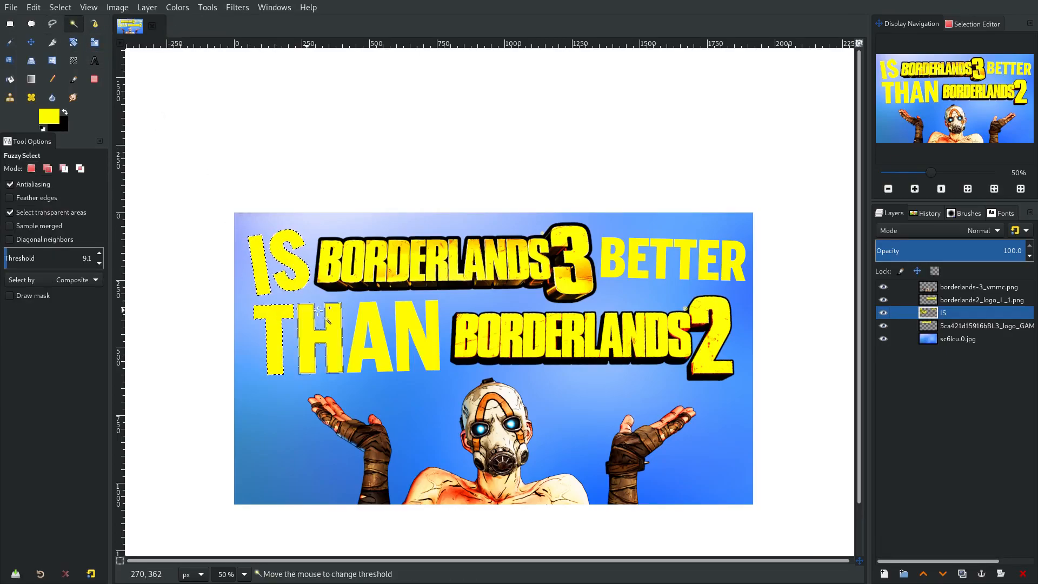
shift+click(610, 246)
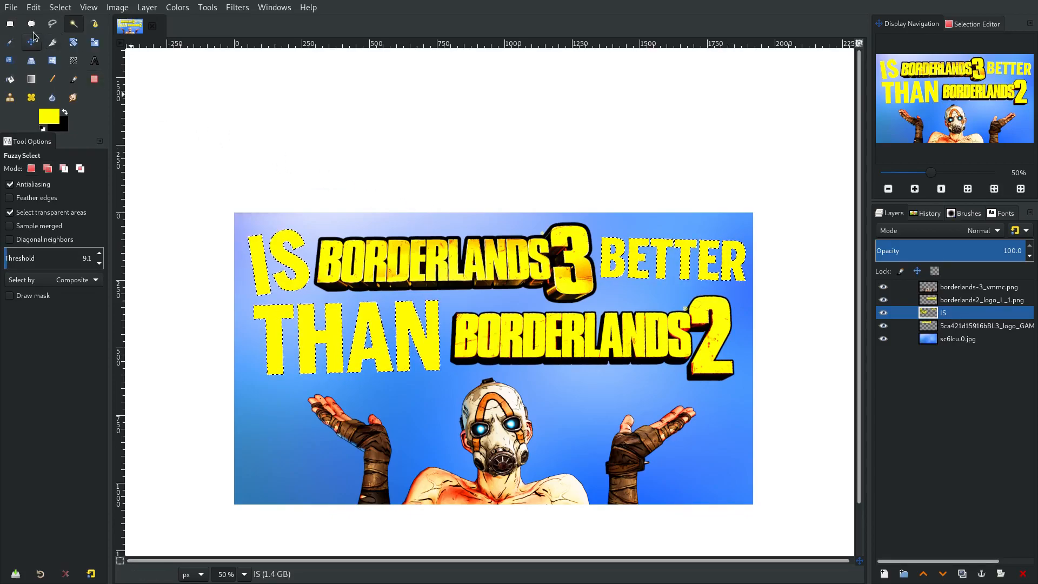
Step: Grow the letter selection by 5 px and again by 3 px
click(60, 7)
click(109, 182)
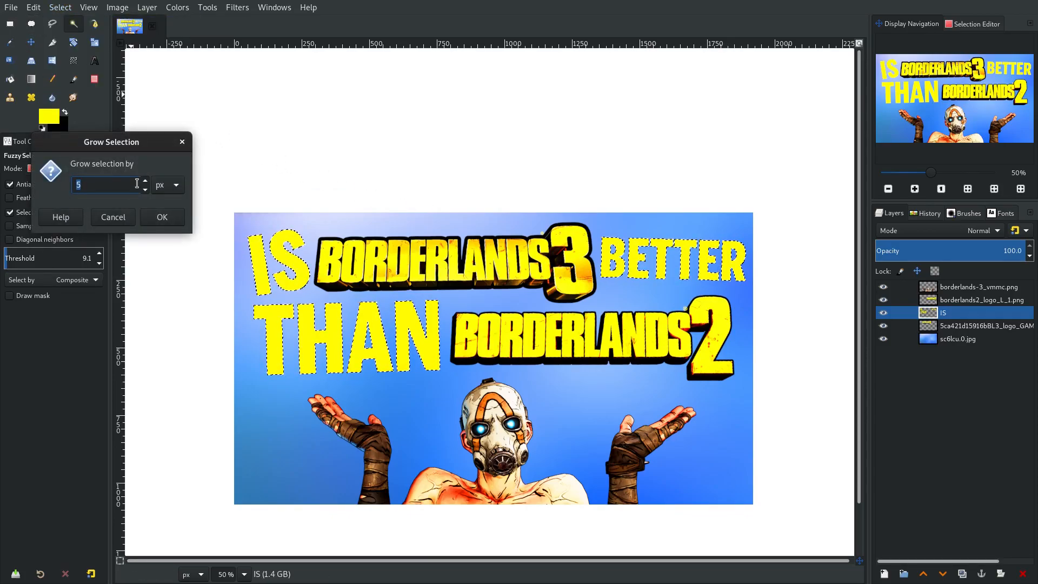
click(157, 217)
click(60, 7)
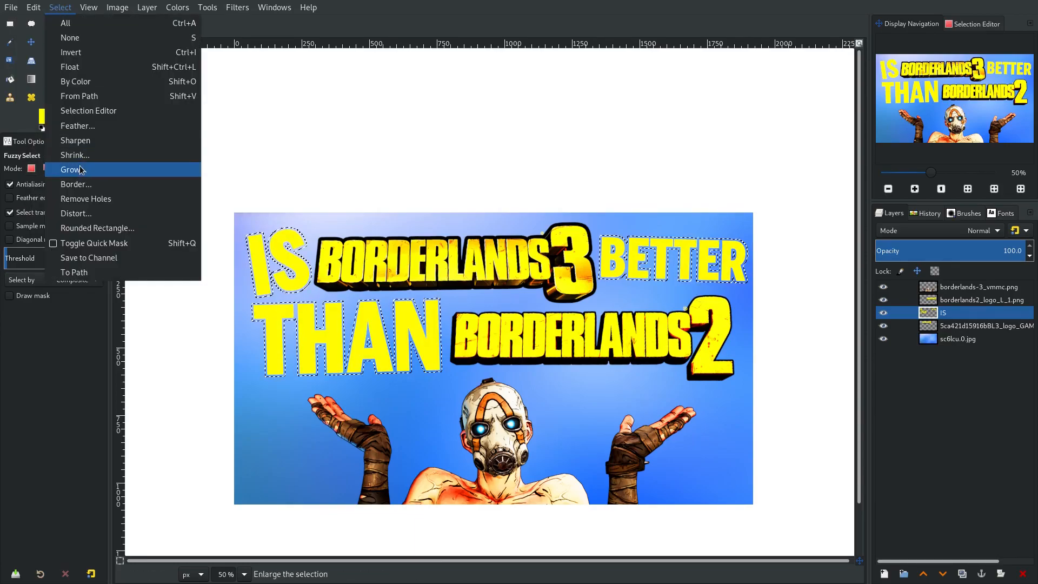
click(84, 169)
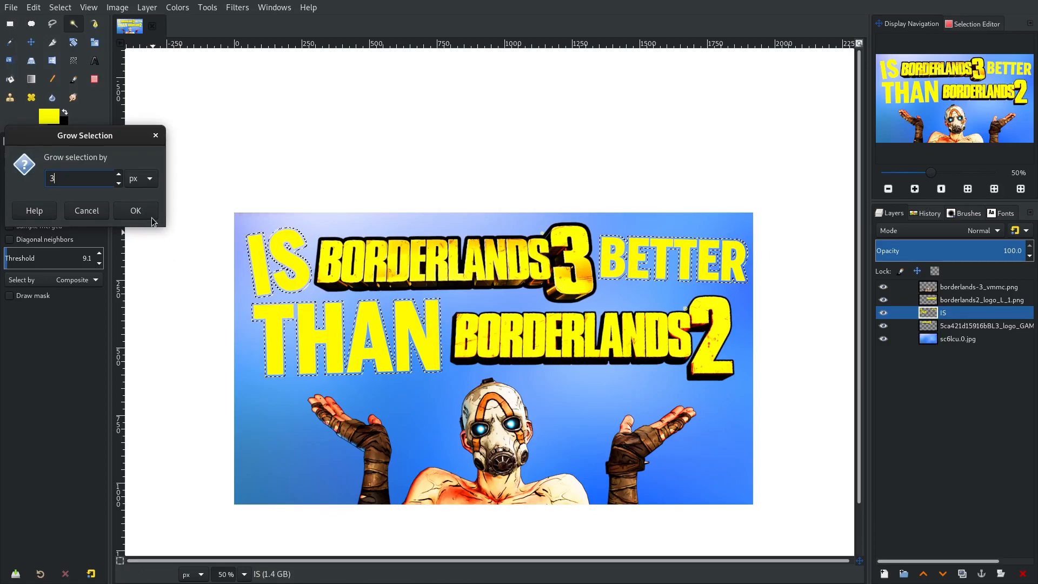
click(149, 216)
Step: Create a transparent 1920 × 1080 px layer and place it directly below the merged text layer
click(146, 7)
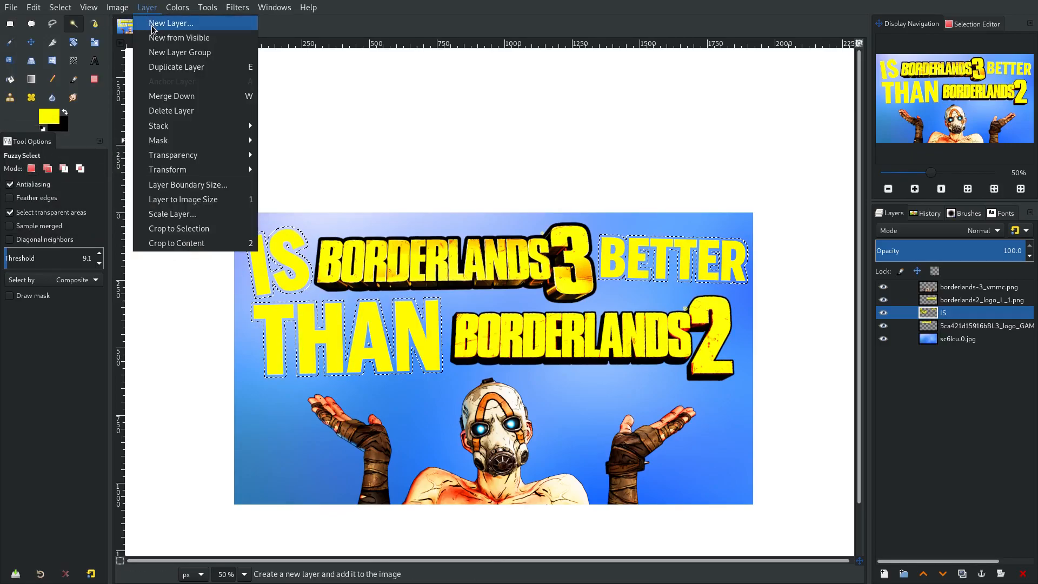
click(162, 22)
click(668, 460)
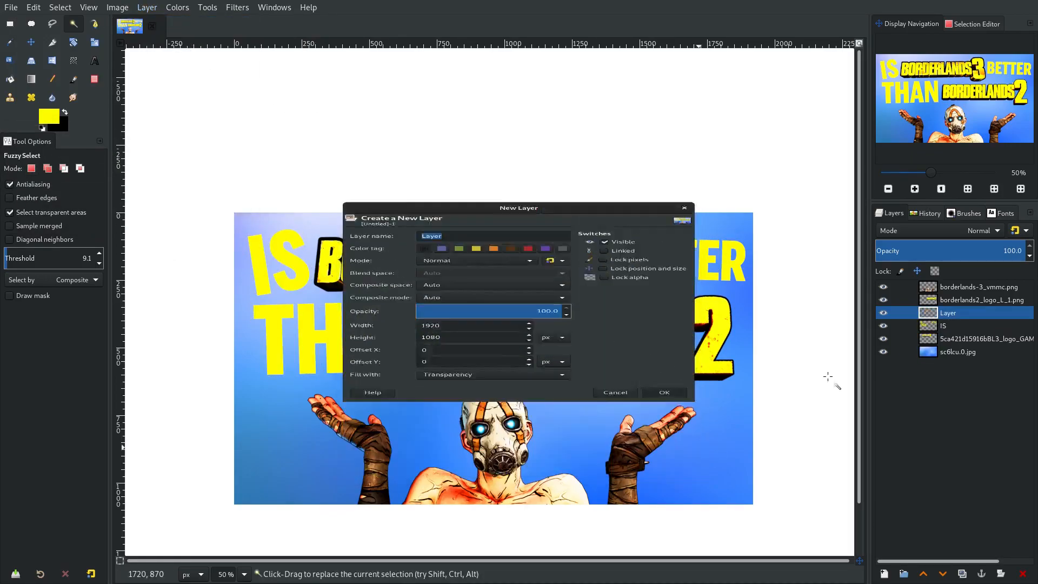
drag(948, 312, 923, 330)
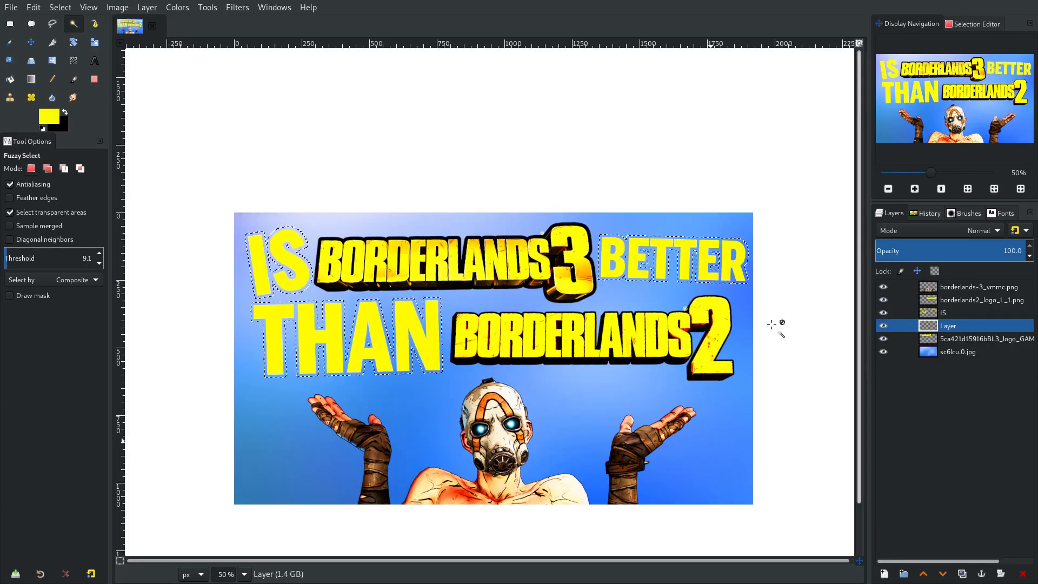
Step: Fill the grown selection with black on the new layer to outline the letters, and clear the selection
click(10, 79)
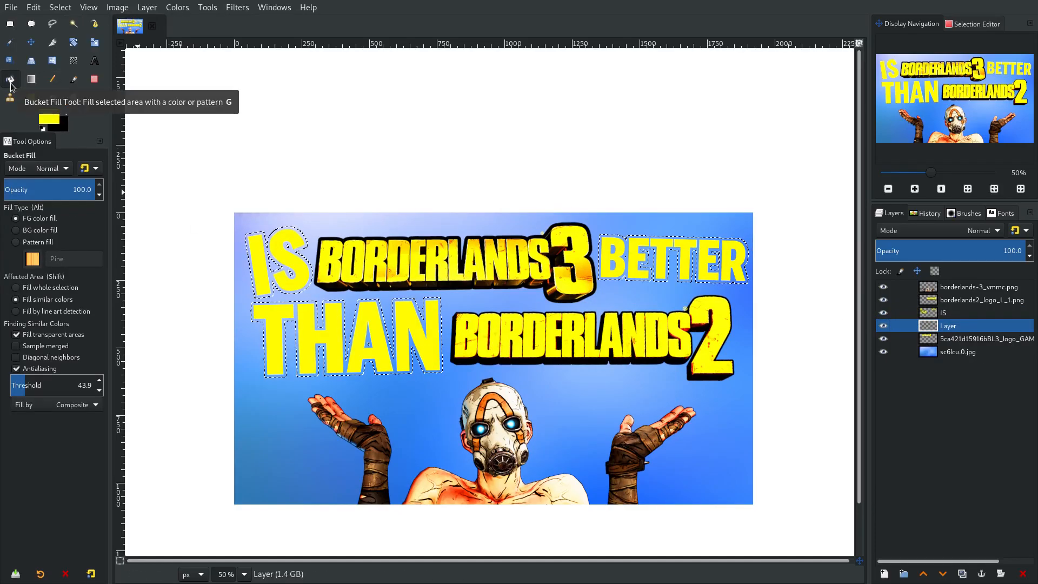
click(64, 112)
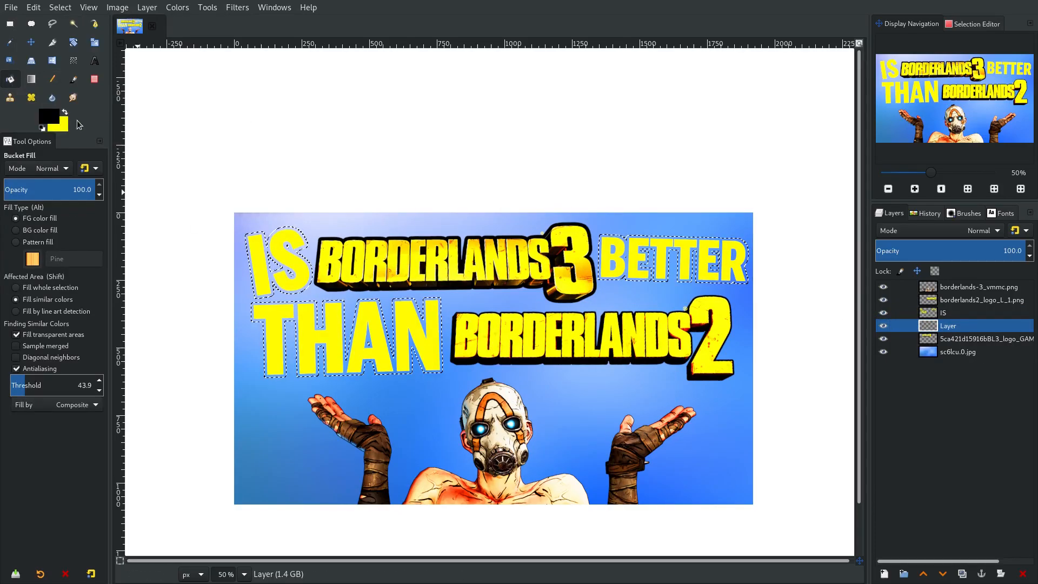
click(272, 252)
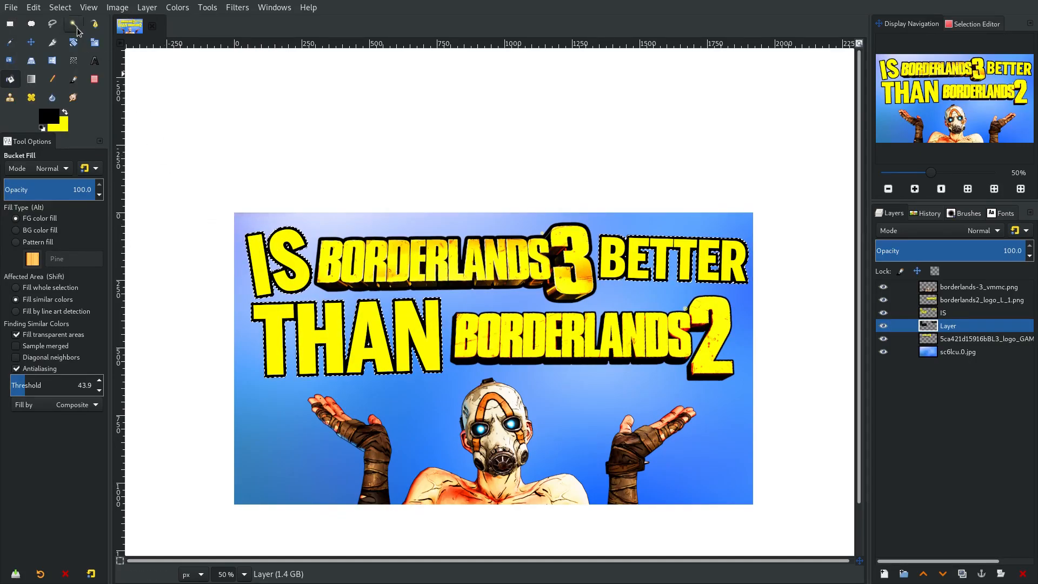
click(60, 7)
click(70, 37)
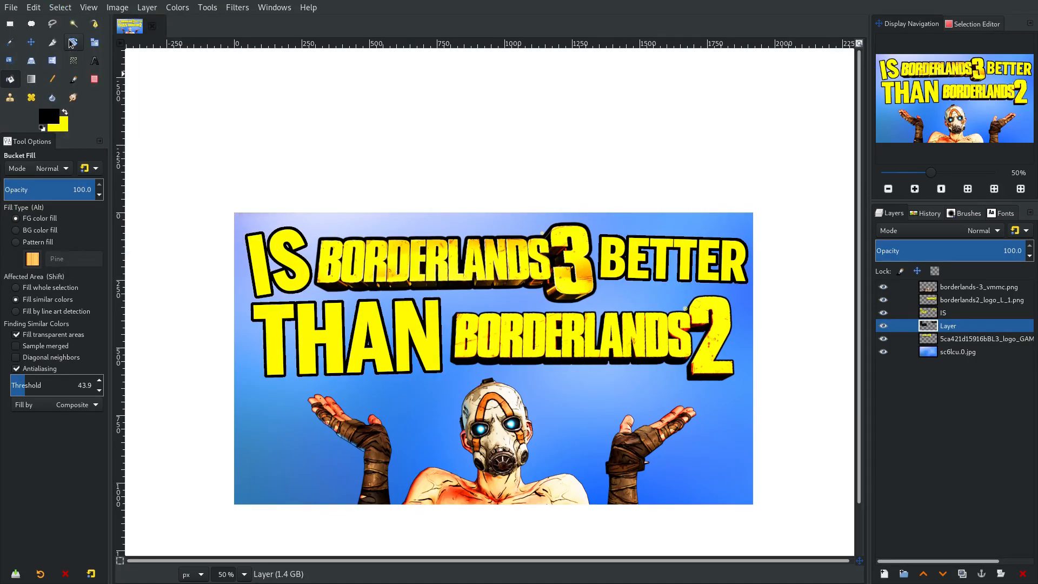
Step: Duplicate the black outline layer and offset the copy by 8, 10 px down and to the right as a shadow
click(31, 48)
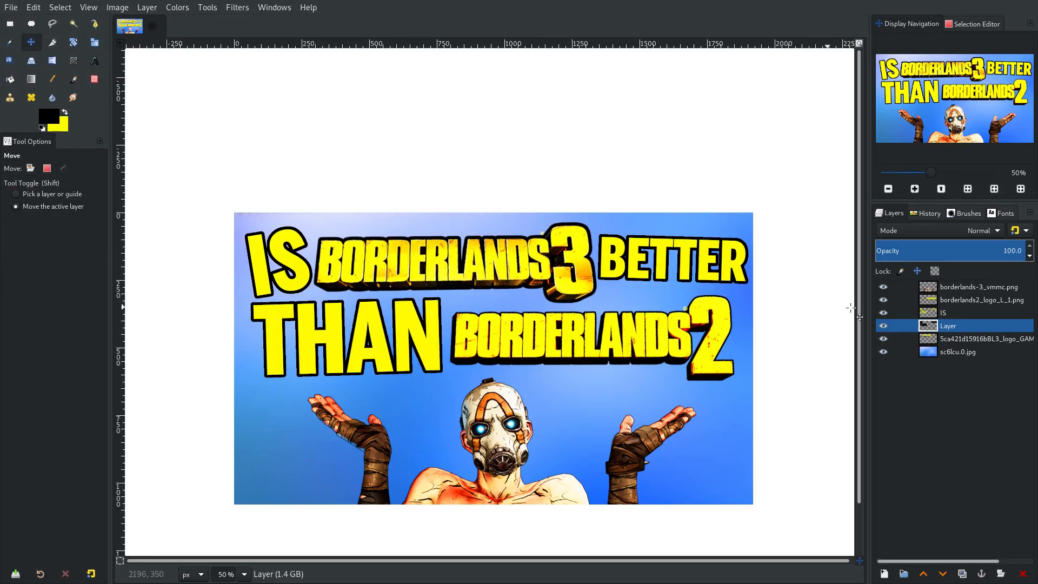
right_click(927, 327)
click(857, 130)
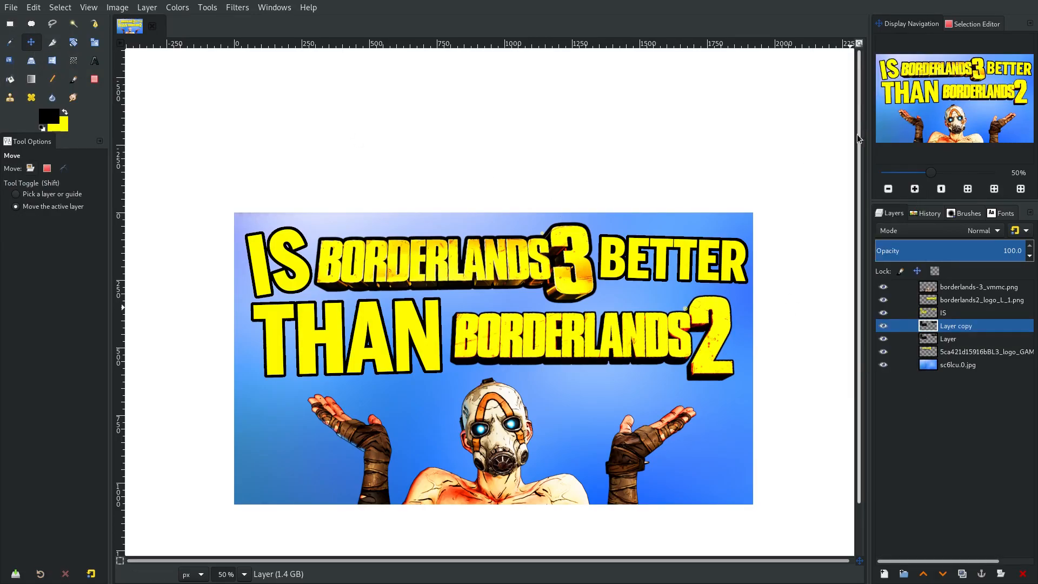
scroll(731, 278, up, 4)
drag(463, 229, 472, 240)
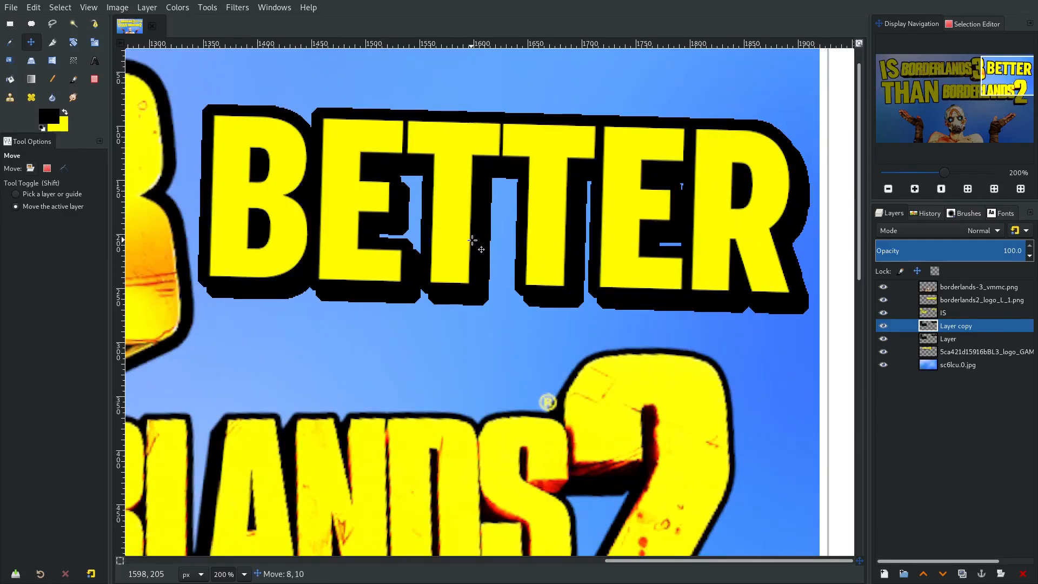
Step: Merge the offset black shadow copy down into the letter outline layer
scroll(471, 240, down, 7)
scroll(447, 262, down, 2)
scroll(506, 266, up, 4)
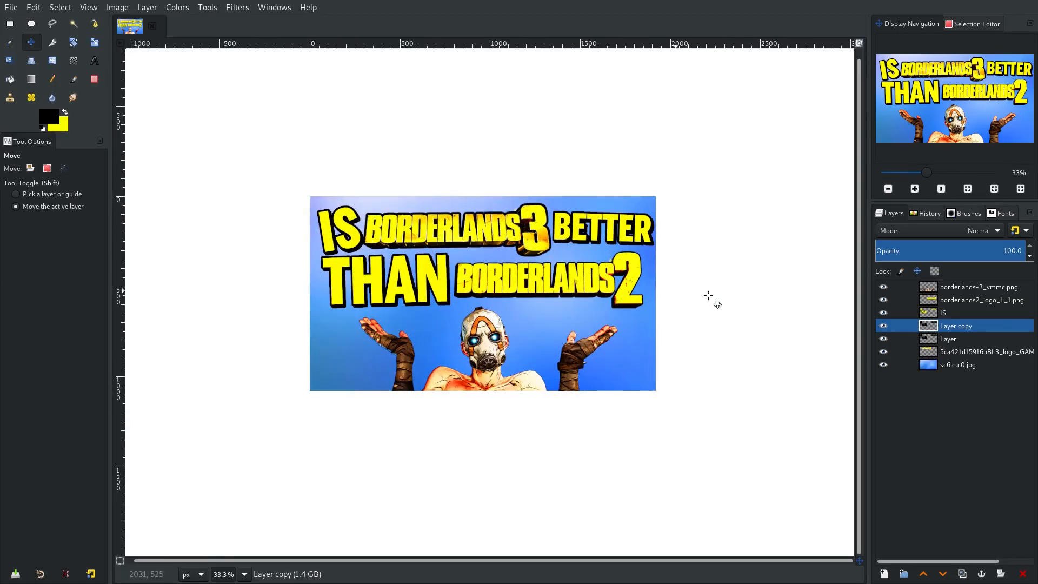
right_click(963, 326)
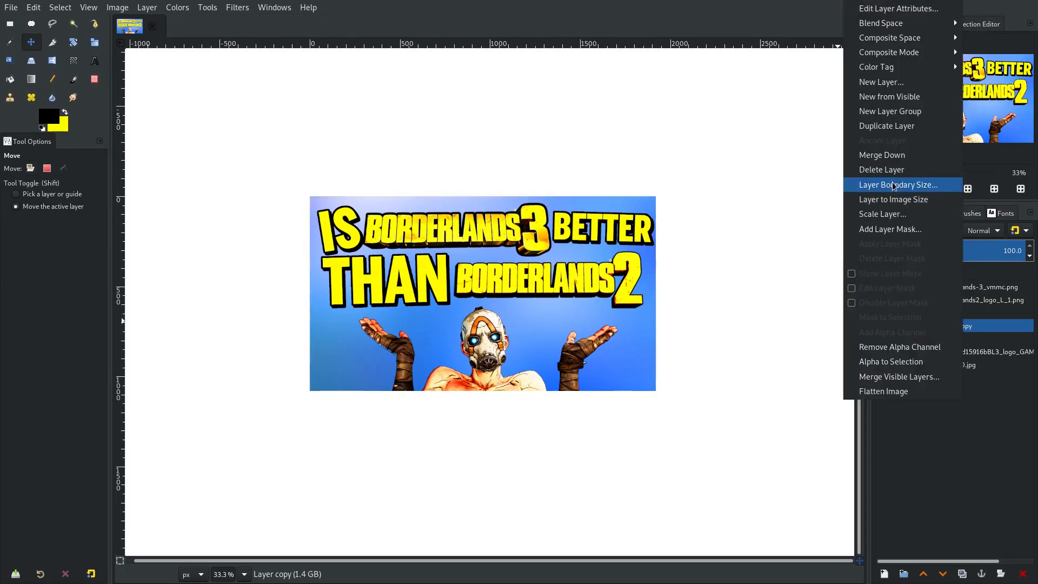
click(906, 156)
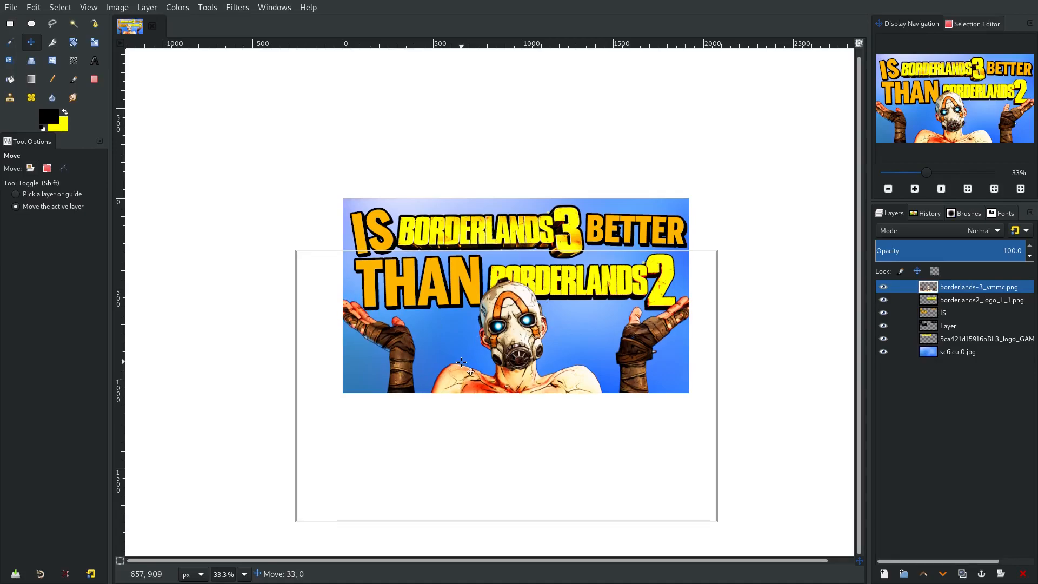
Step: Hide the blurred background picture and create a new transparent layer directly above it
click(922, 357)
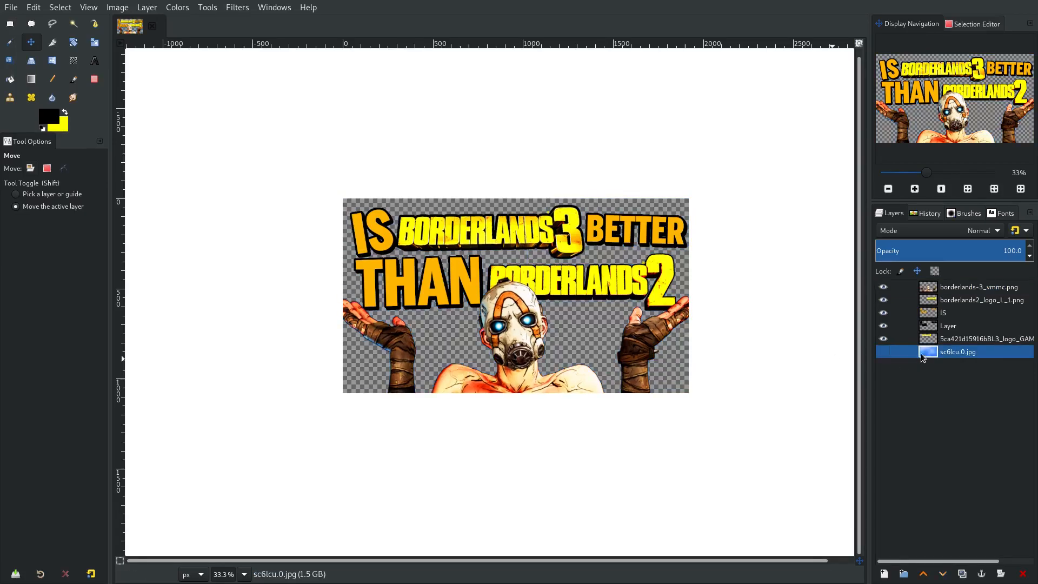
click(883, 575)
click(997, 549)
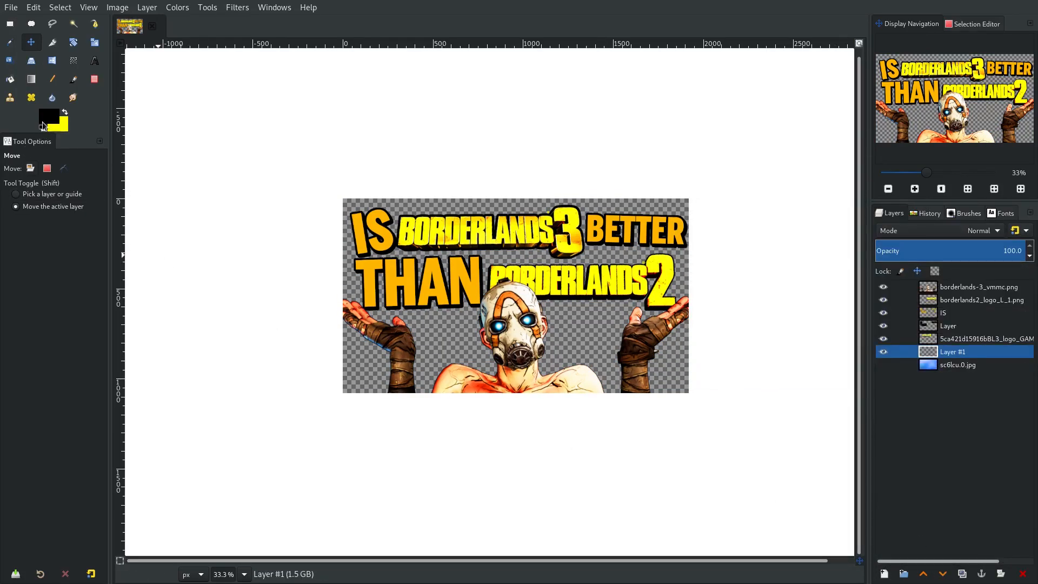
Step: Set the foreground color to bright blue 22b2ff and fill the new background layer with it
click(54, 113)
drag(633, 113, 633, 106)
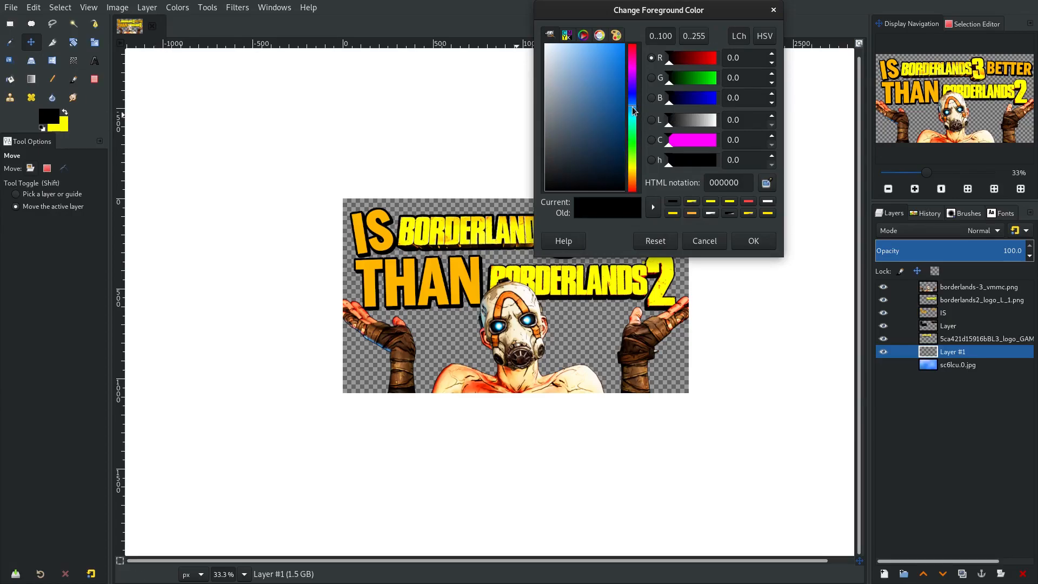
drag(608, 70, 614, 1)
drag(632, 108, 635, 109)
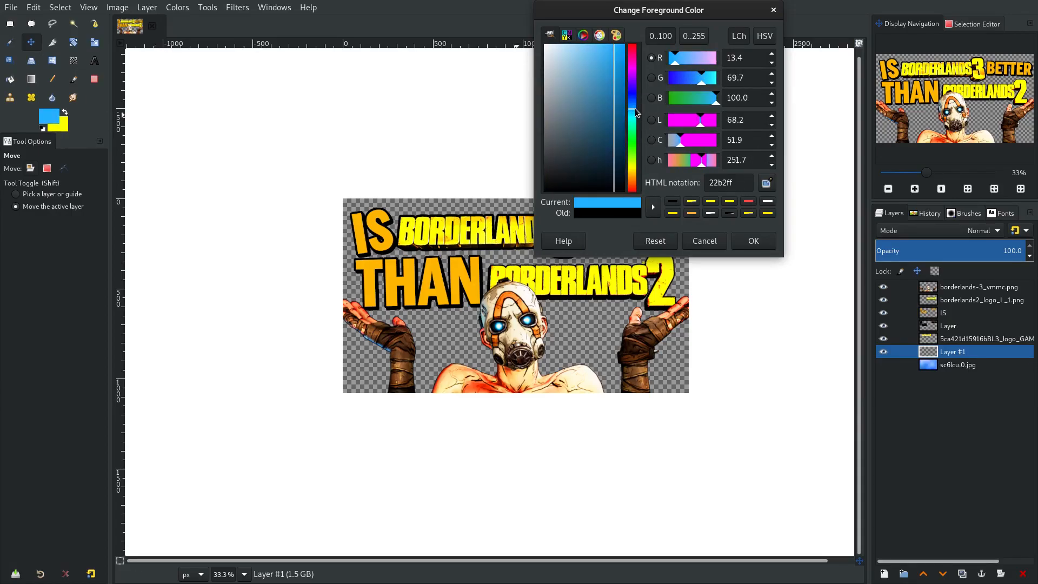
click(752, 241)
click(10, 81)
click(500, 310)
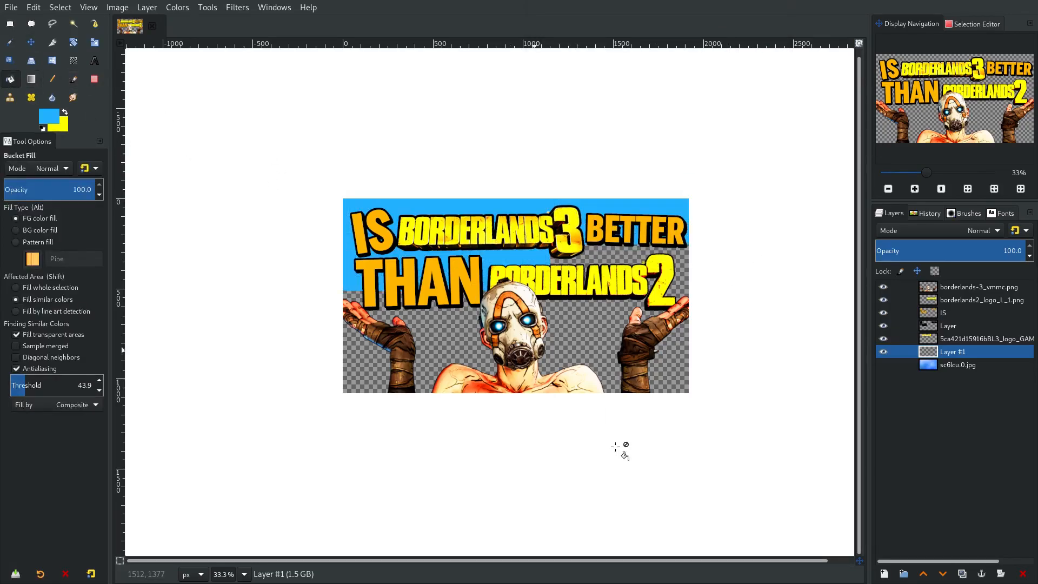
Step: Add another transparent layer above the blue fill and set the colors to white foreground and black background
click(153, 8)
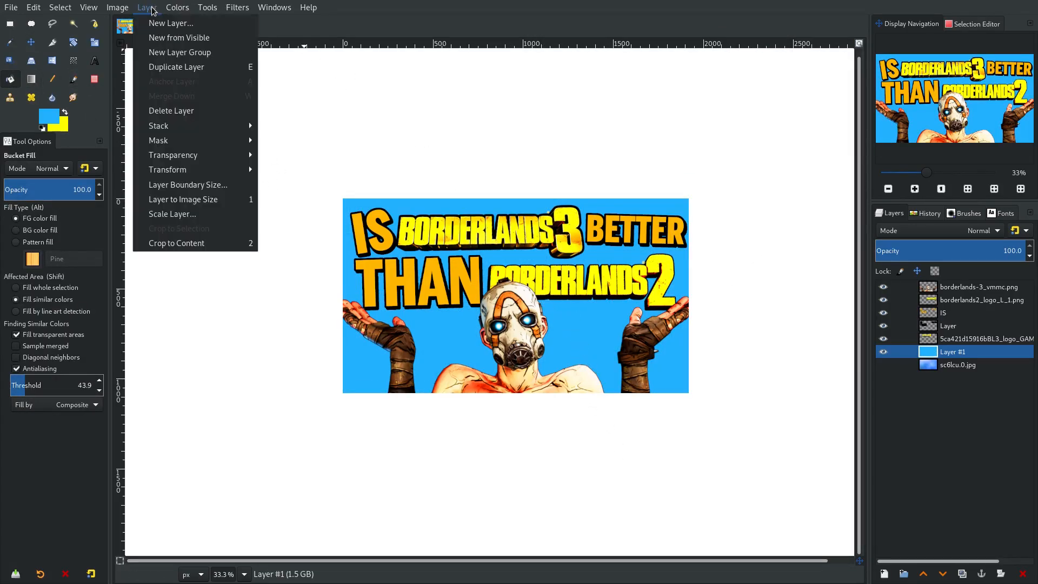
click(156, 22)
click(670, 460)
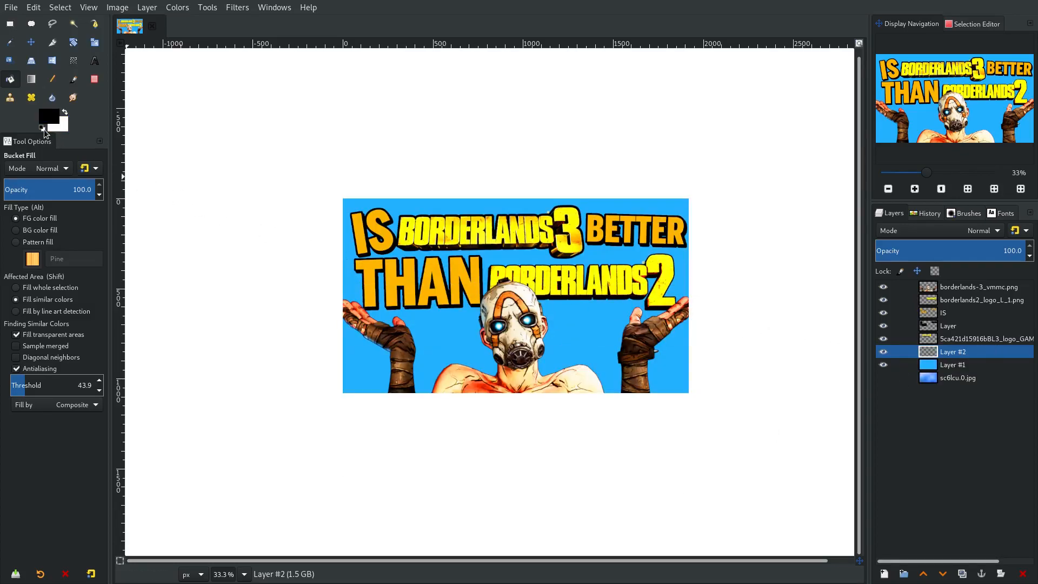
click(64, 112)
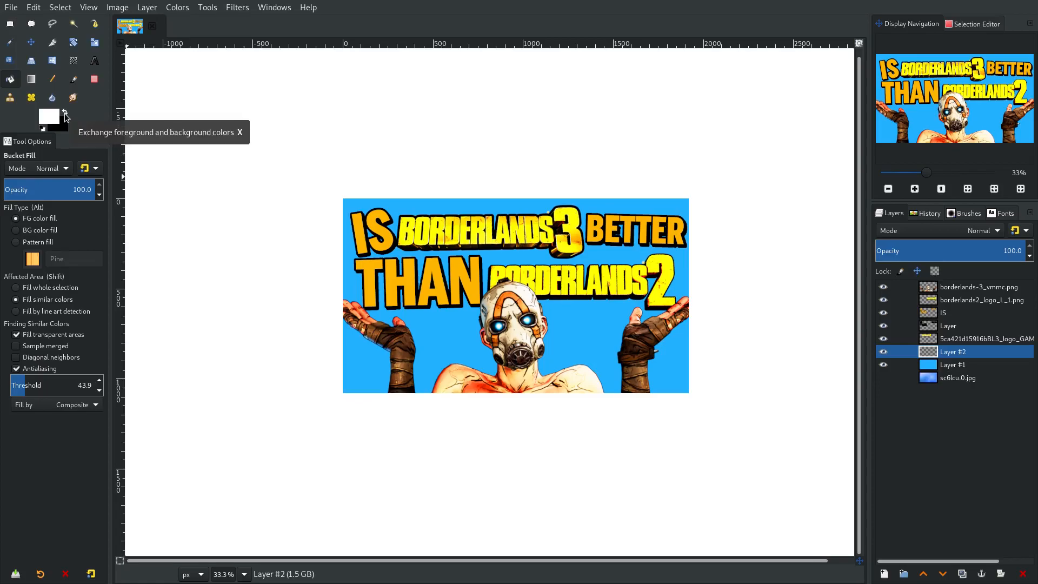
Step: Draw a radial white-to-black gradient about 1389 px long, running straight down from the image's top center
click(31, 79)
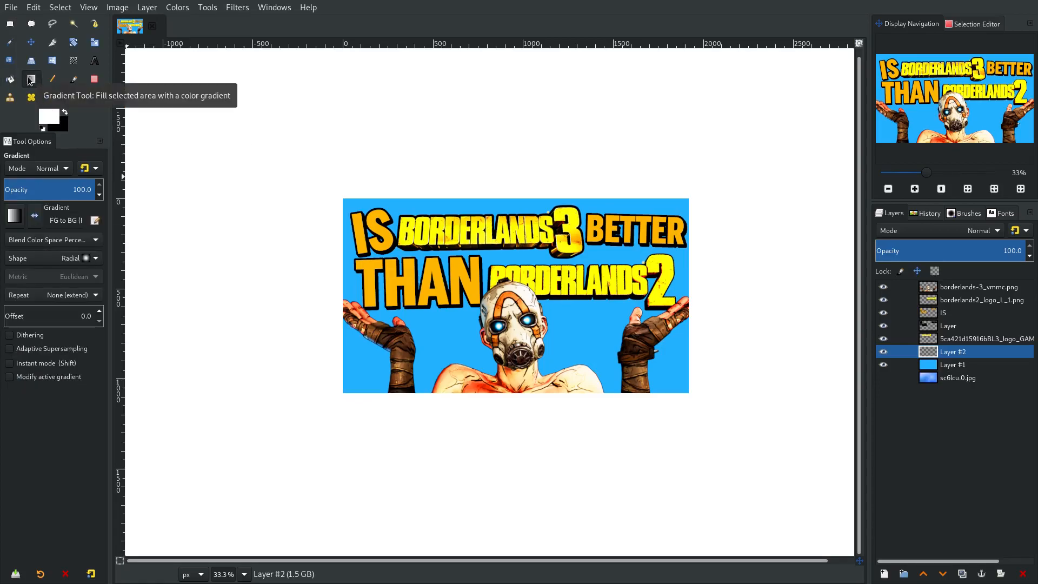
click(69, 257)
click(86, 297)
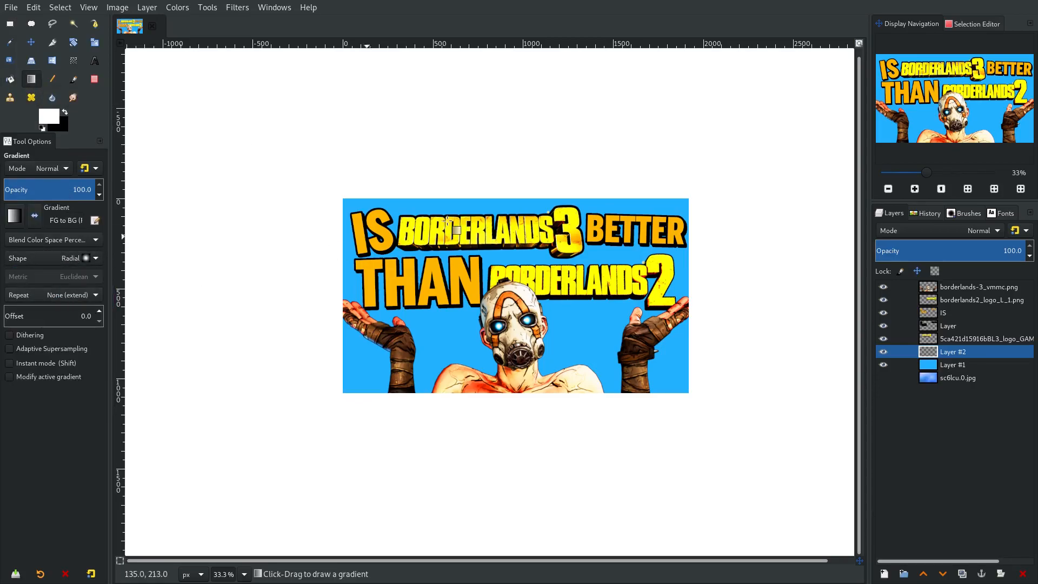
drag(510, 201, 509, 449)
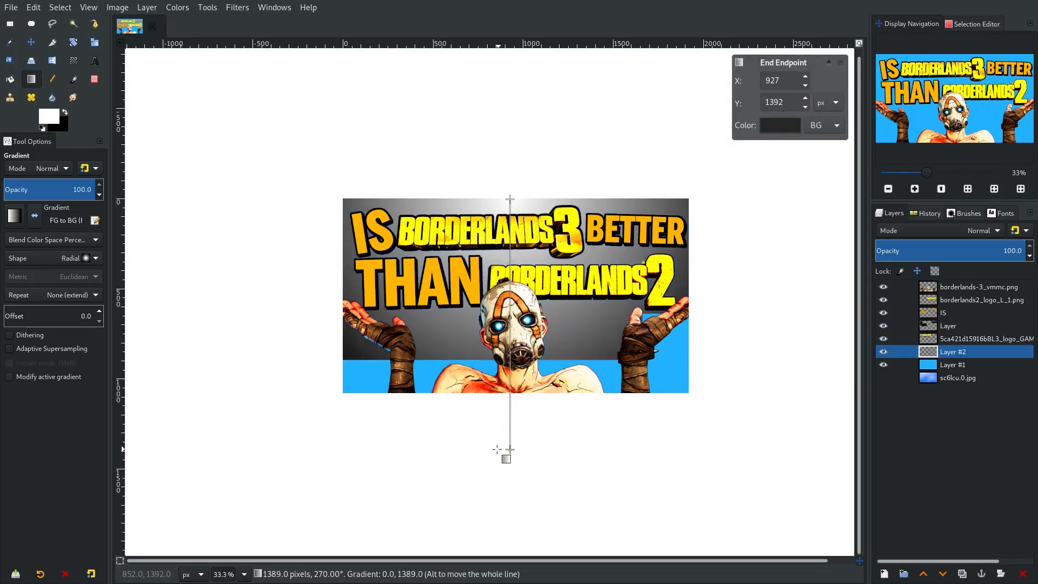
key(Return)
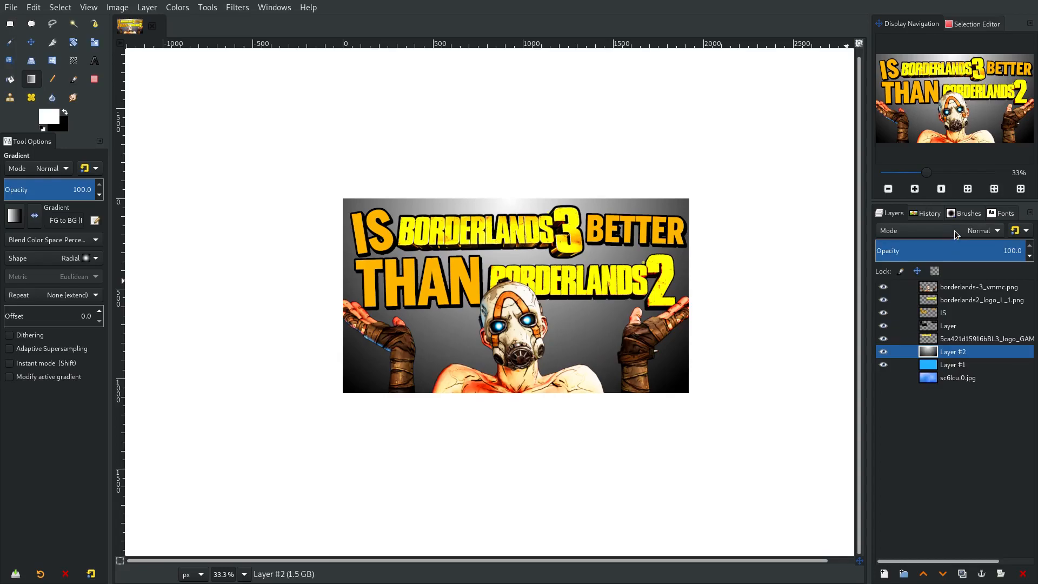
Step: Set the gradient layer to Overlay mode and its opacity to 52.9
click(954, 234)
click(912, 469)
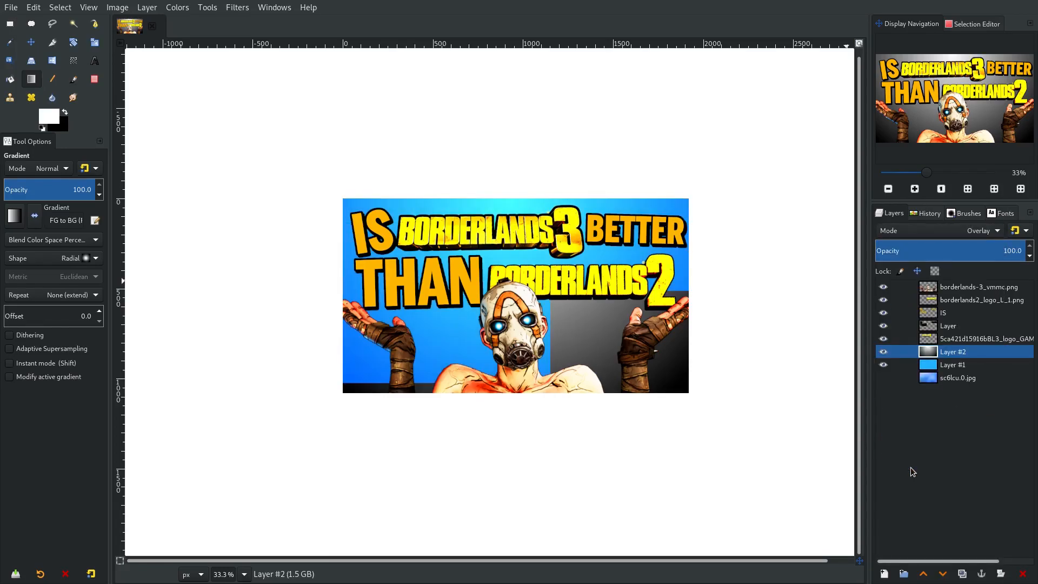
drag(952, 253, 938, 246)
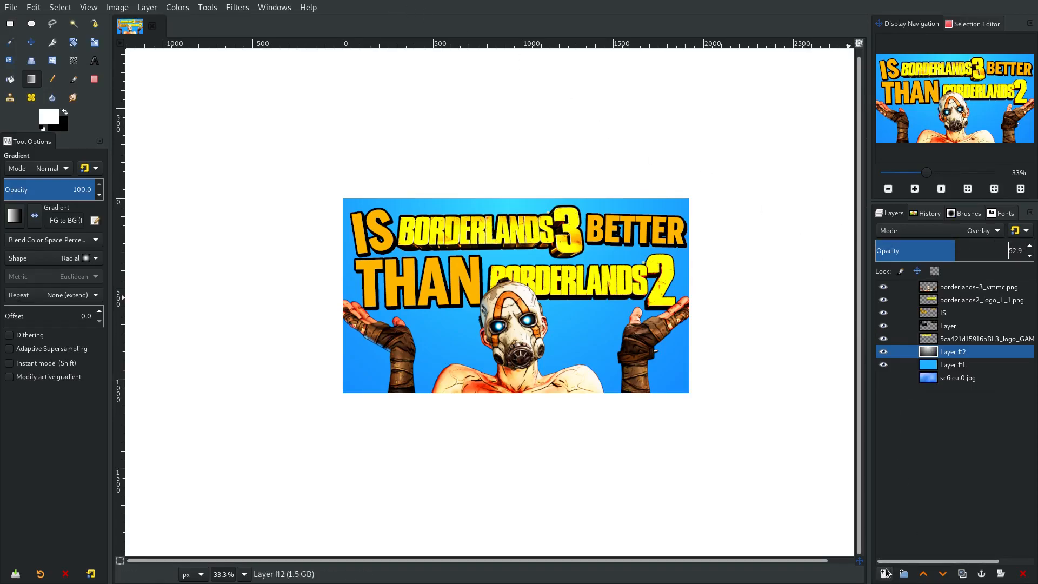
Step: Duplicate the borderlands-3_vmmc.png character layer
click(917, 290)
right_click(919, 291)
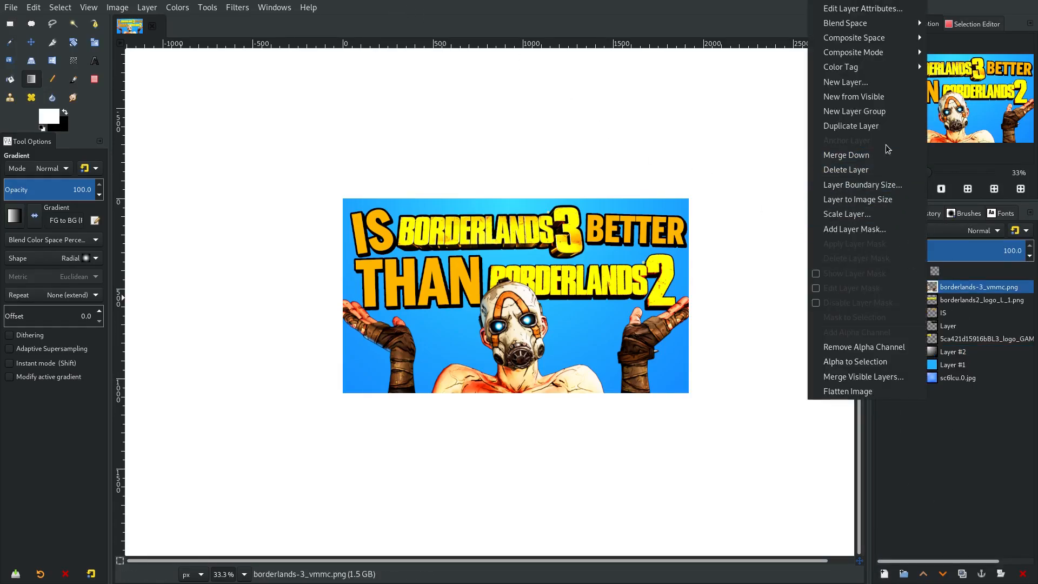
click(848, 128)
click(883, 299)
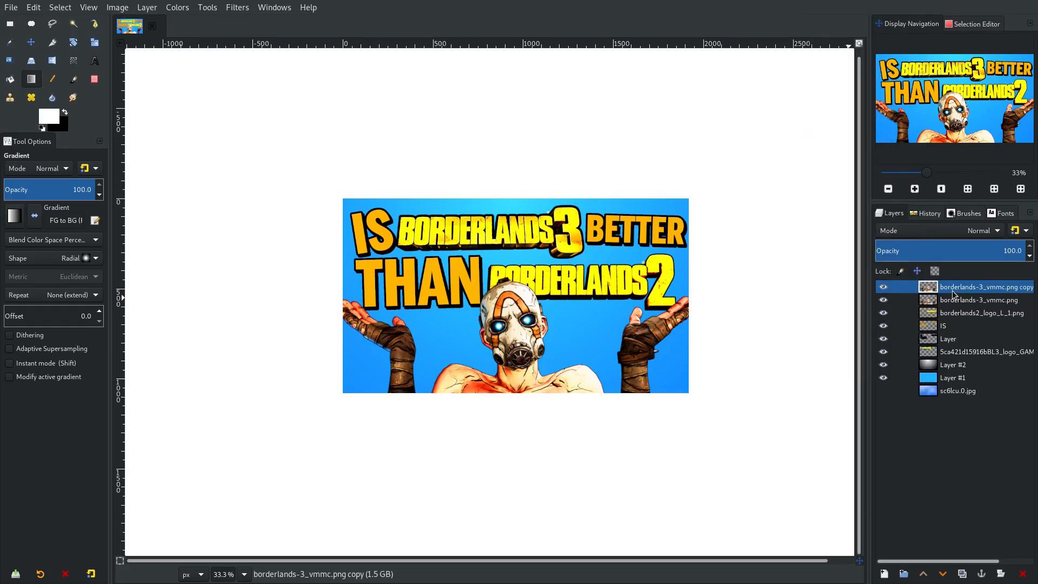
Step: Scale the original character layer up to 4643 × 2984 px, keeping its proportions
click(95, 42)
click(910, 301)
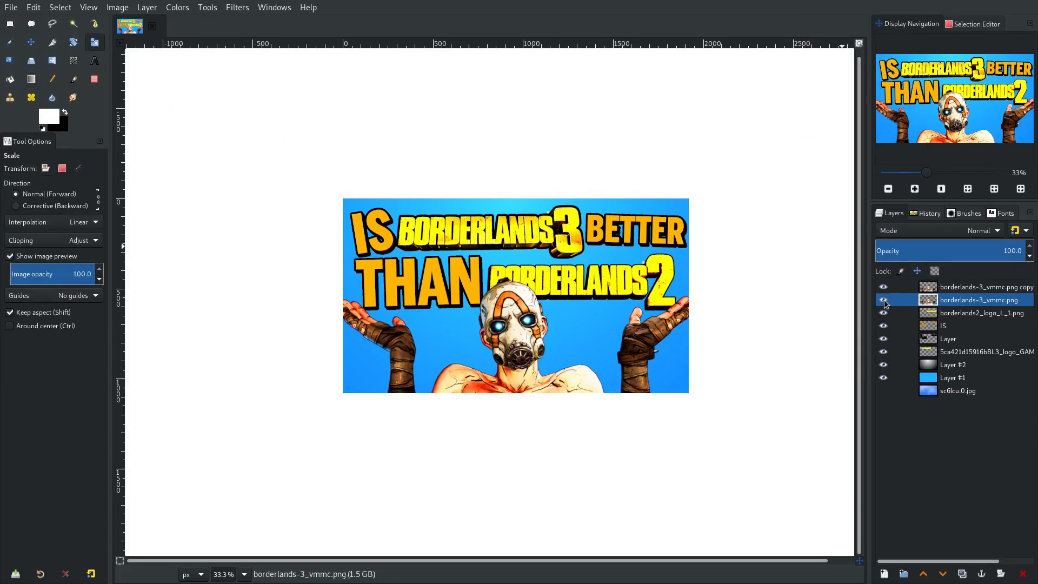
drag(617, 303, 789, 260)
click(814, 140)
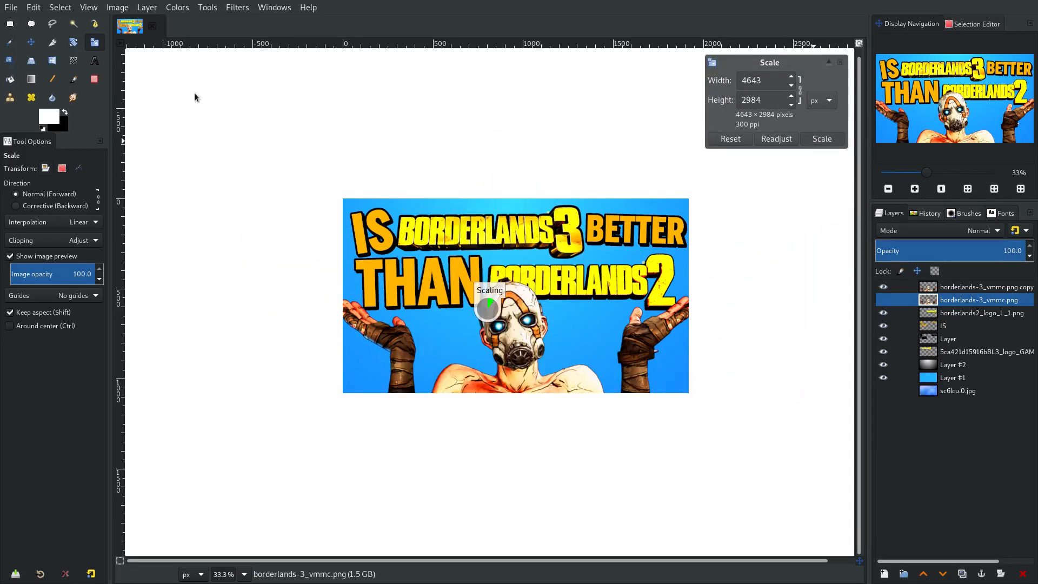
Step: Move the enlarged character upward in the image and place its layer between the Borderlands 3 logo and the gradient layer
key(m)
drag(518, 390, 500, 154)
drag(954, 300, 965, 364)
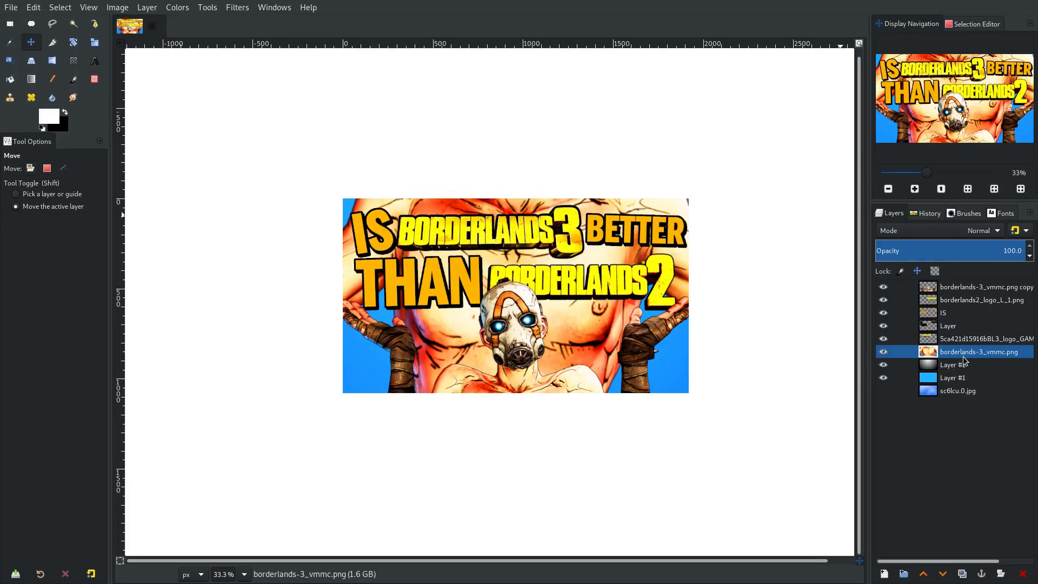
Step: Set the enlarged character layer to Overlay mode and lower its saturation to -100
click(980, 231)
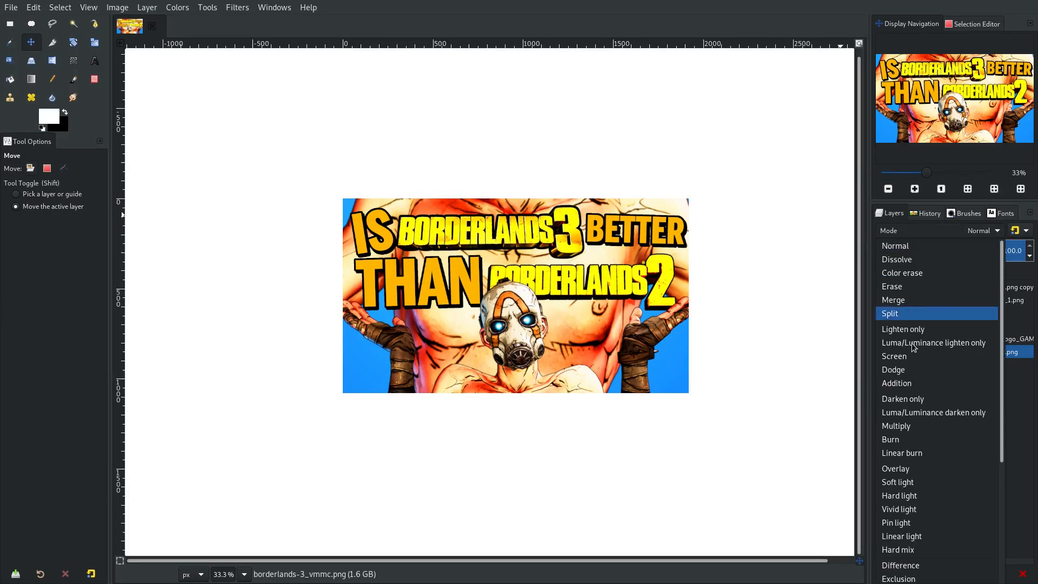
click(908, 473)
click(178, 8)
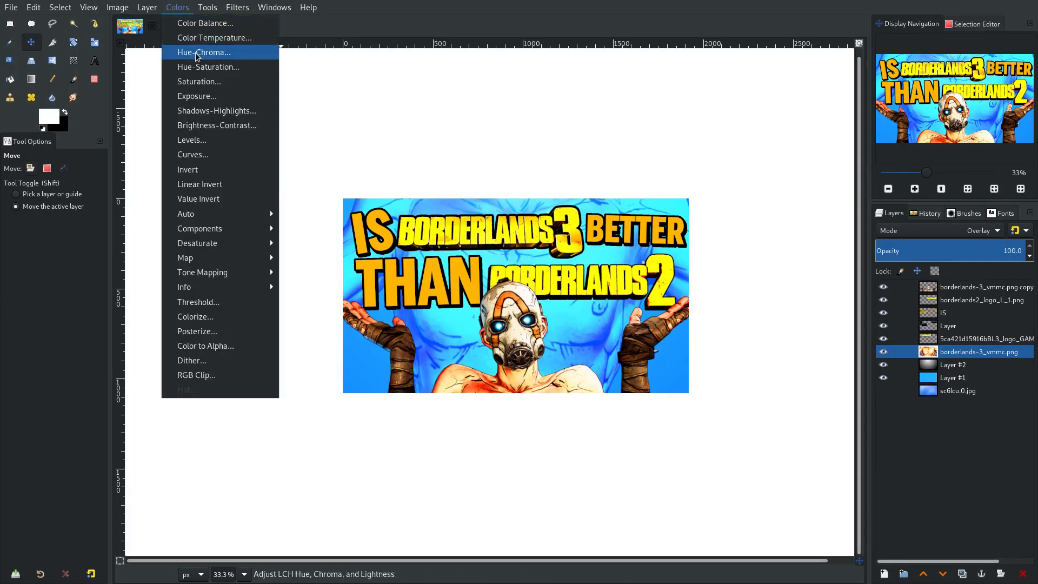
click(195, 63)
drag(812, 290, 766, 290)
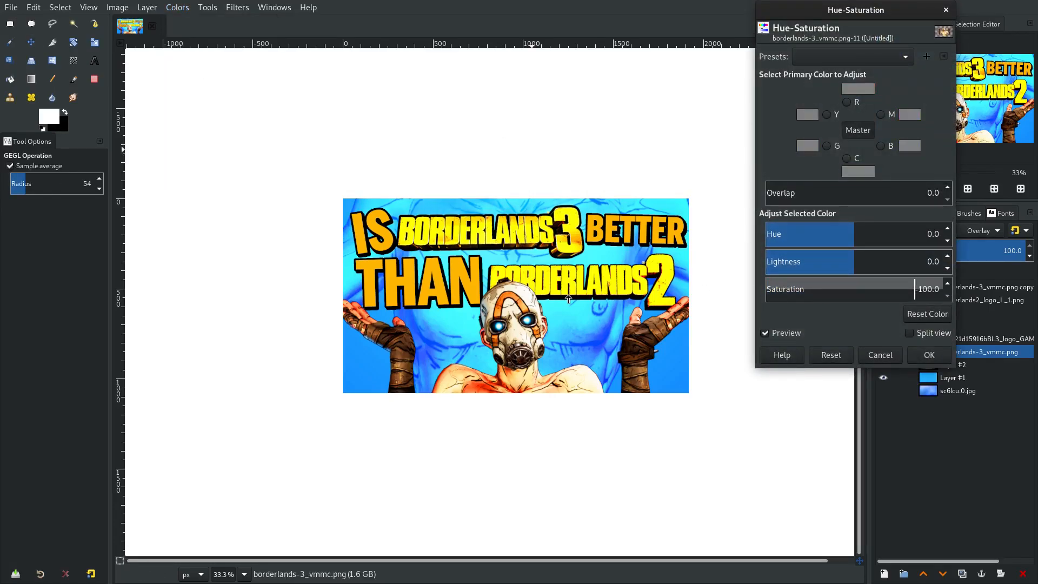
click(944, 358)
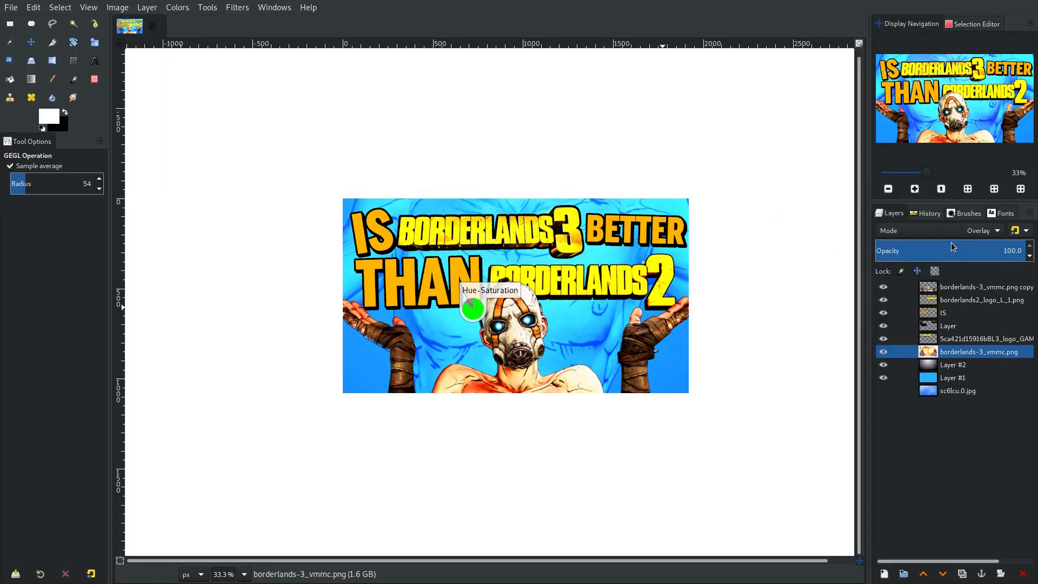
Step: Set the enlarged character layer's opacity to 49.3 and check the composition at different zoom levels
click(949, 247)
scroll(545, 369, down, 3)
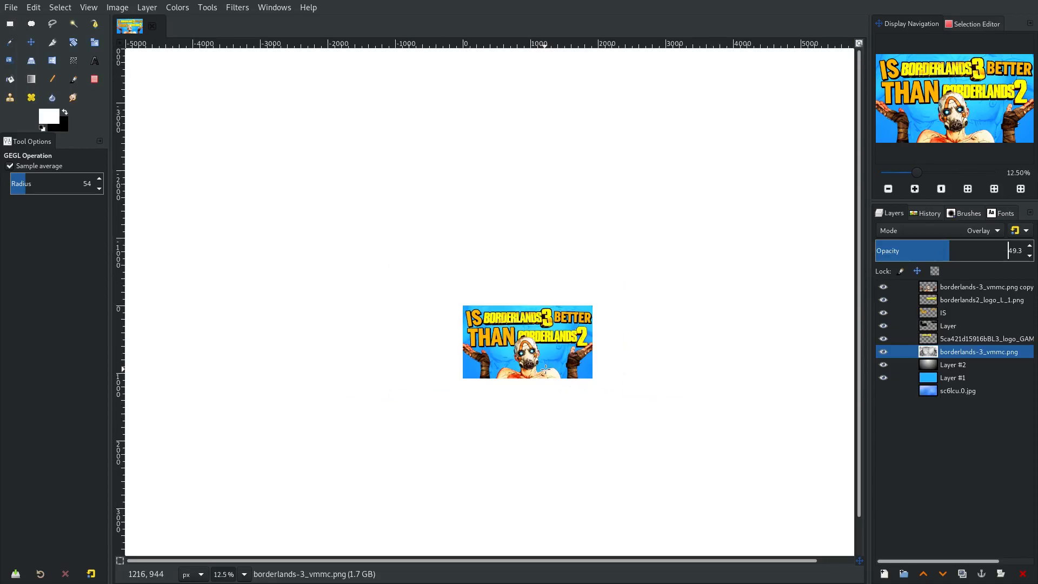
scroll(544, 369, down, 1)
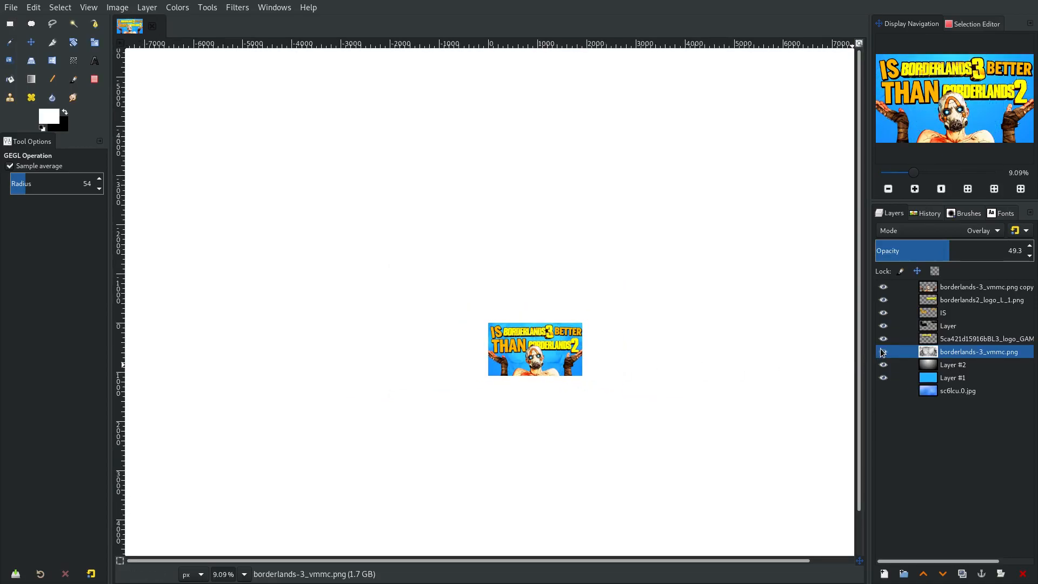
scroll(522, 335, up, 4)
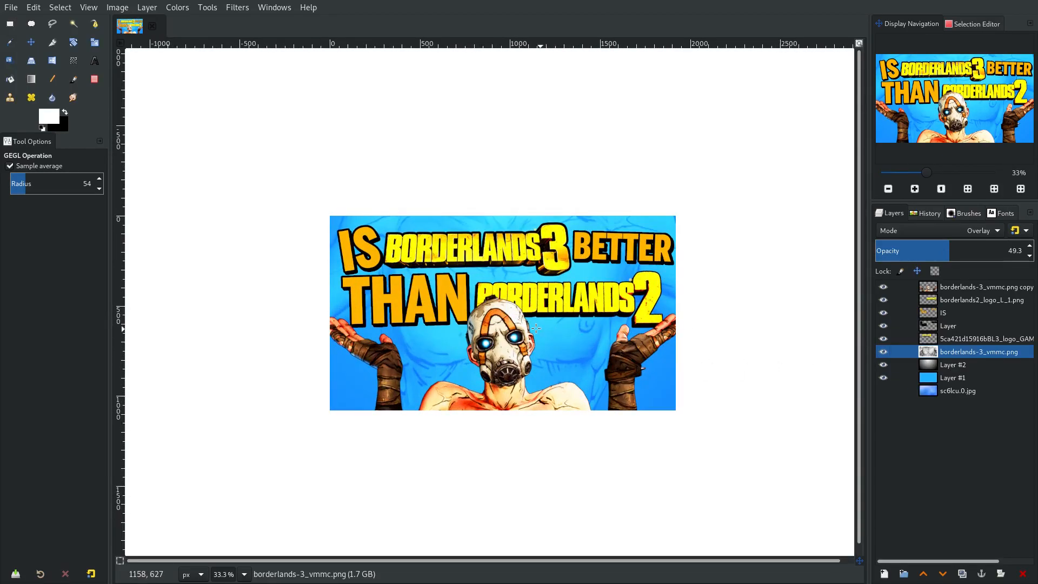
scroll(536, 328, up, 1)
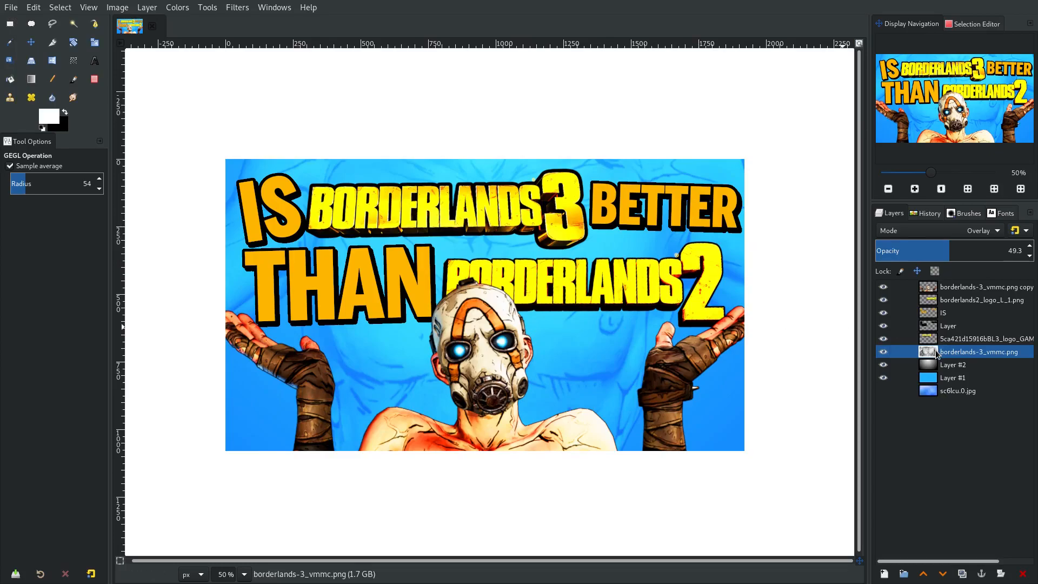